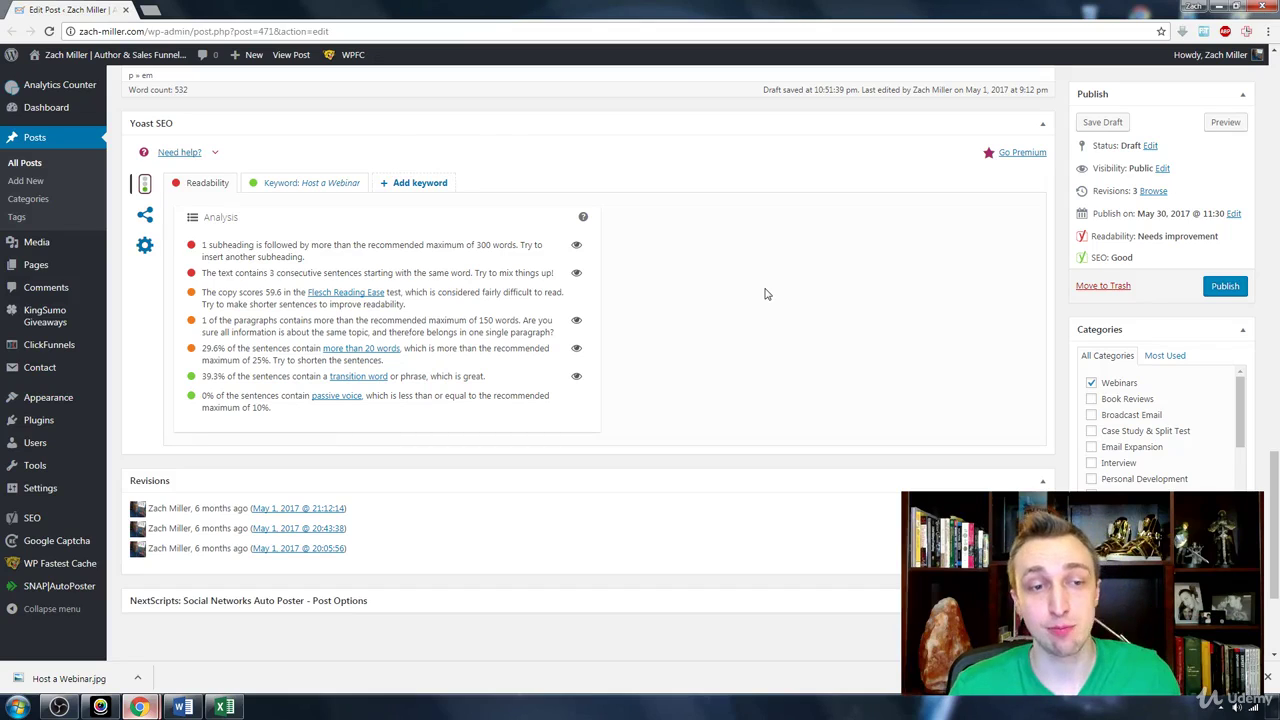
Step: Open the Flesch Reading Ease help article from the readability analysis and find its table of scores
click(352, 296)
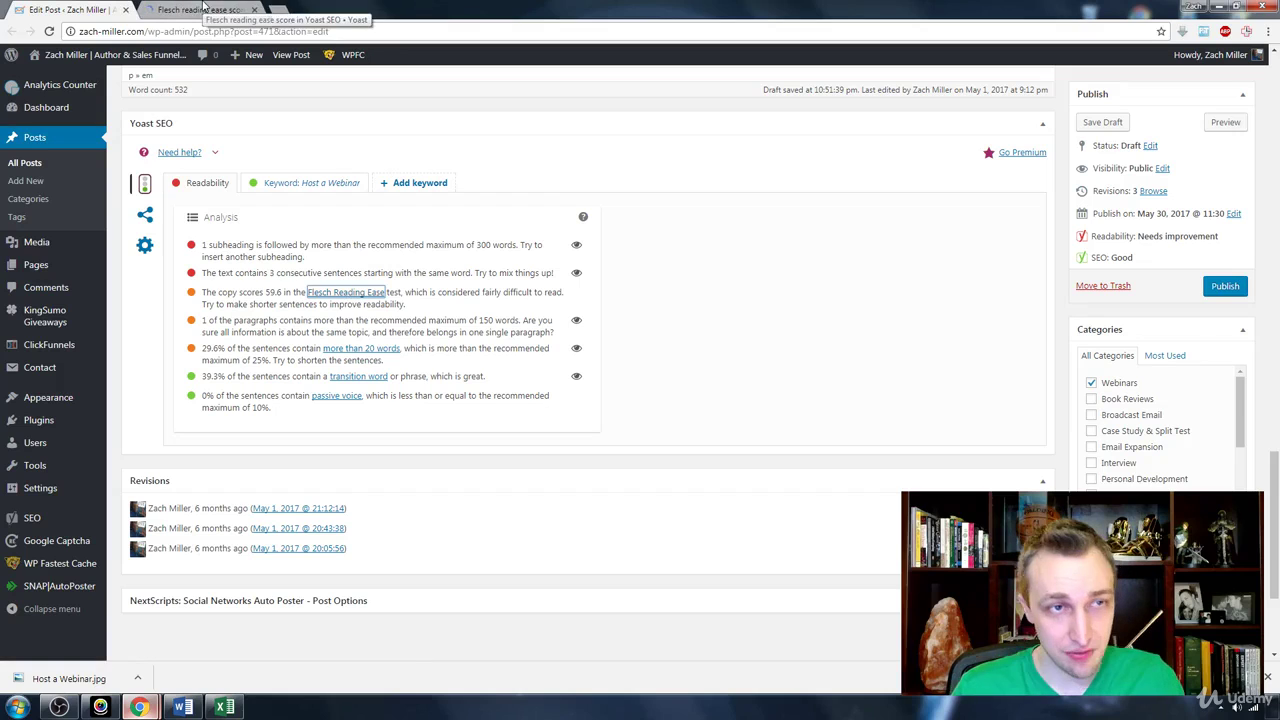
click(203, 9)
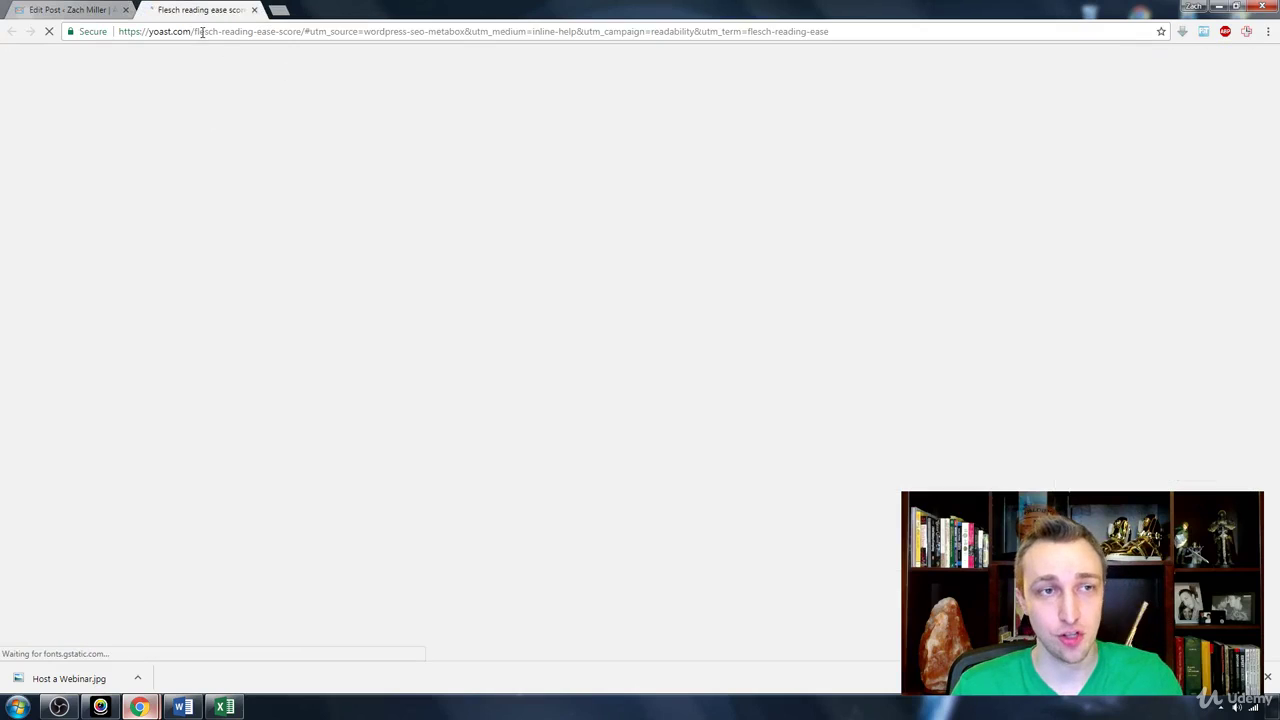
drag(203, 31, 302, 34)
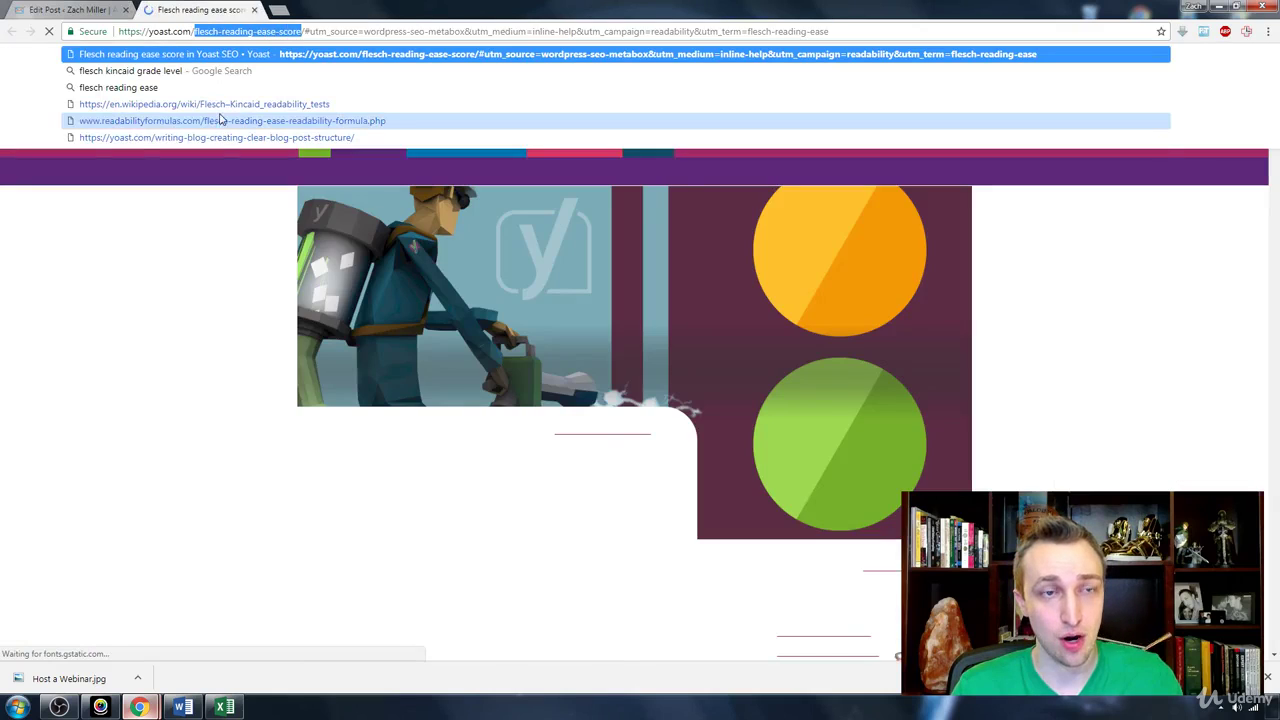
click(222, 357)
scroll(222, 357, down, 10)
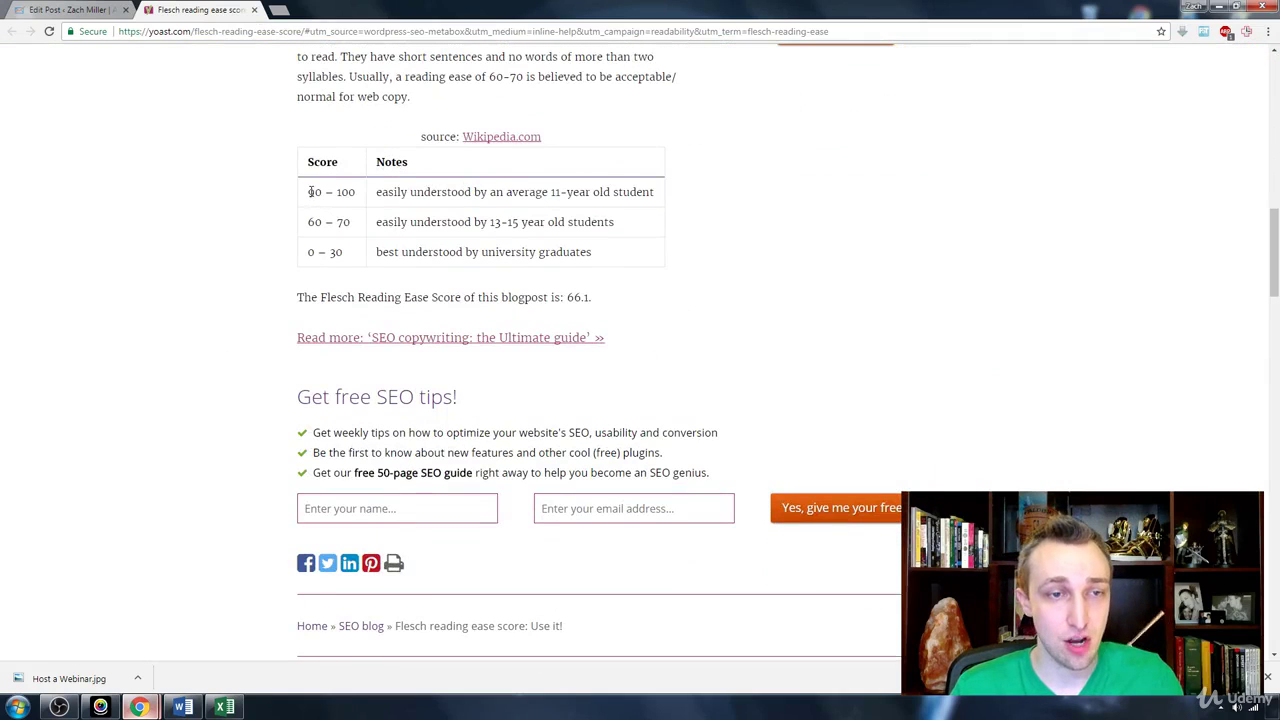
Step: Read the three score ranges and their reader-level notes in the table, and close the article
drag(310, 191, 393, 206)
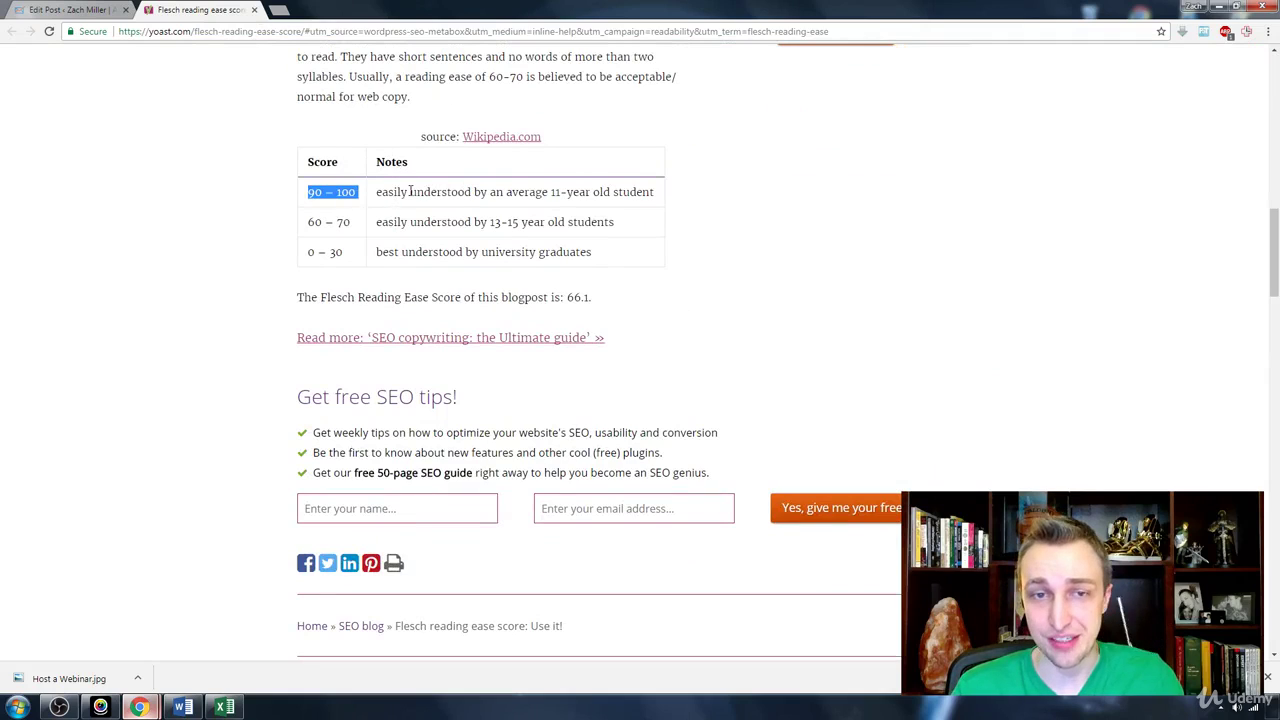
triple_click(410, 192)
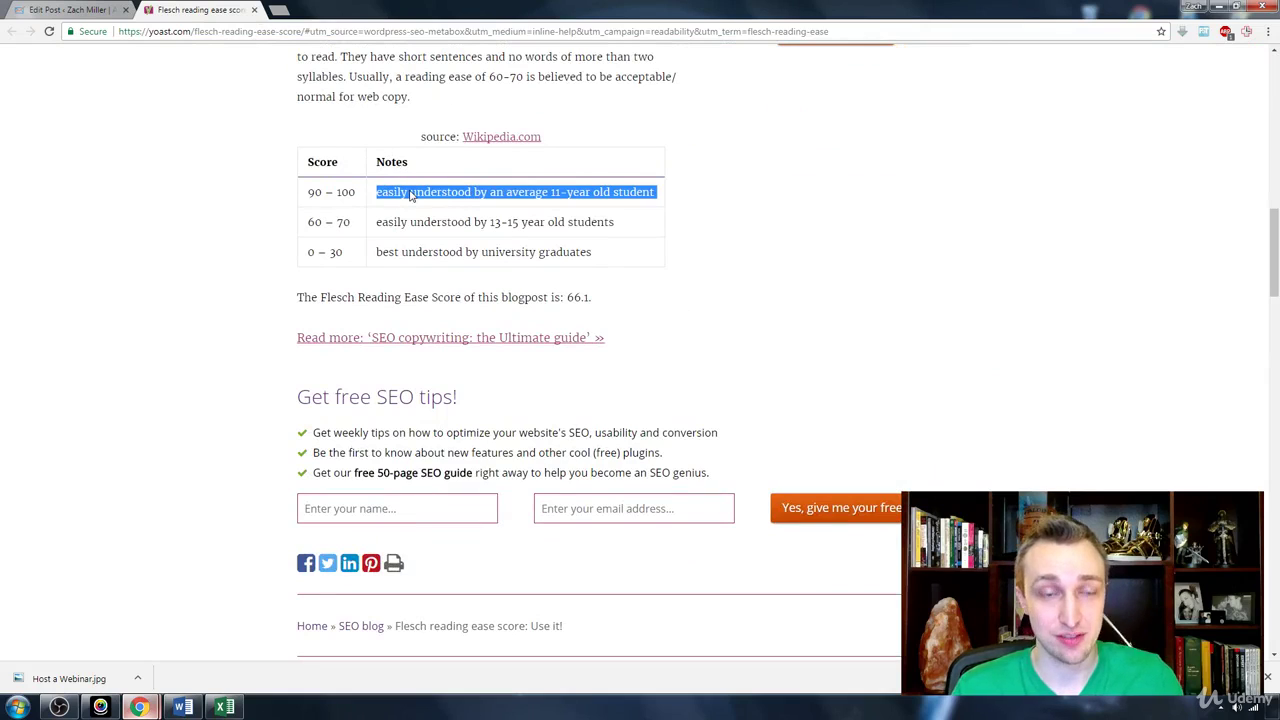
drag(307, 224, 351, 223)
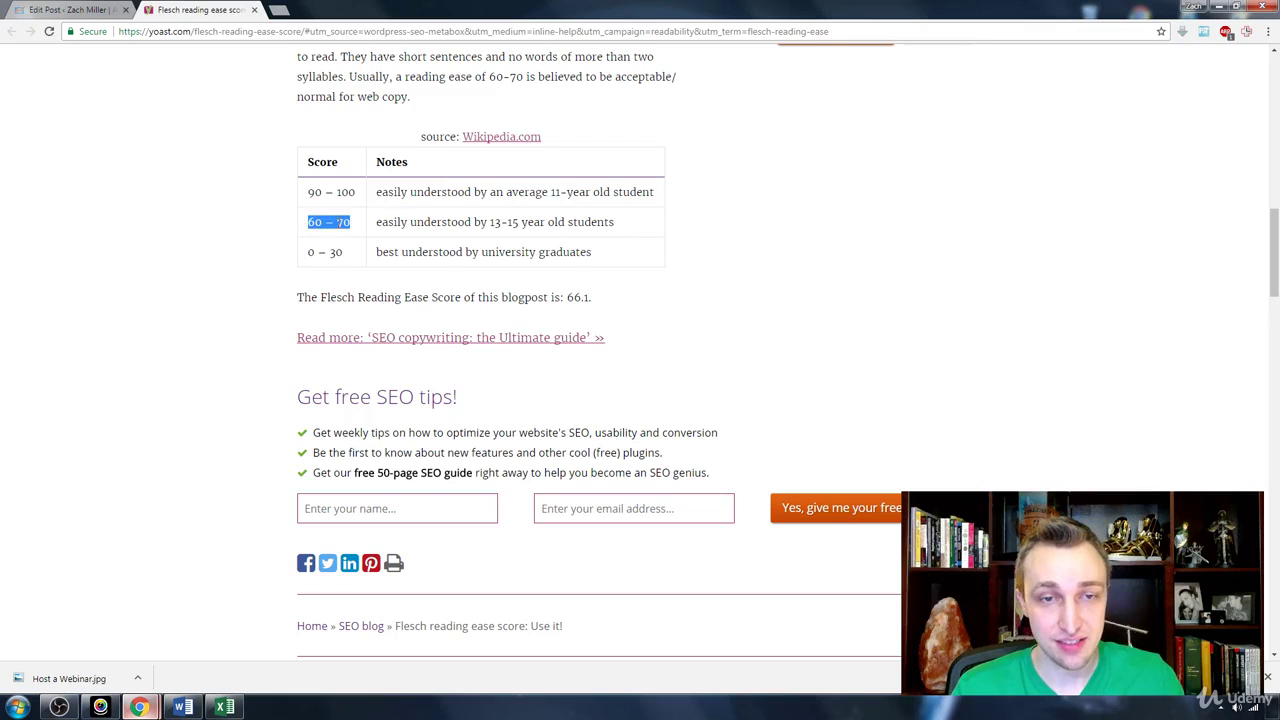
triple_click(397, 222)
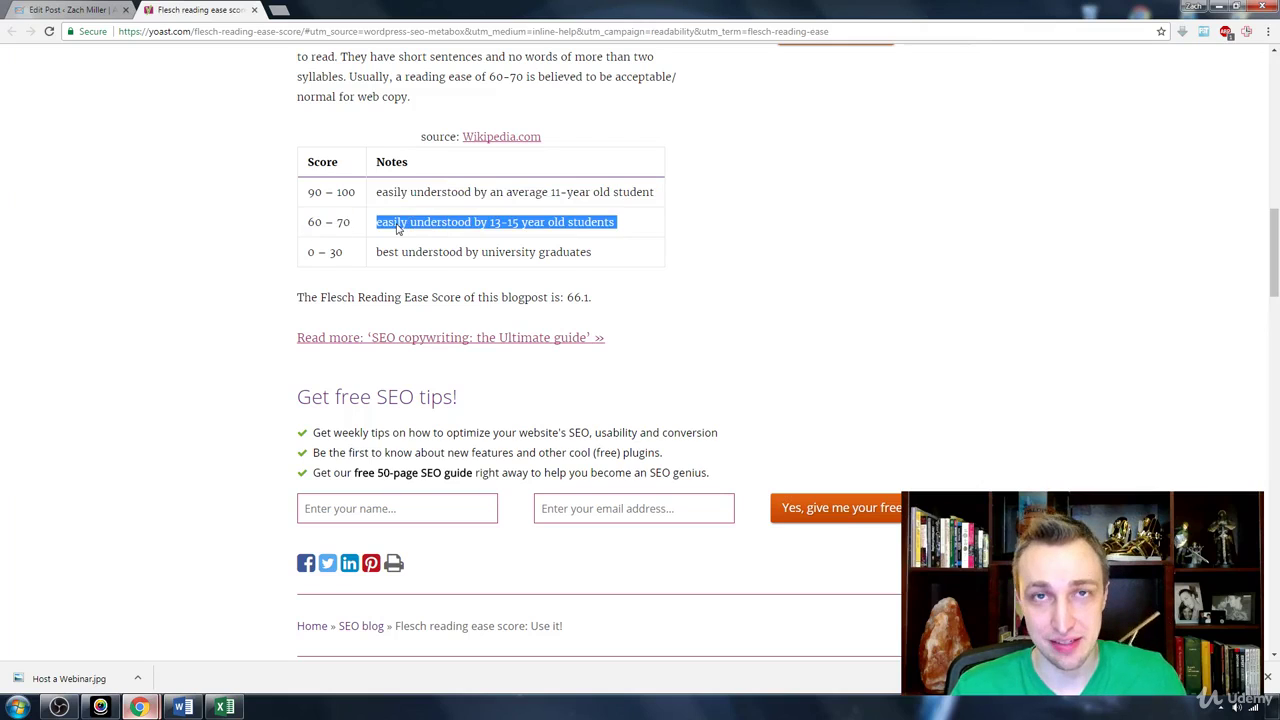
drag(302, 254, 346, 253)
triple_click(520, 252)
click(556, 257)
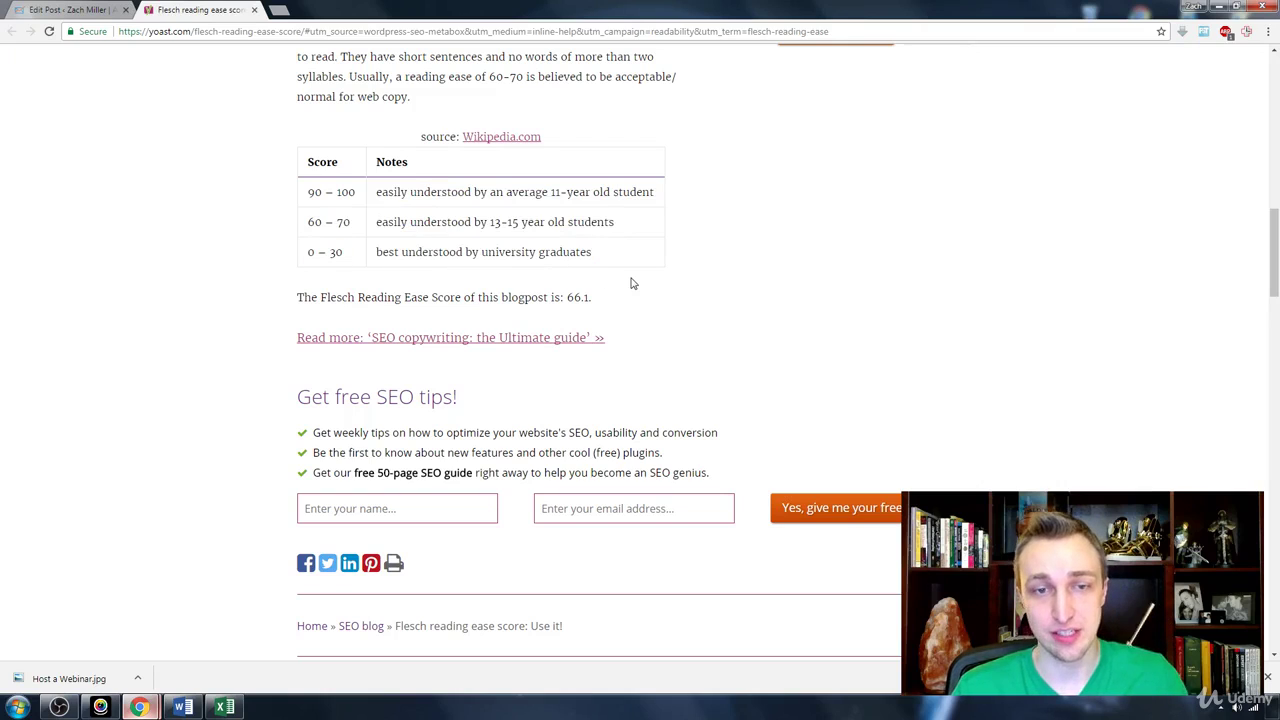
key(ctrl+w)
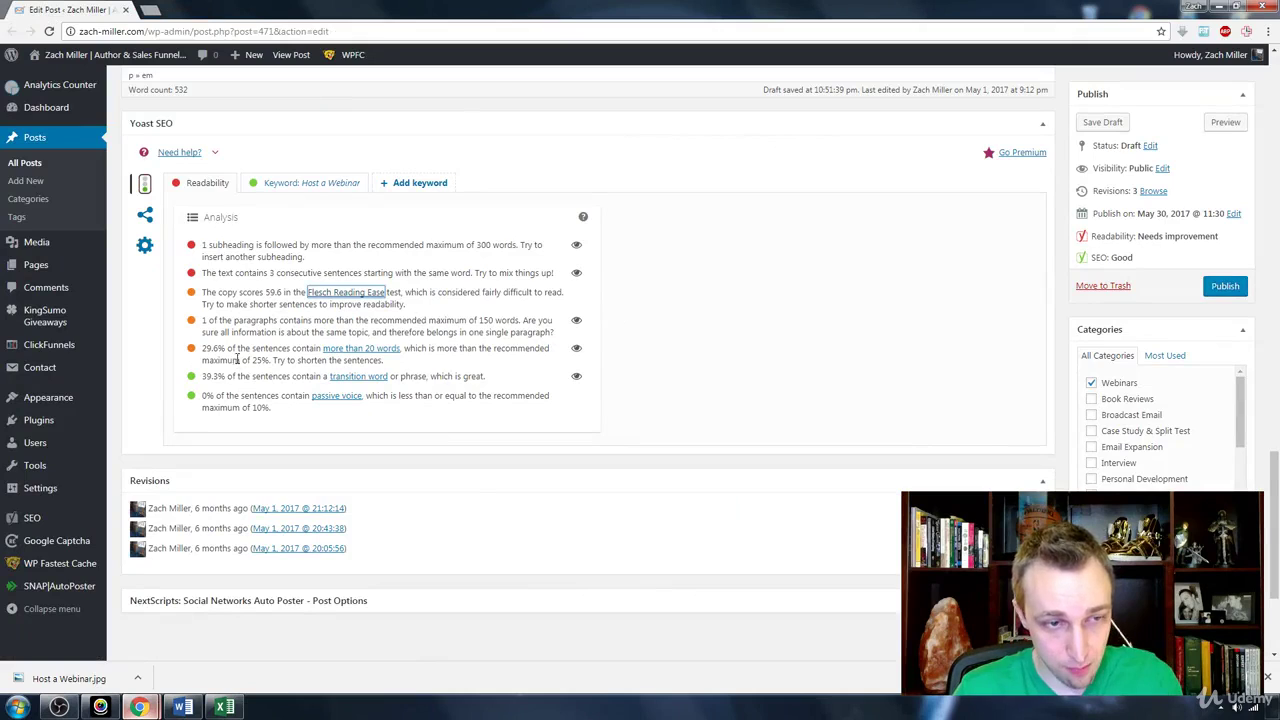
Step: Review the readability analysis warning about the subheading followed by too many words
click(189, 190)
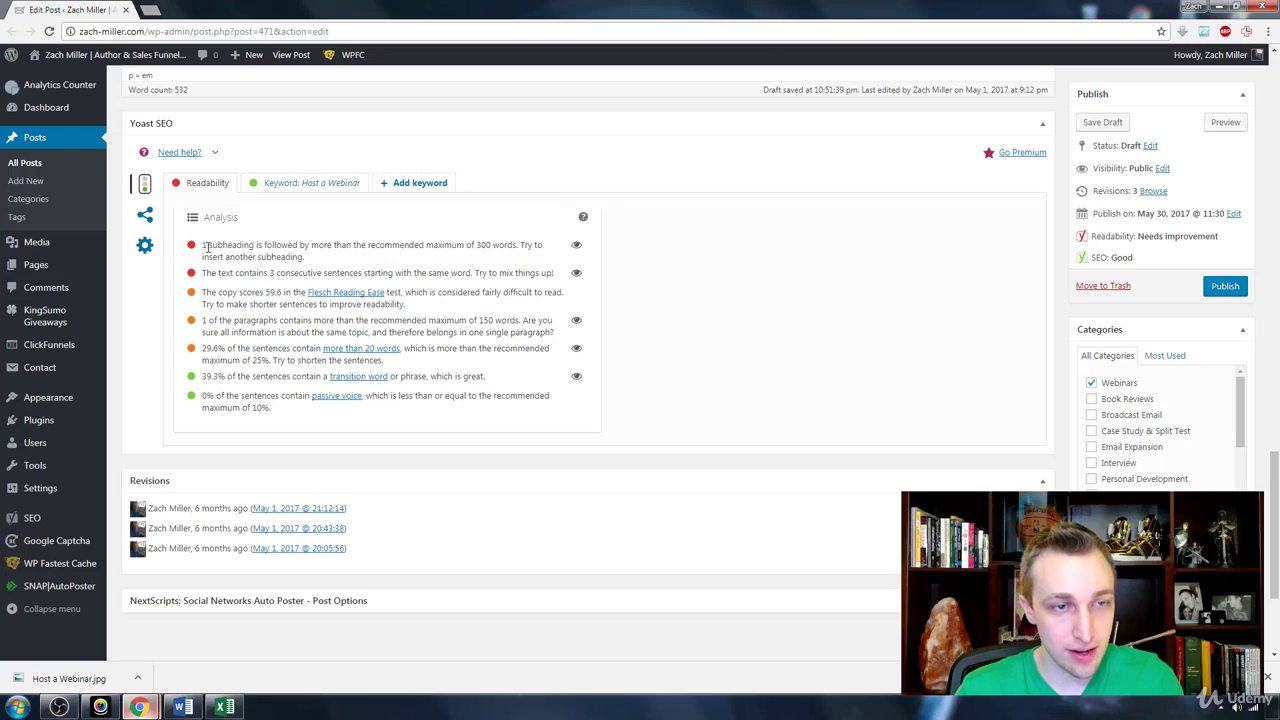
drag(207, 245, 510, 262)
click(683, 331)
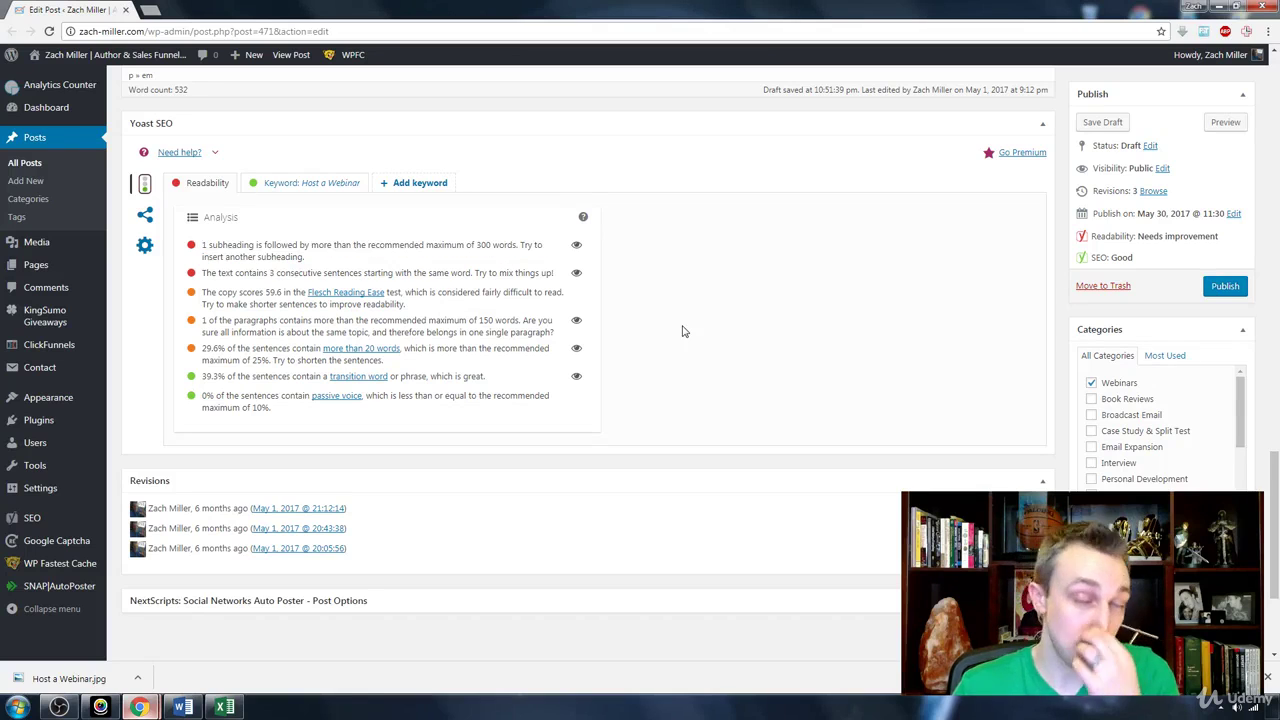
Step: Examine the post from its introduction to the "Learn How to Host a Webinar" subheading for how the text is divided
scroll(533, 275, up, 6)
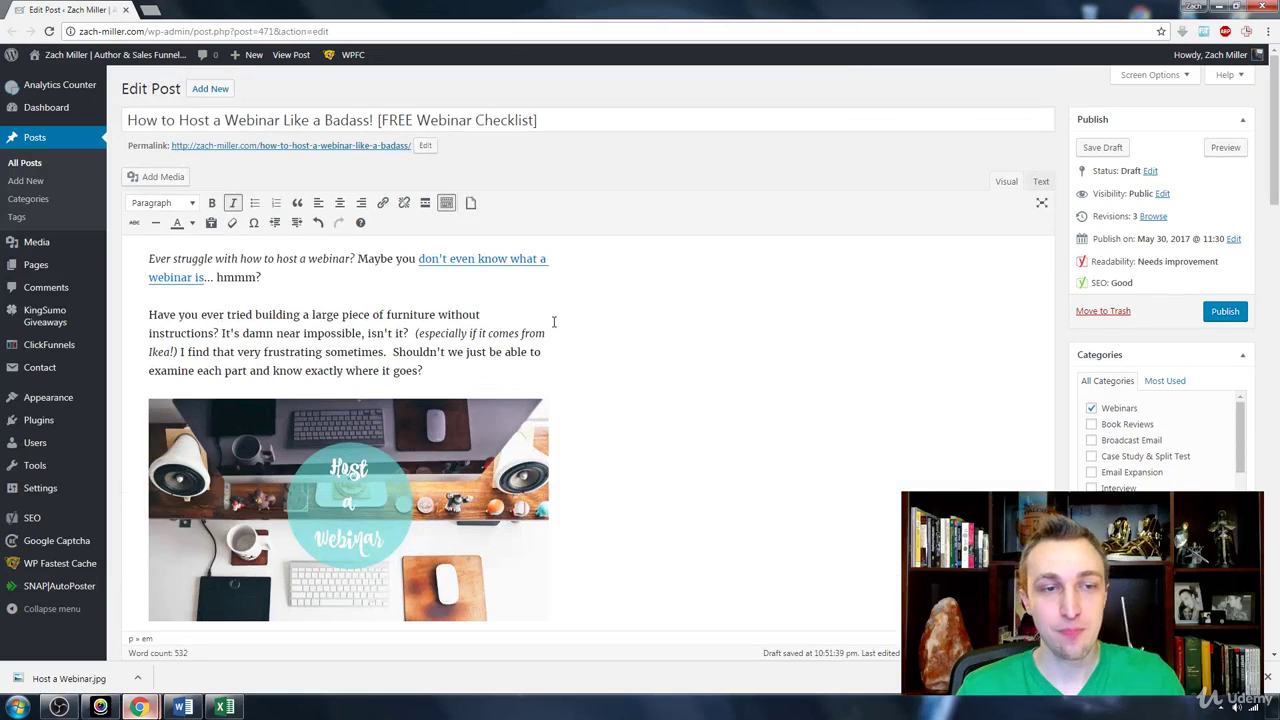
scroll(533, 275, down, 2)
scroll(533, 275, up, 2)
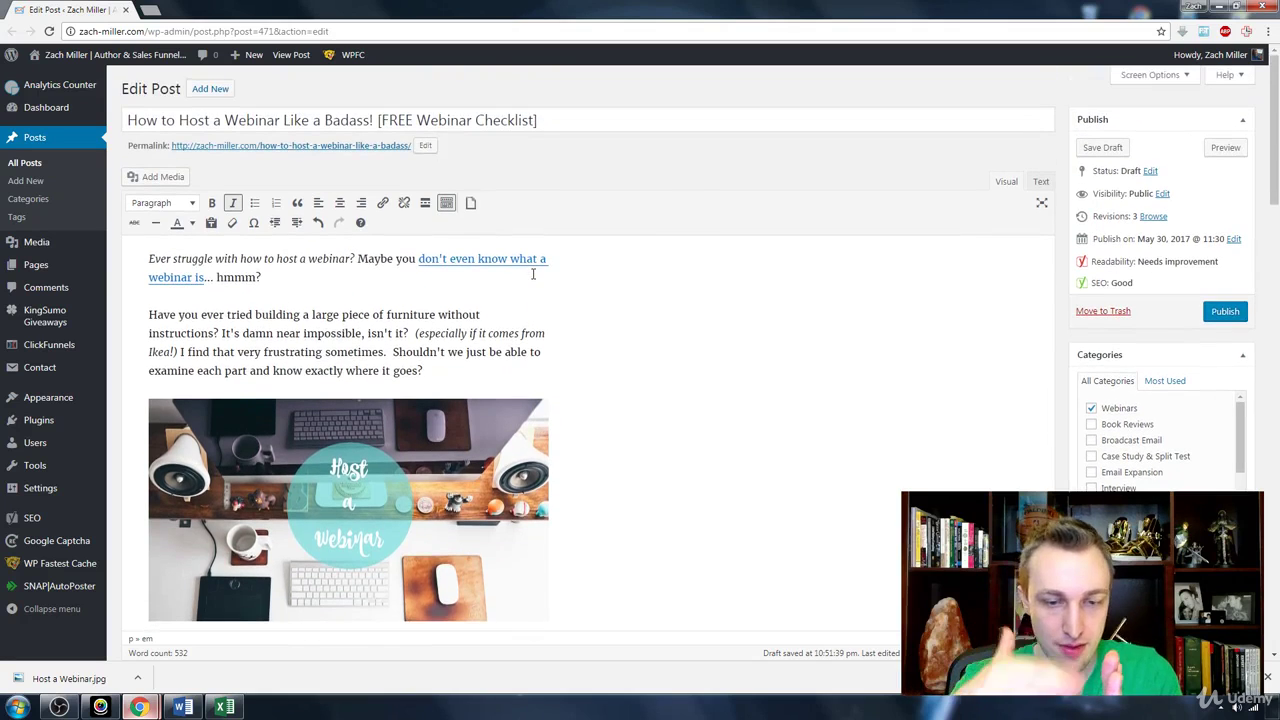
scroll(533, 275, down, 3)
scroll(533, 275, down, 8)
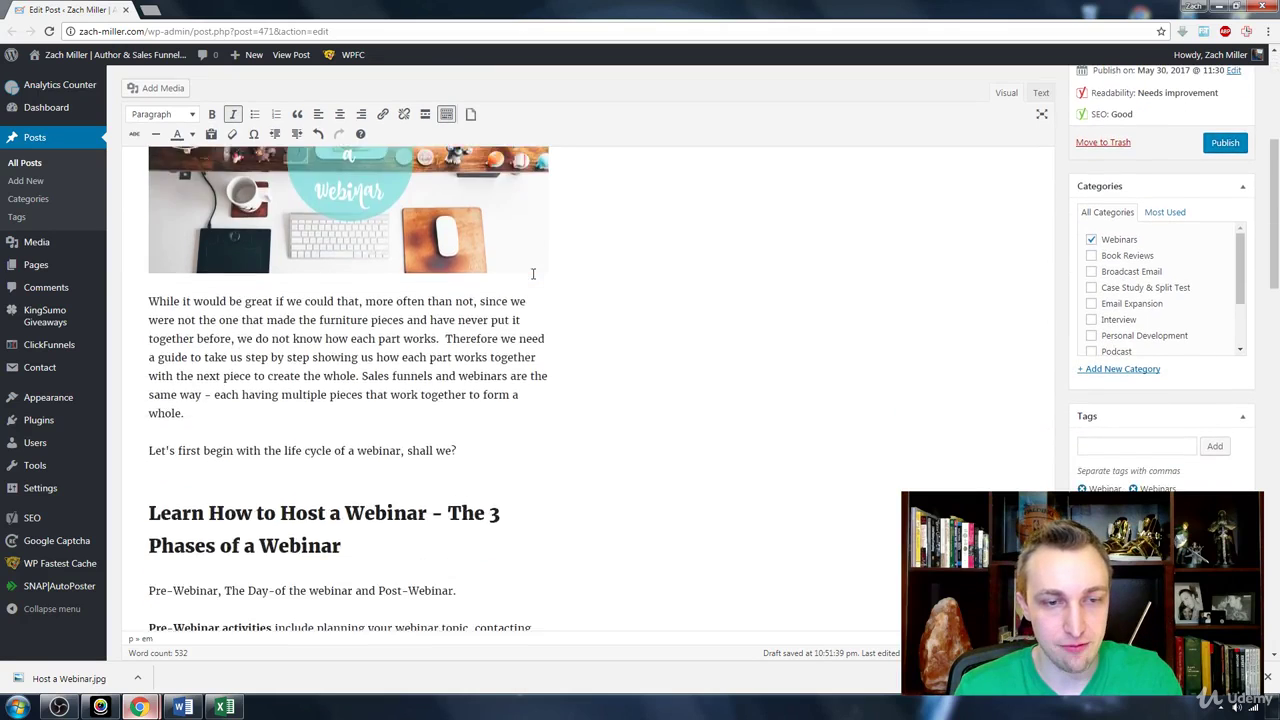
triple_click(283, 308)
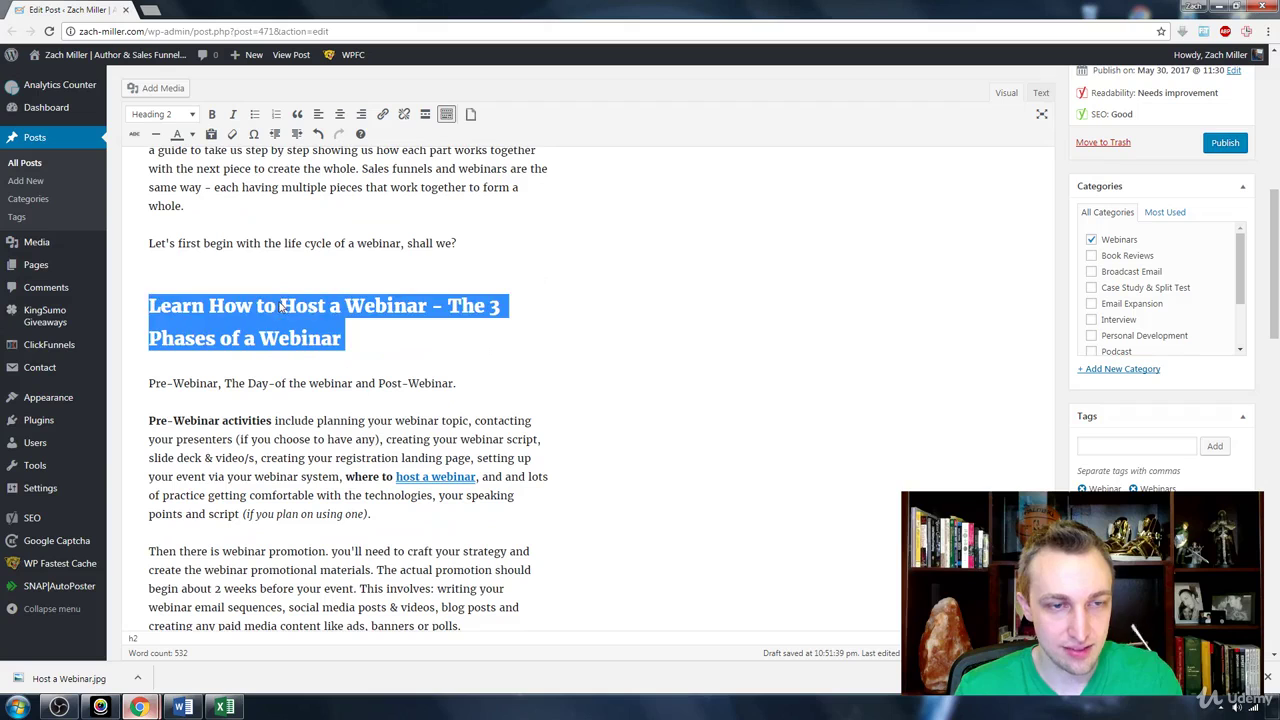
click(400, 306)
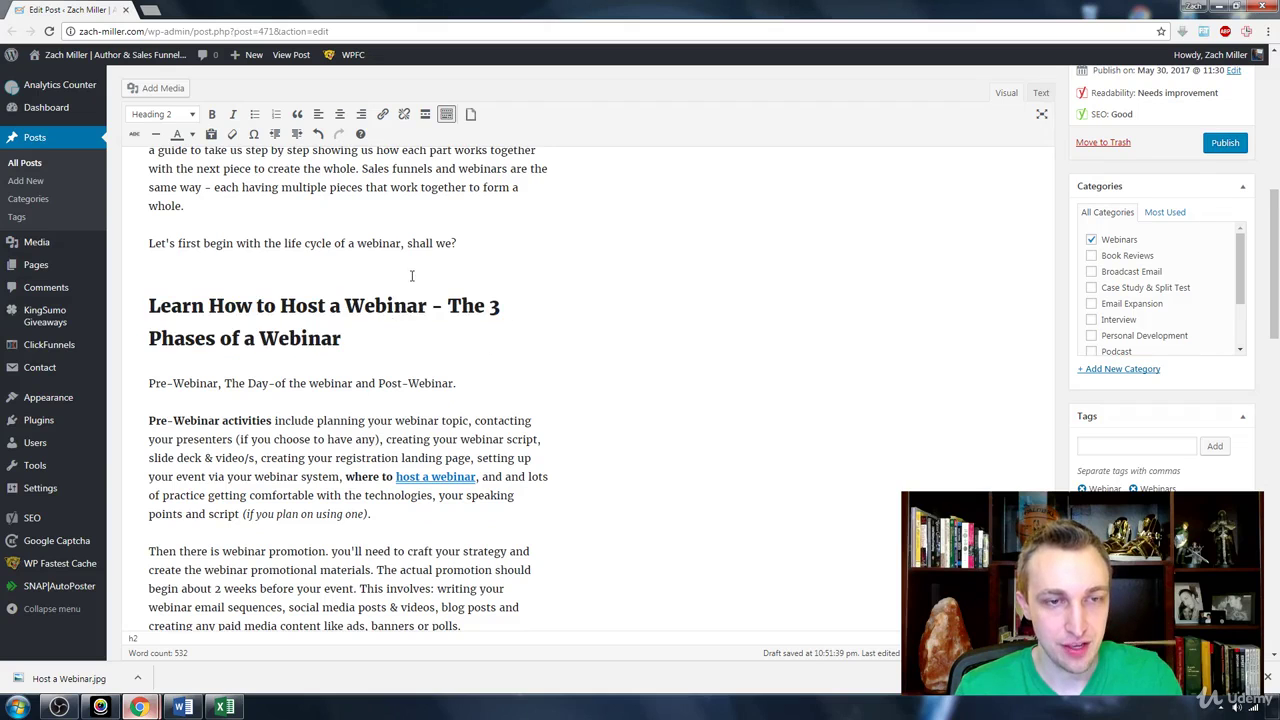
scroll(411, 277, up, 1)
scroll(350, 234, up, 8)
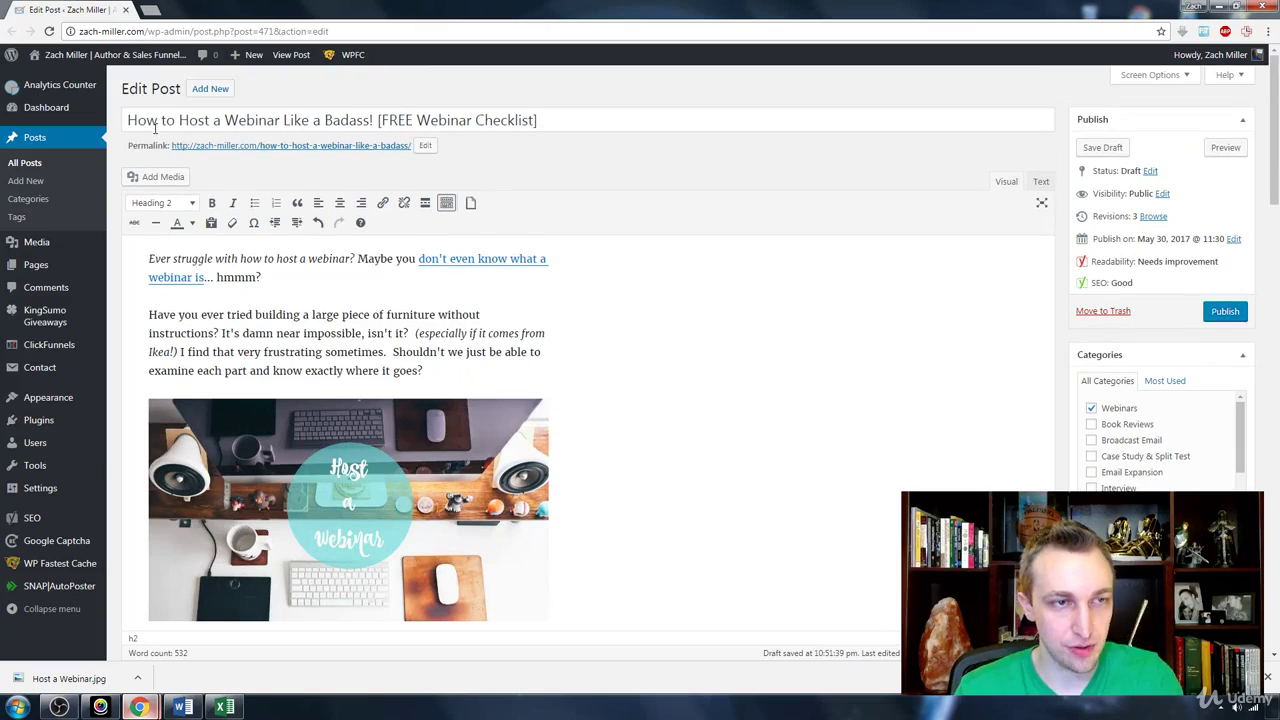
Step: Check the post's title, image and existing subheading, and examine the long text below for a place to insert another subheading
triple_click(331, 122)
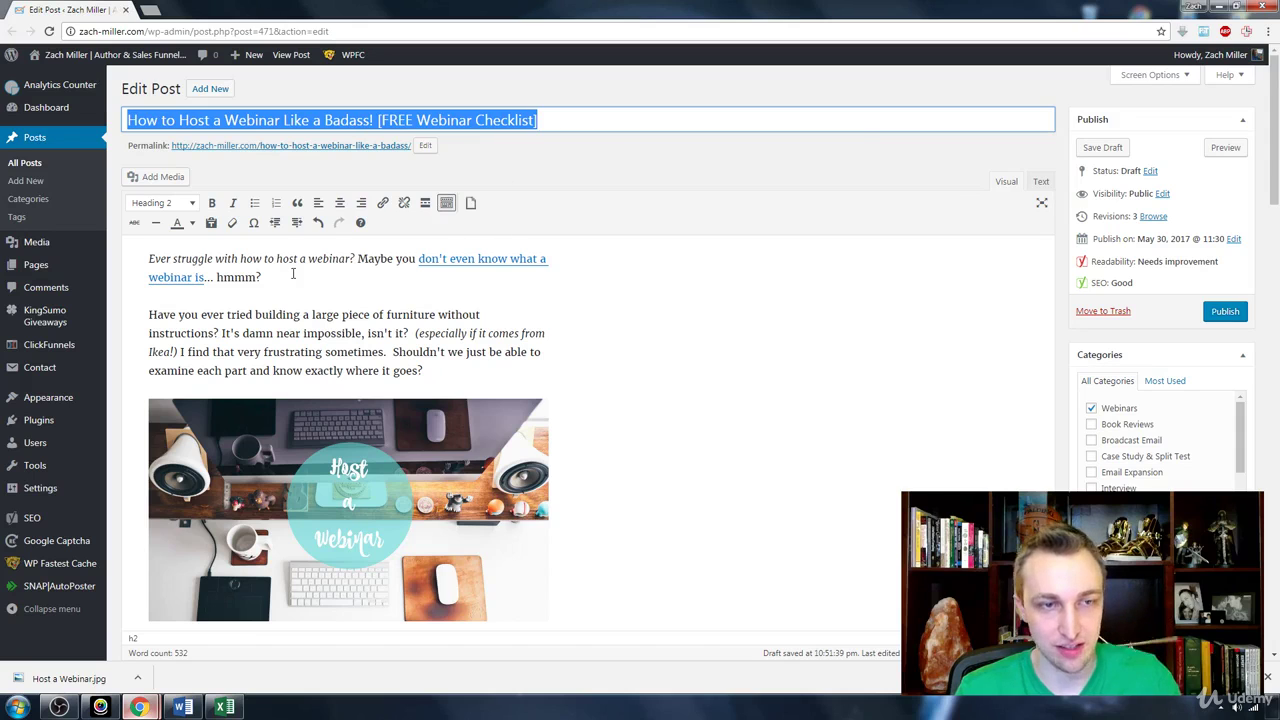
scroll(437, 297, down, 2)
scroll(437, 297, down, 1)
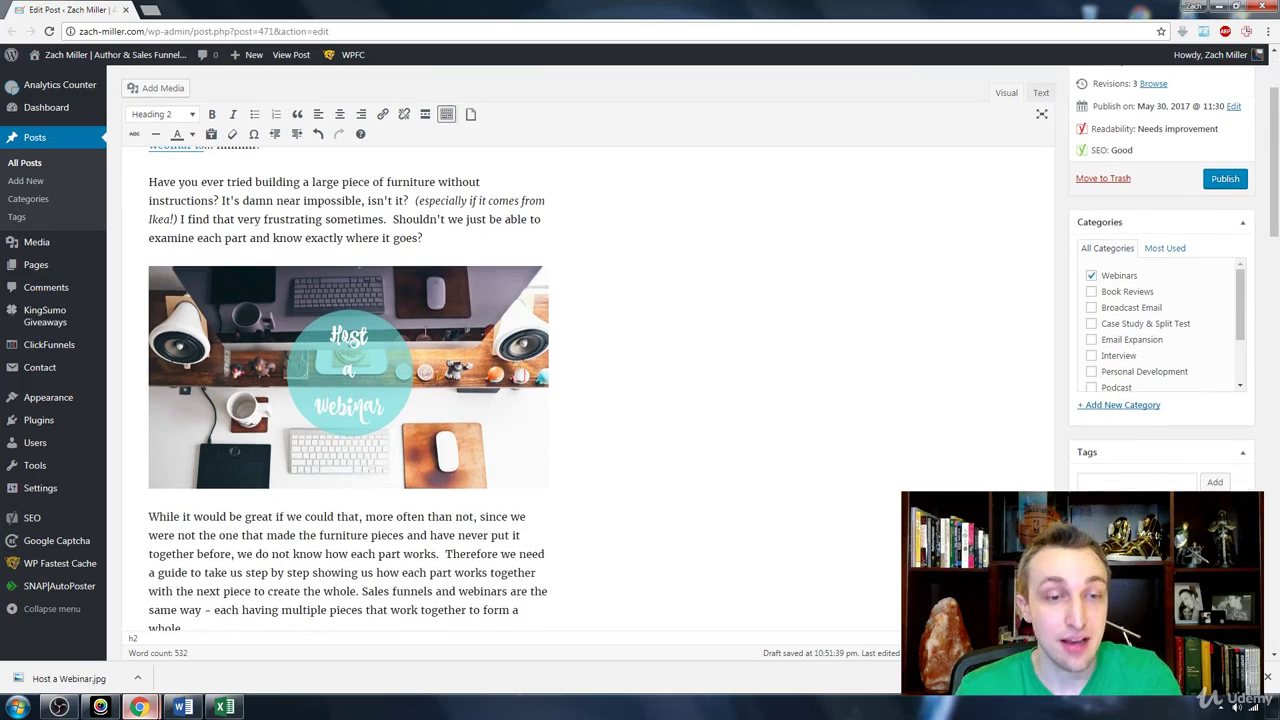
click(432, 318)
scroll(424, 333, down, 1)
scroll(424, 333, down, 3)
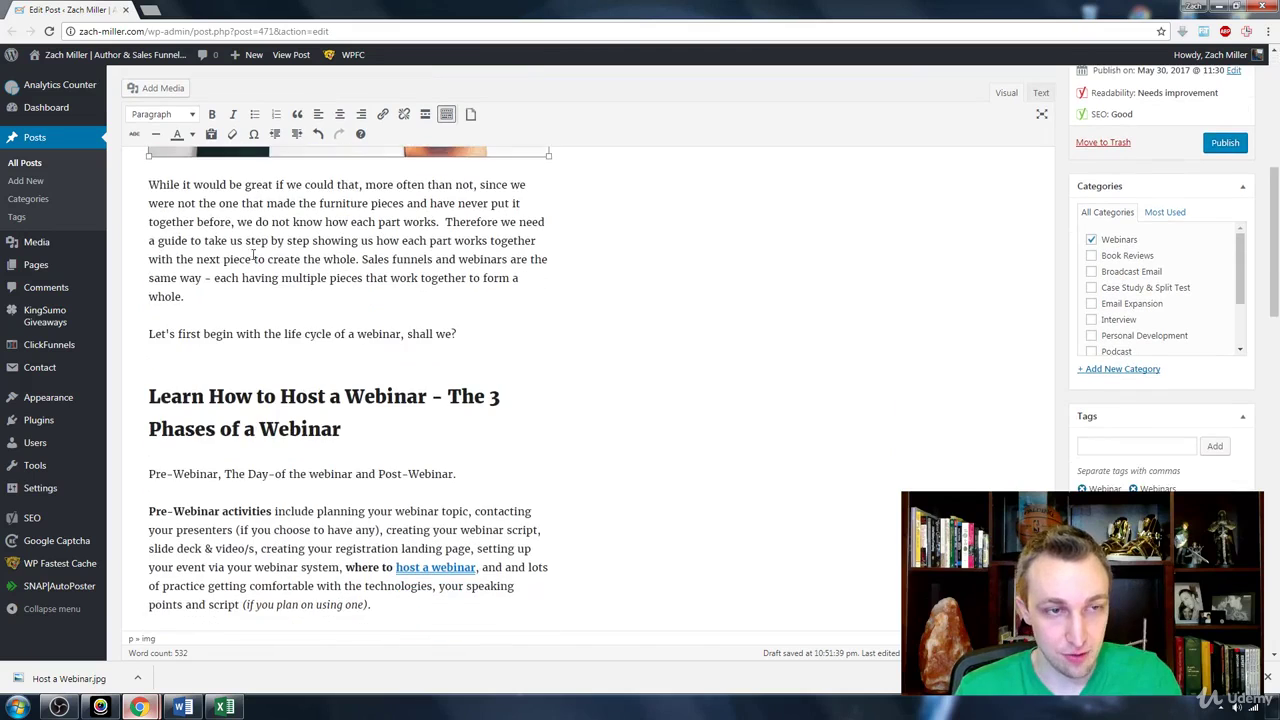
triple_click(419, 425)
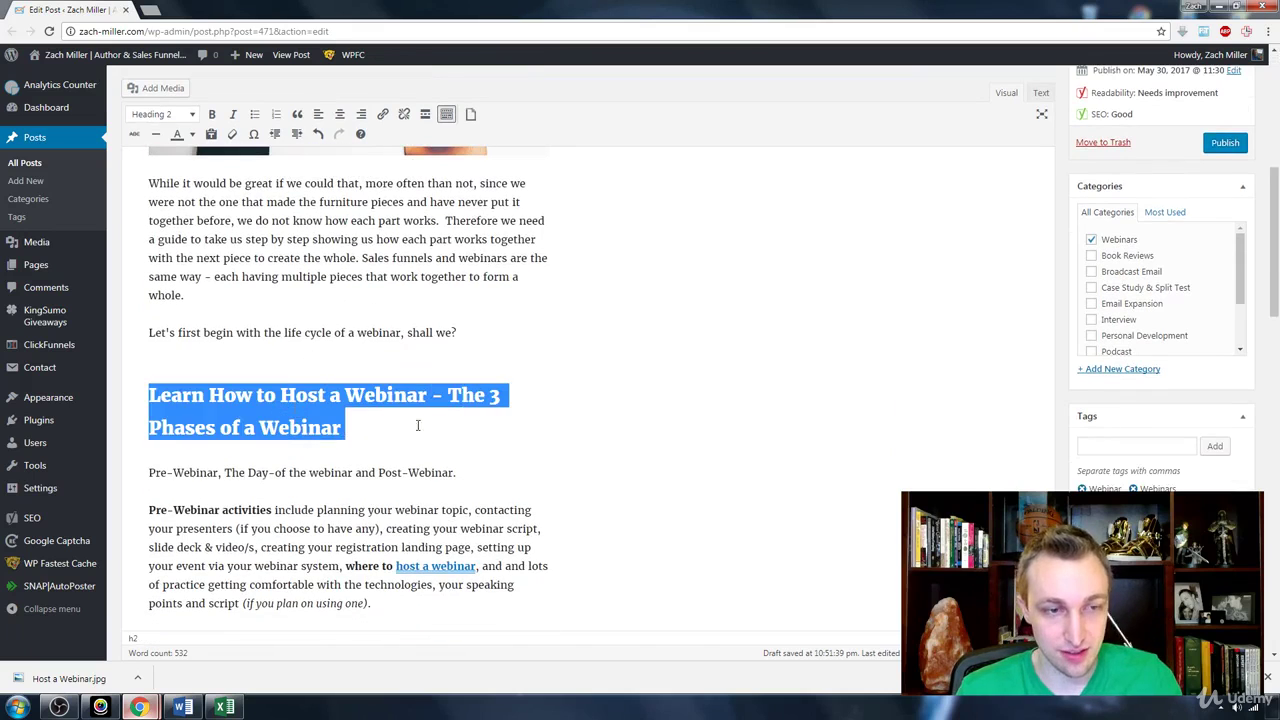
click(475, 425)
scroll(474, 425, down, 2)
scroll(474, 425, down, 8)
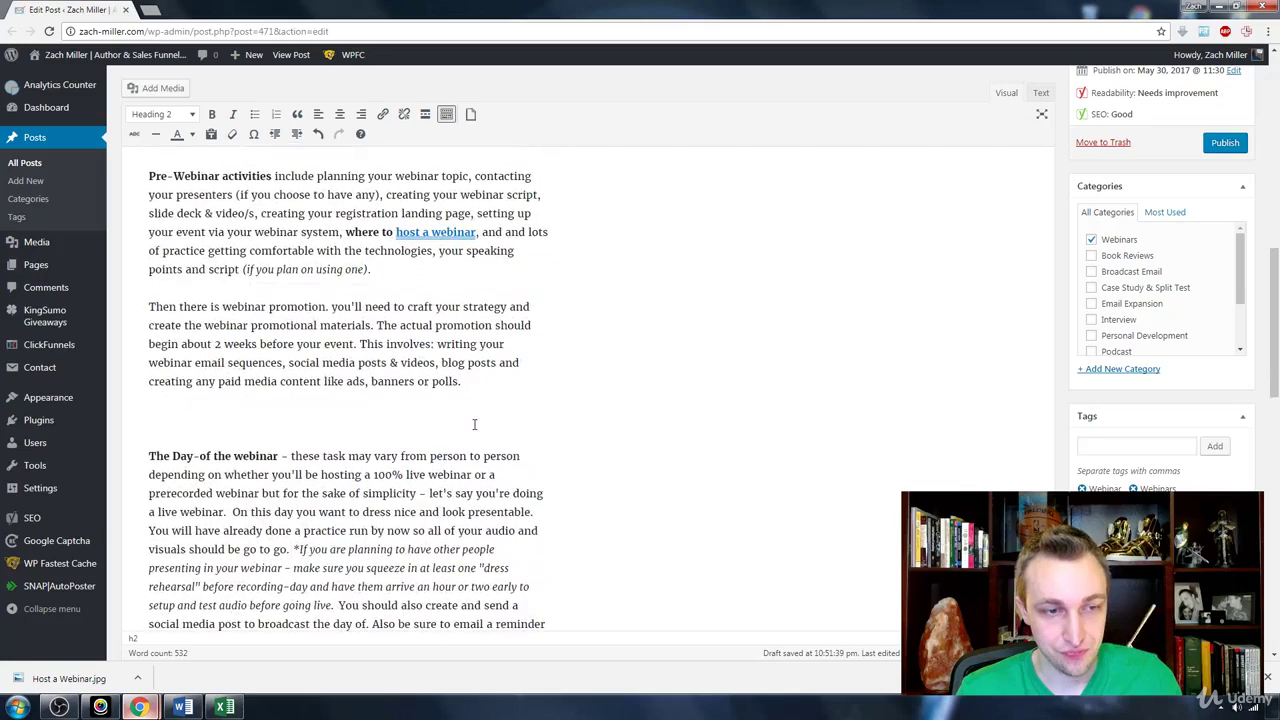
Step: Add the line "You're Not Done Just Yet..." above the Post-Webinar paragraph and remove the extra blank line below it
click(369, 447)
click(279, 419)
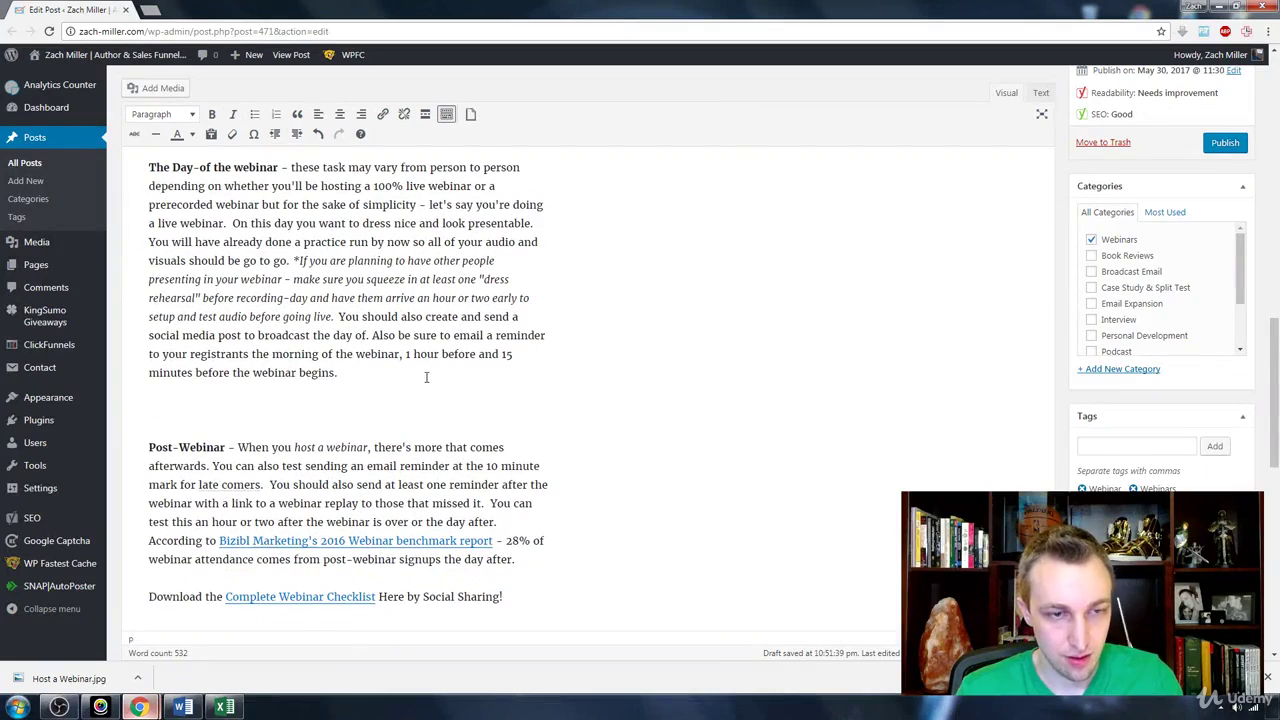
key(Return)
key(Return)
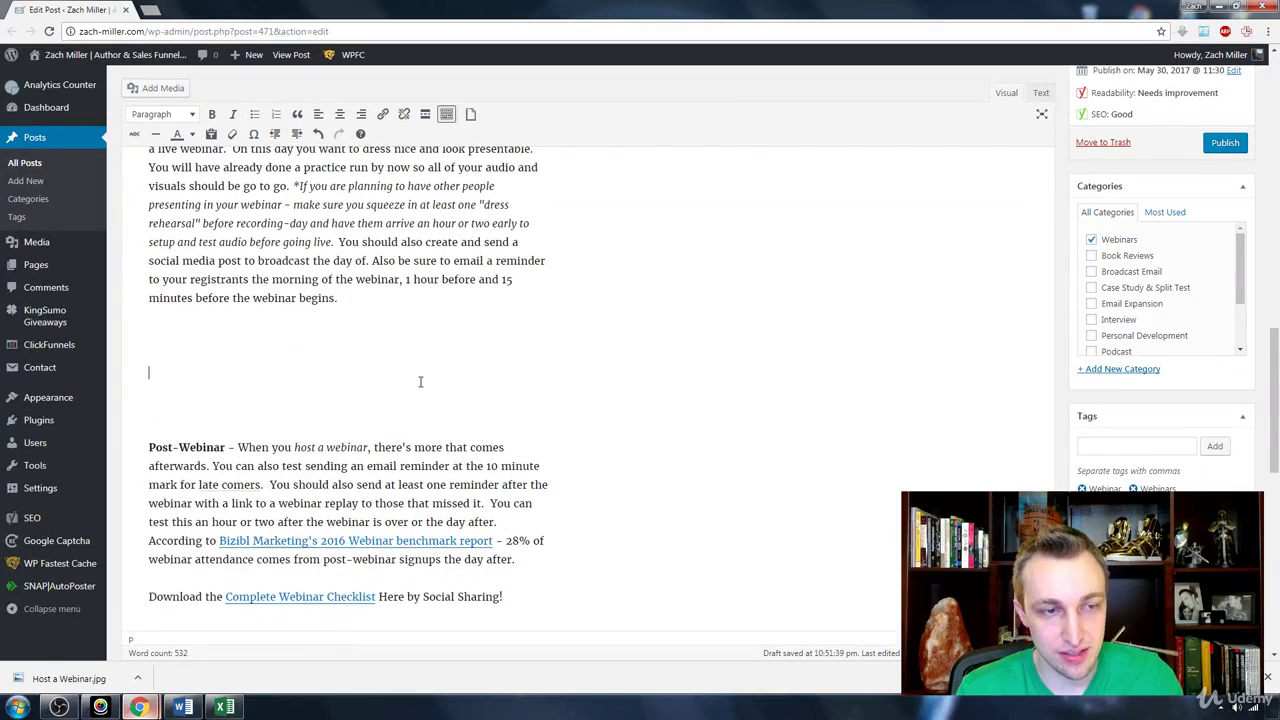
text(It)
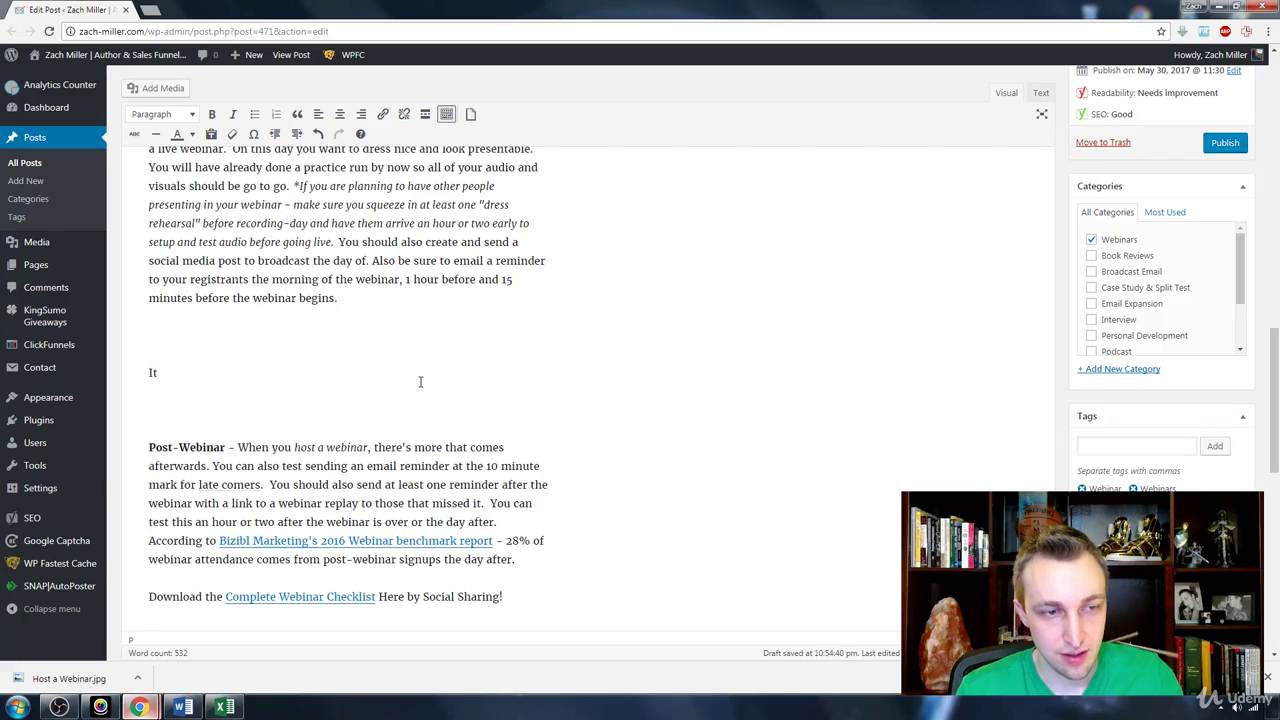
key(BackSpace)
text(You're Not Done Just Yet)
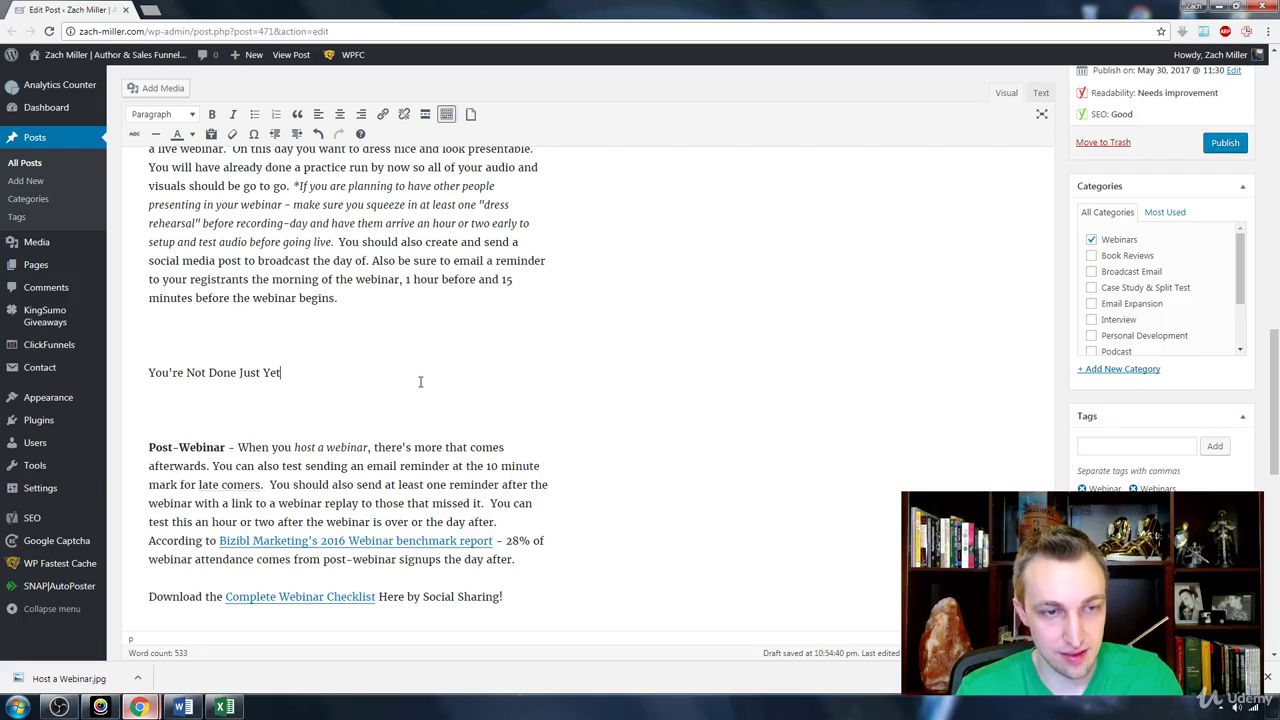
text(...)
key(Delete)
Step: Format the "You're Not Done Just Yet..." line as Heading 4
key(shift+Home)
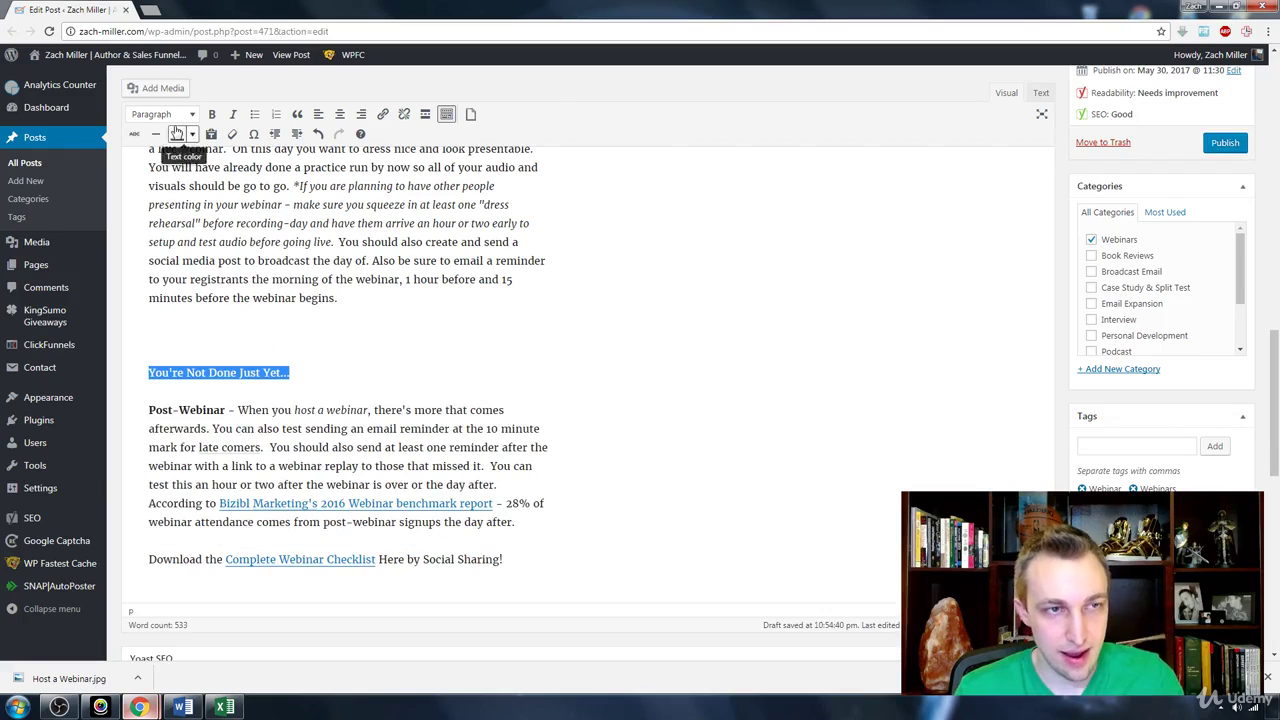
click(173, 116)
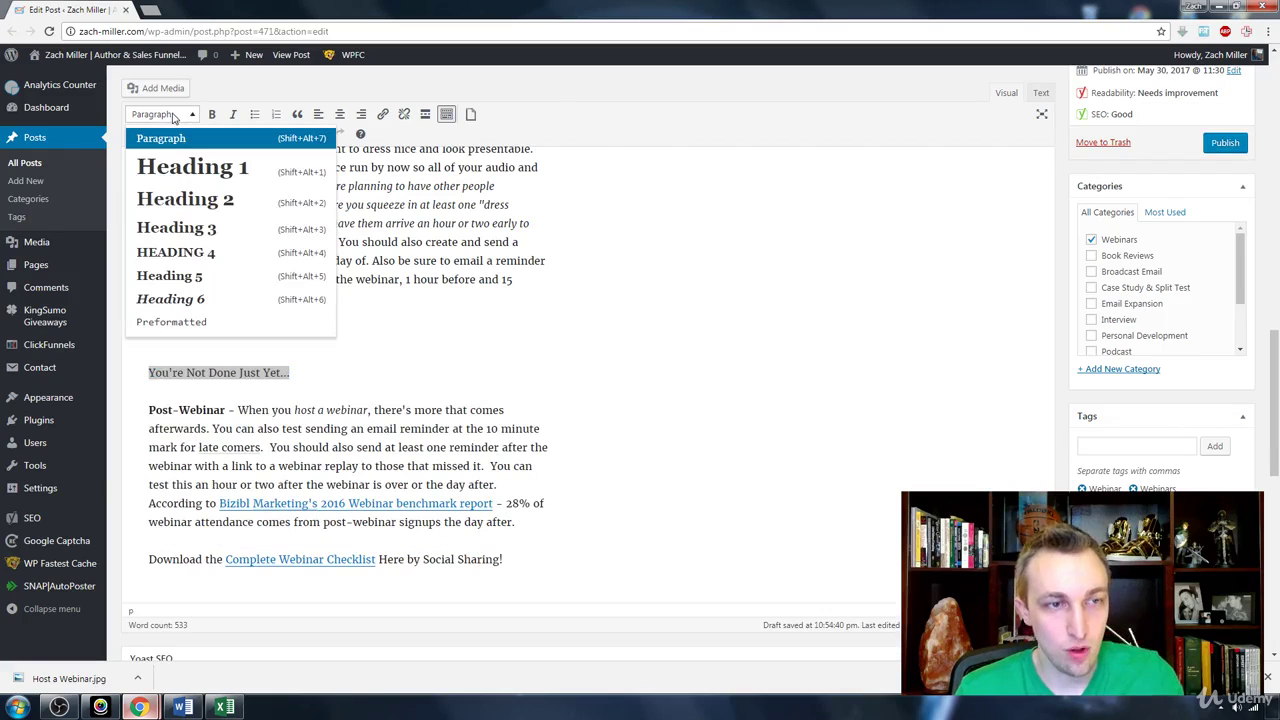
click(211, 255)
click(629, 431)
Step: Highlight the consecutive sentences that start with the same word from the readability analysis and look for them in the post
scroll(614, 459, down, 3)
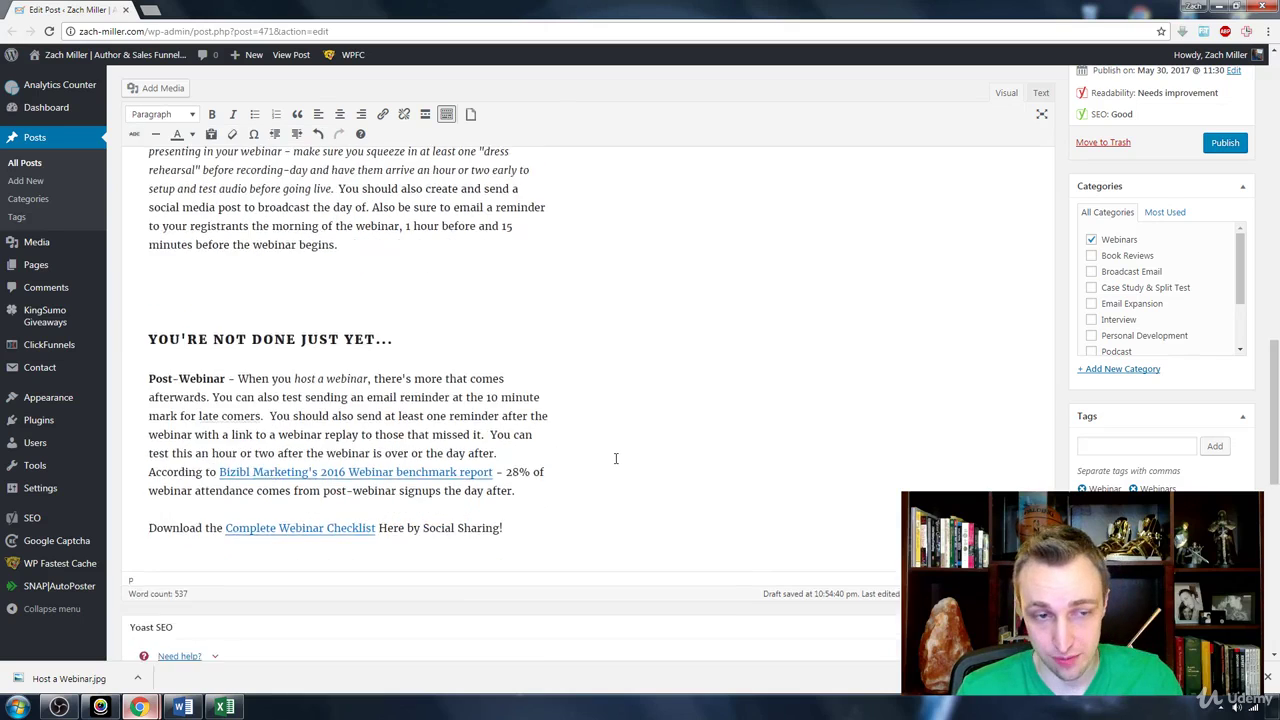
scroll(616, 464, down, 3)
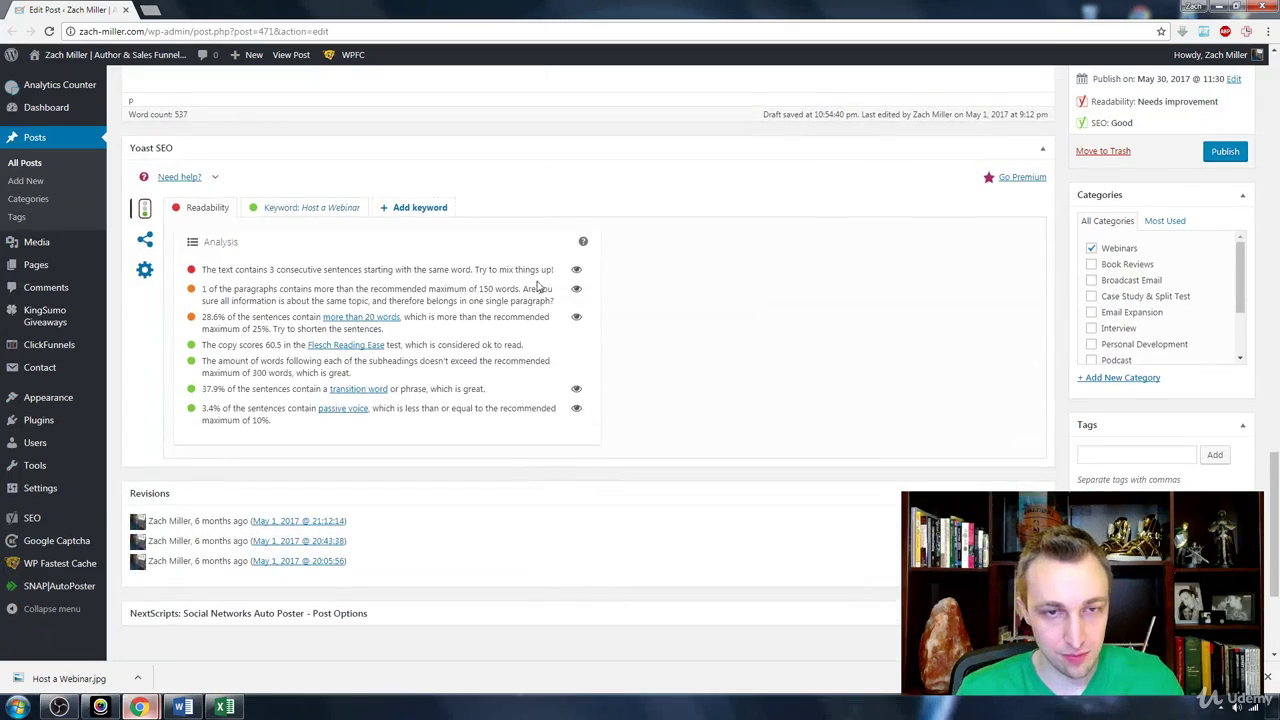
click(576, 272)
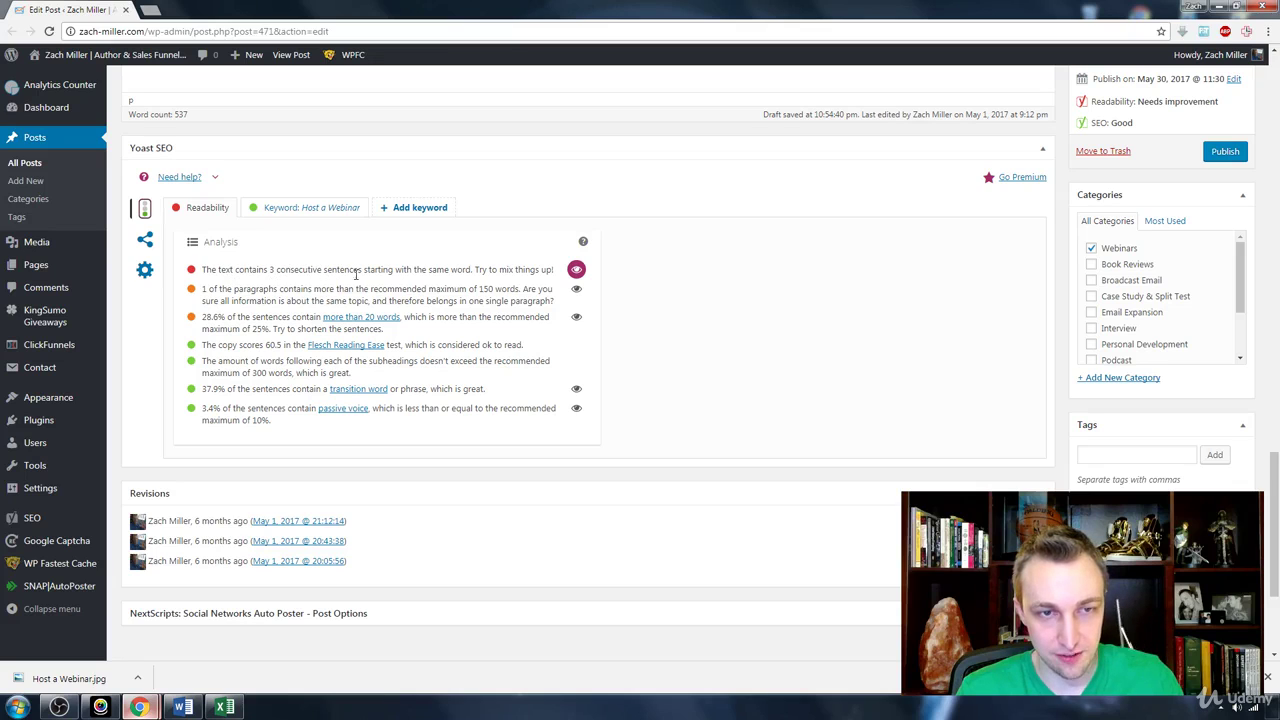
scroll(559, 367, up, 5)
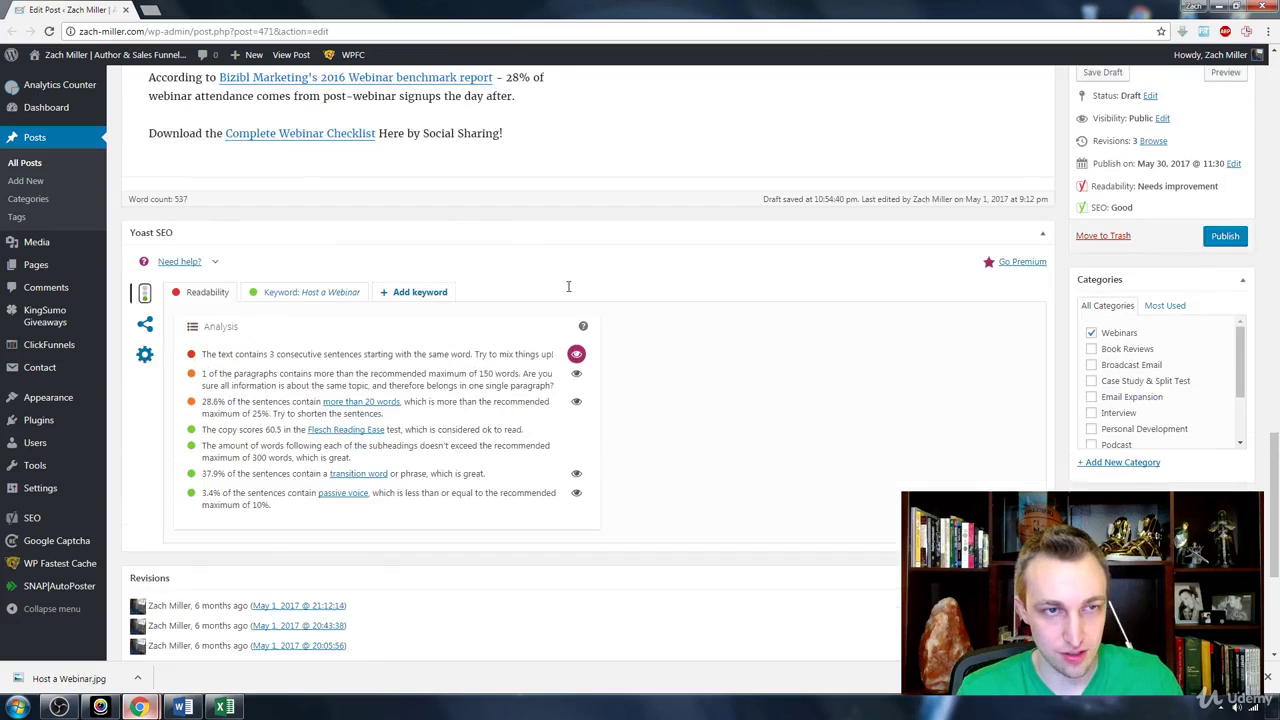
scroll(559, 367, up, 5)
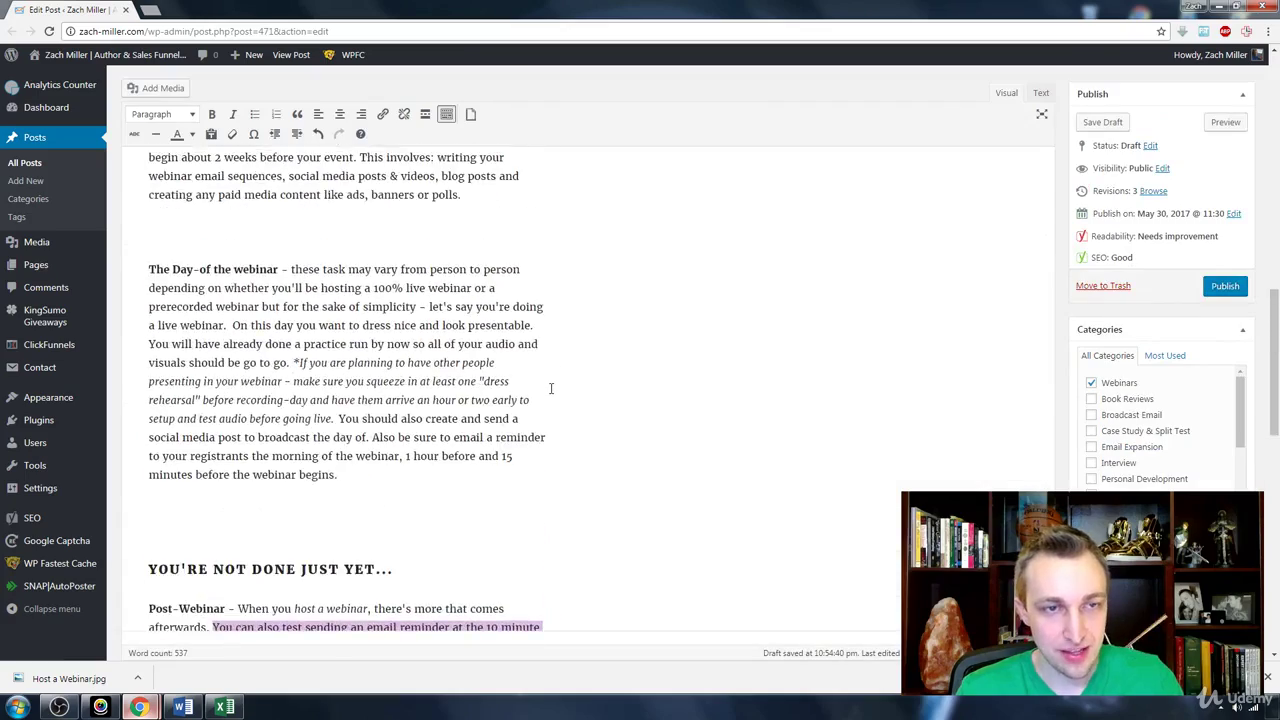
scroll(550, 388, up, 6)
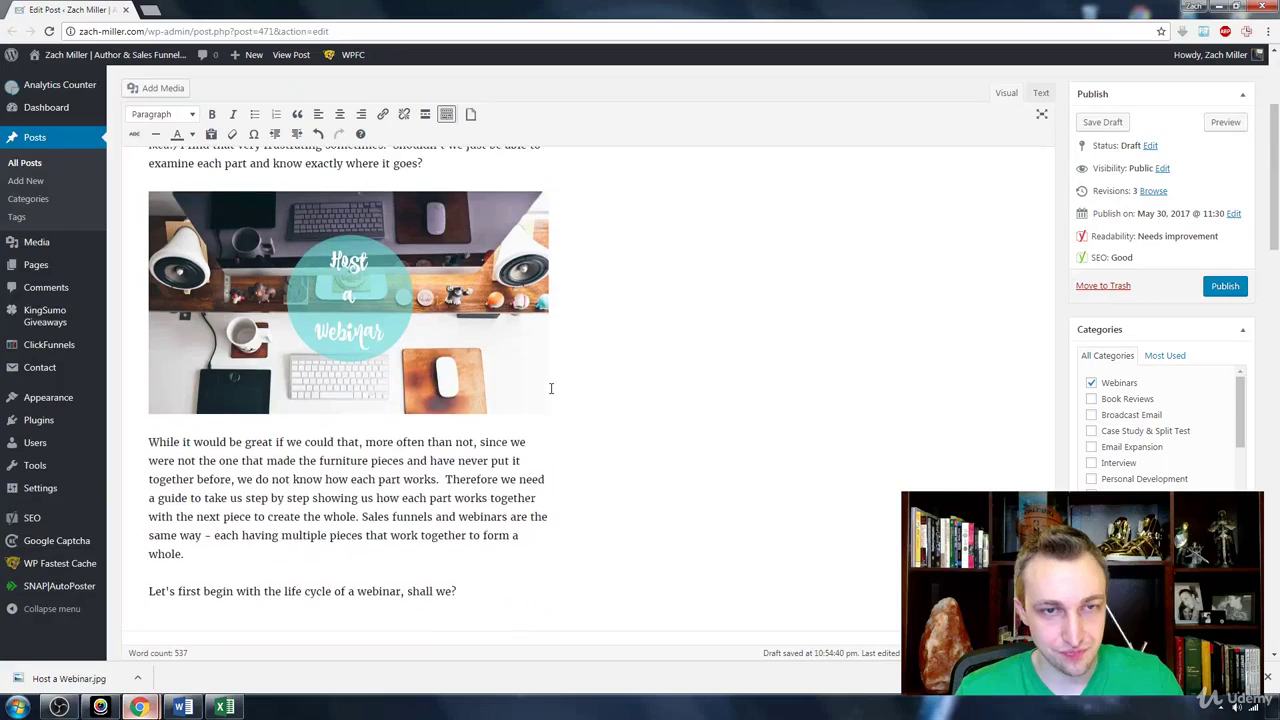
Step: Merge the second highlighted Post-Webinar sentence into the one before it by replacing its opening "You" and the preceding period with ", and"
scroll(550, 388, down, 10)
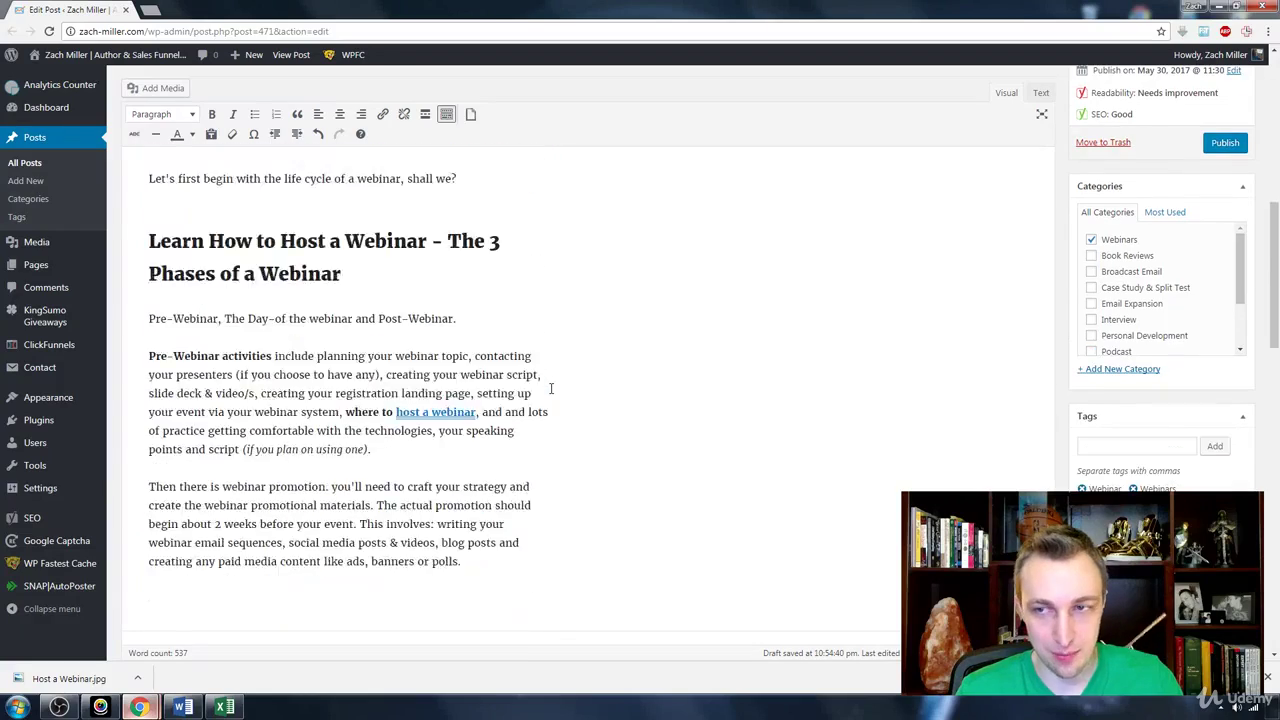
scroll(550, 388, down, 8)
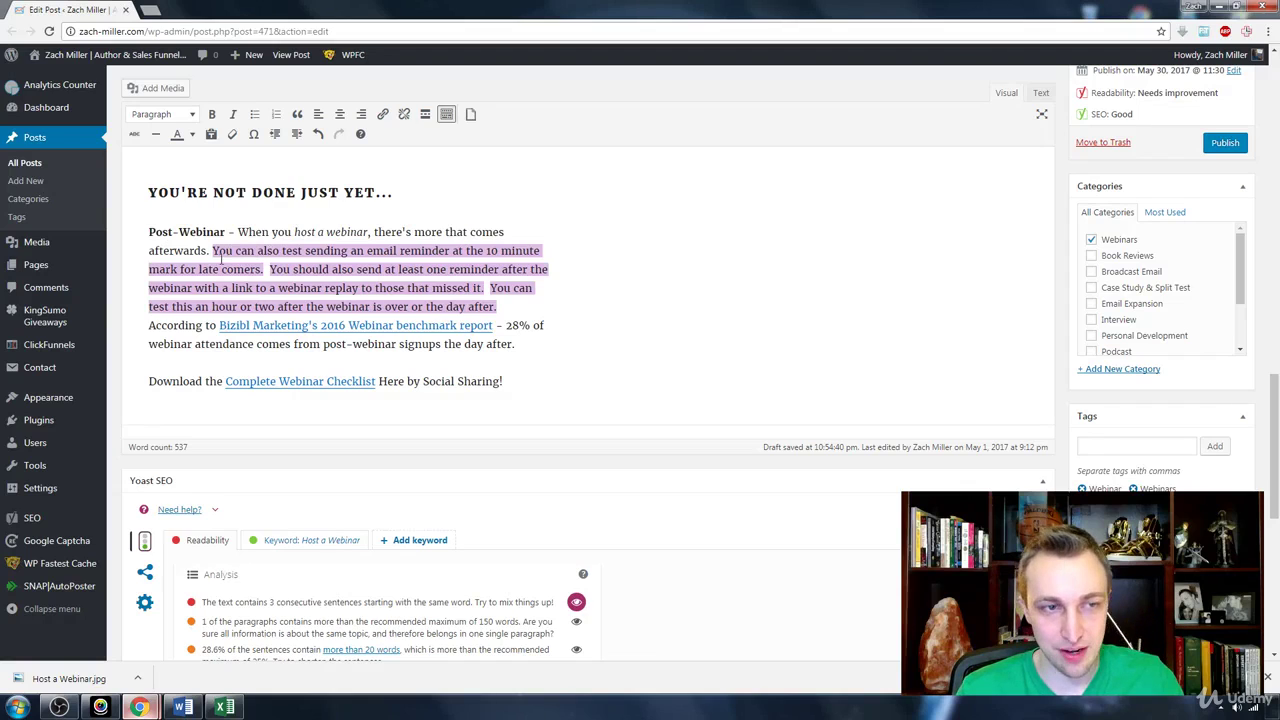
double_click(277, 269)
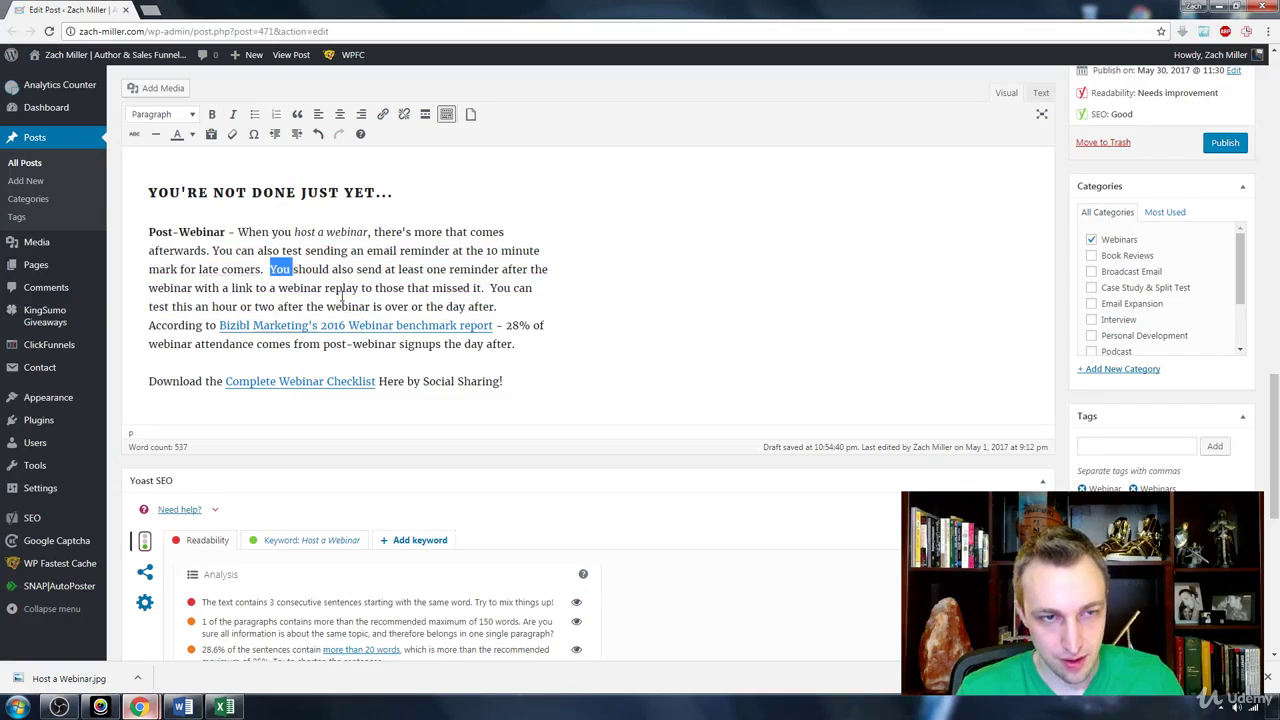
key(BackSpace)
key(BackSpace)
key(BackSpace)
text(, and)
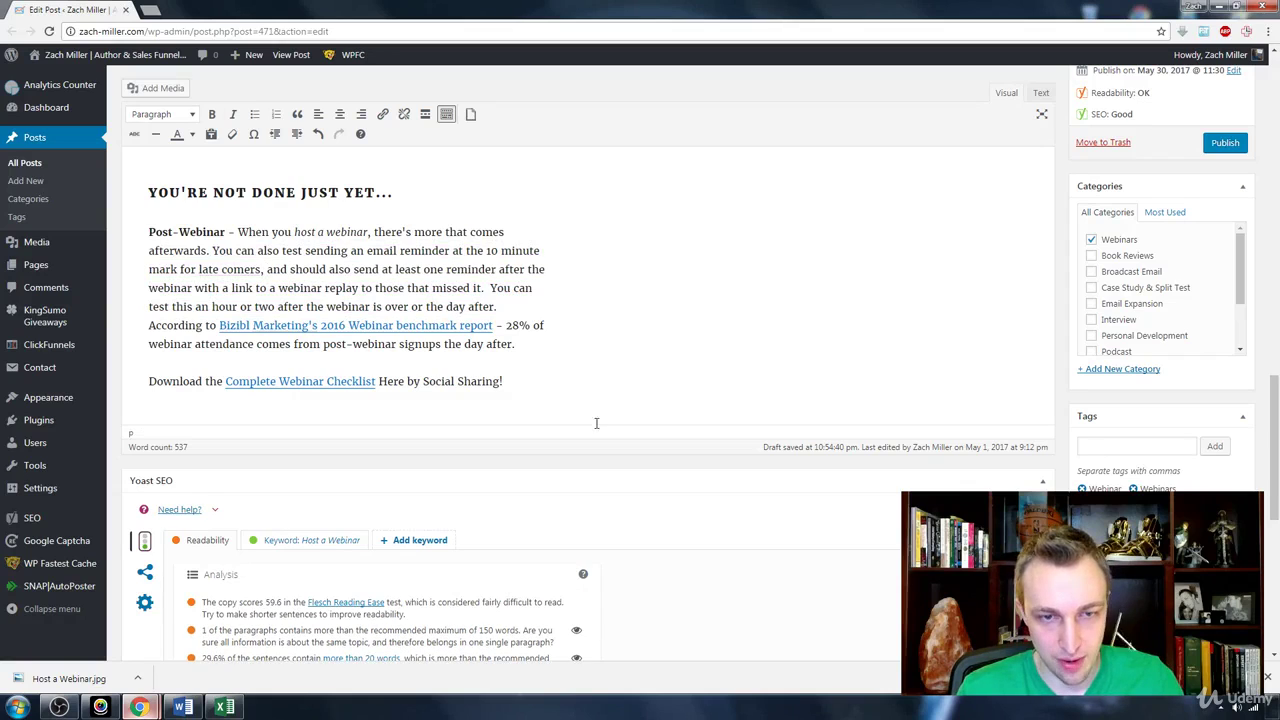
Step: Review the remaining readability issues and highlight the paragraph that exceeds the recommended maximum of 150 words
scroll(700, 513, down, 1)
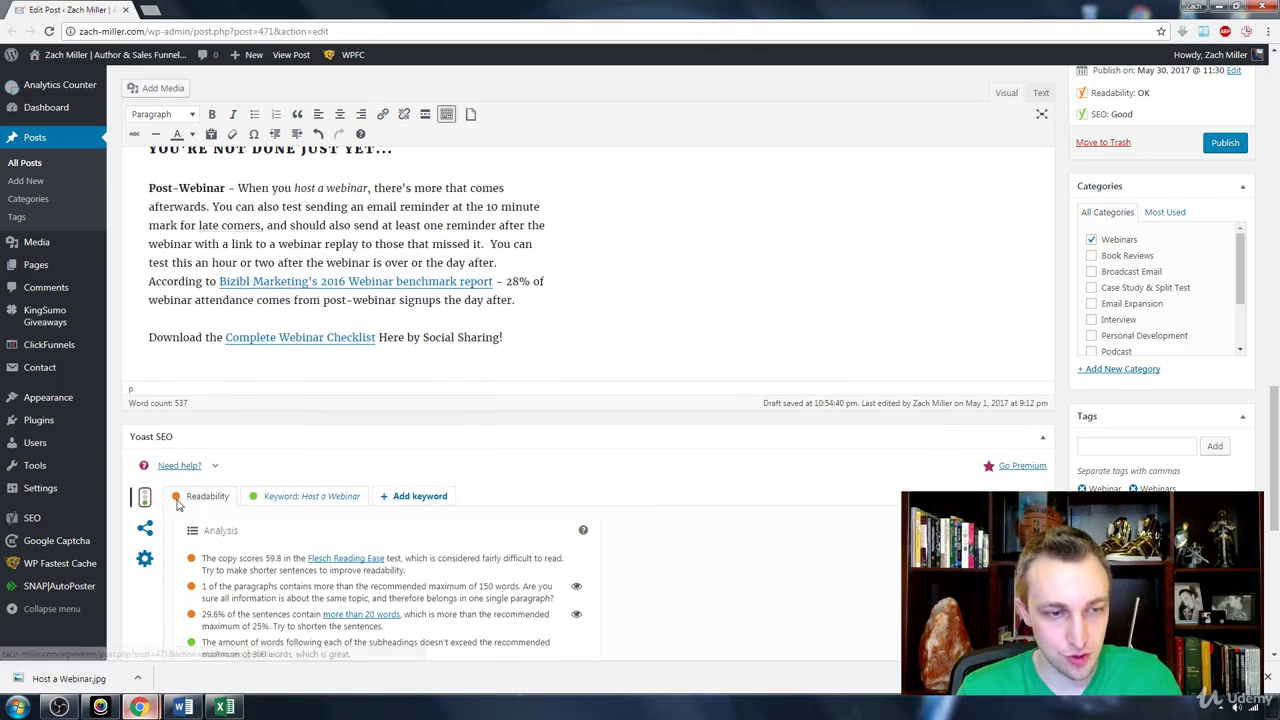
scroll(372, 551, down, 3)
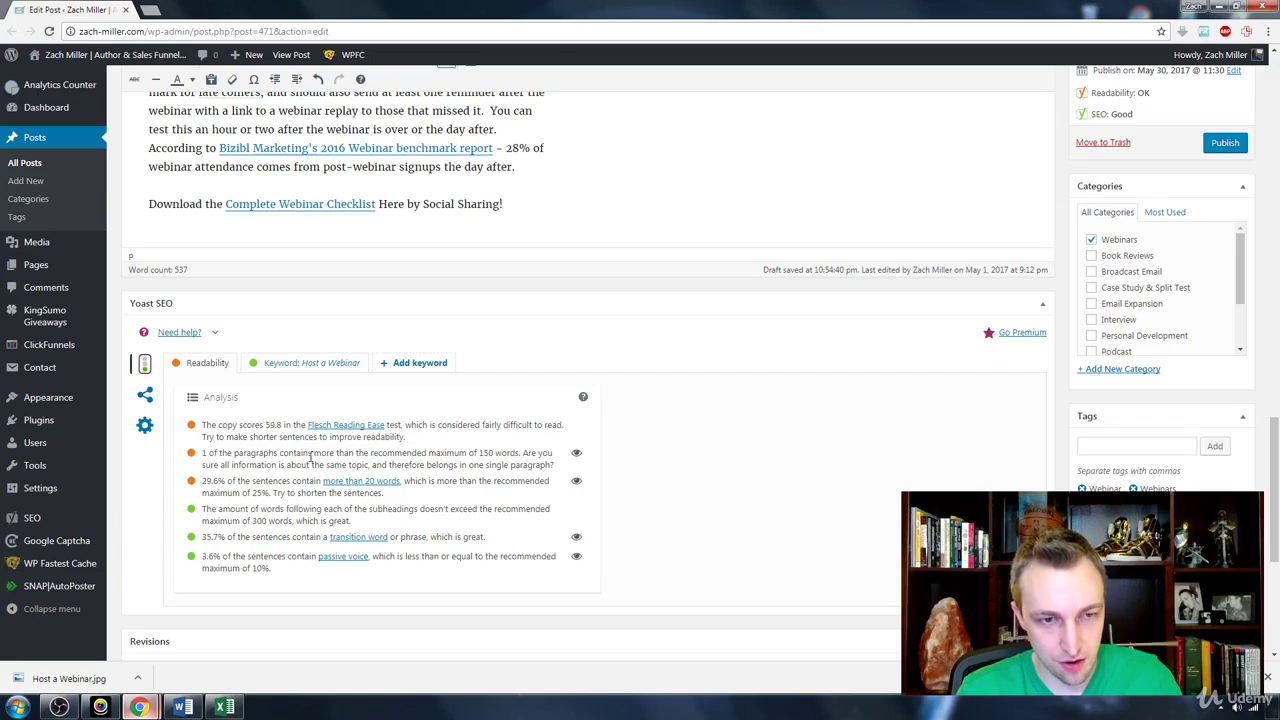
click(576, 453)
scroll(660, 464, up, 1)
scroll(660, 464, up, 5)
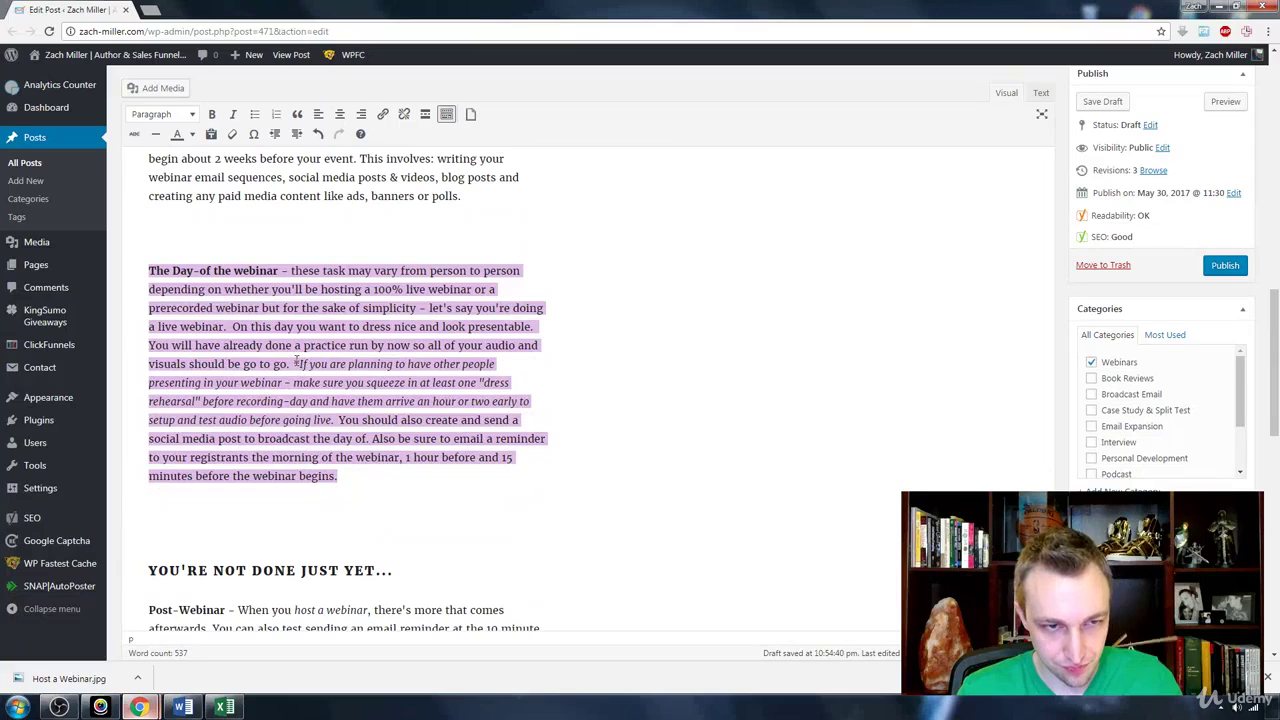
Step: Split the "The Day-of the webinar" paragraph so that a new paragraph starts at "*If you are planning to have other people"
click(296, 362)
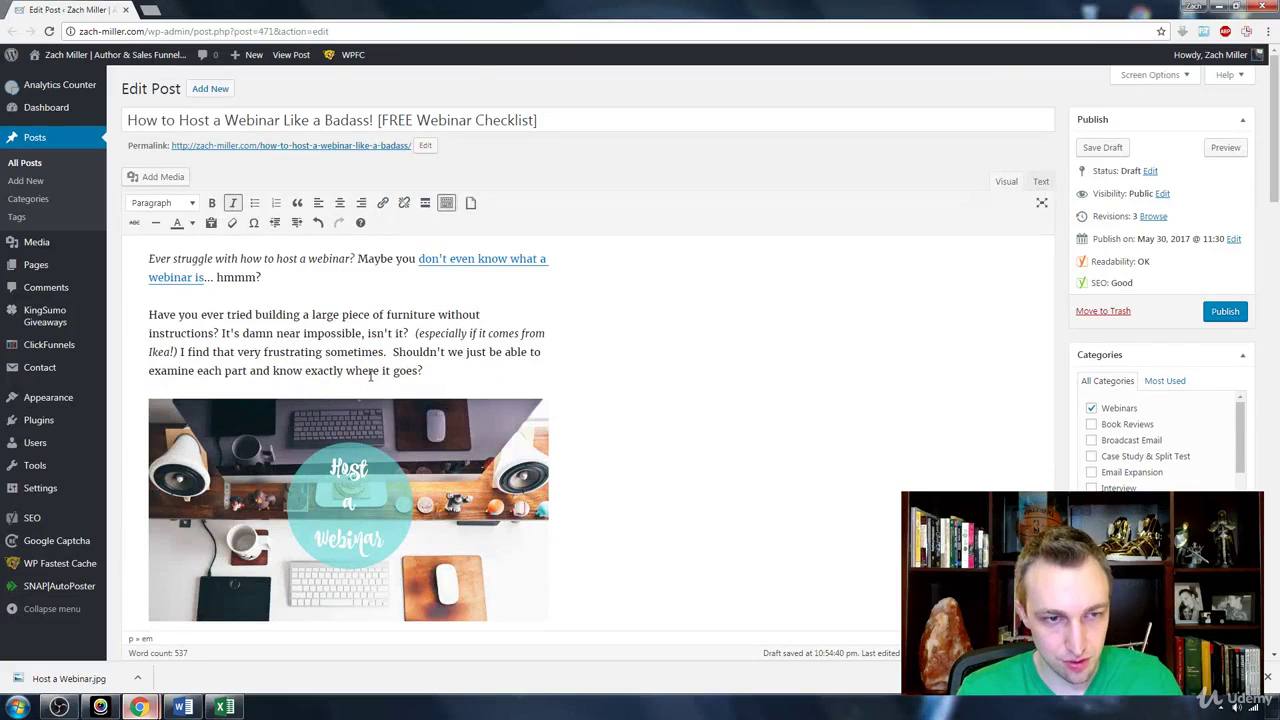
scroll(372, 360, down, 10)
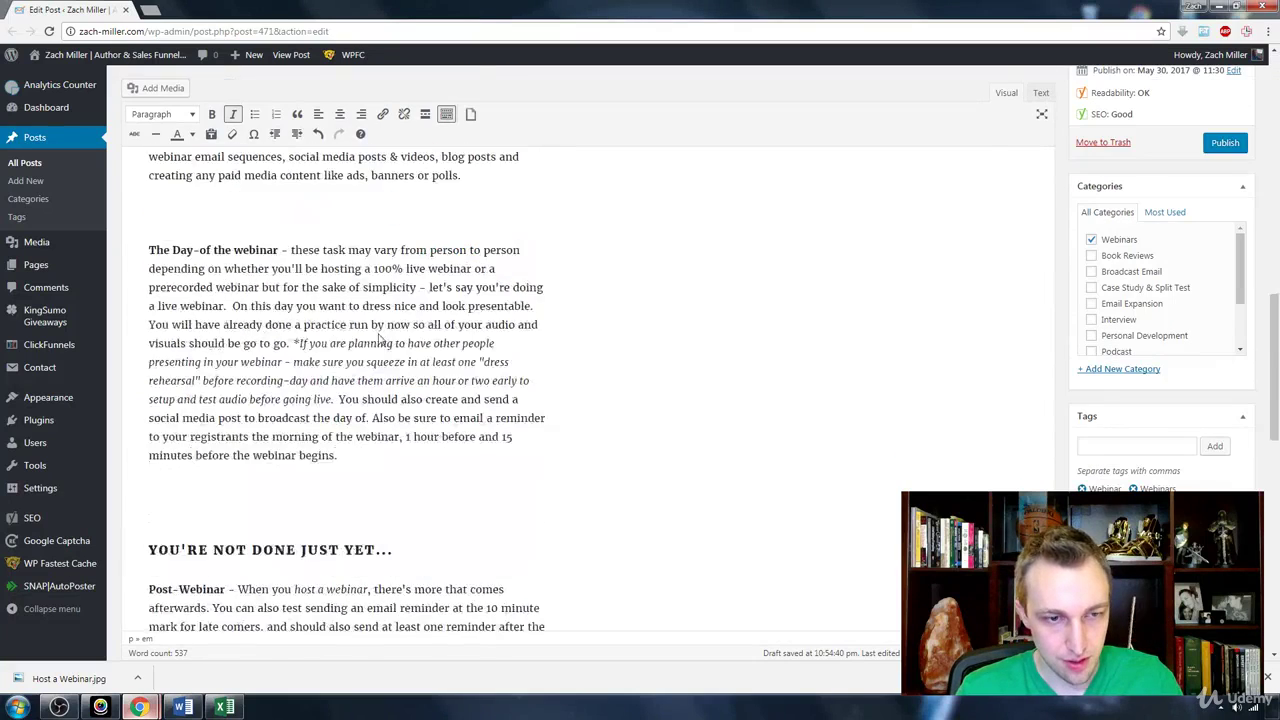
scroll(378, 340, down, 5)
scroll(377, 334, up, 4)
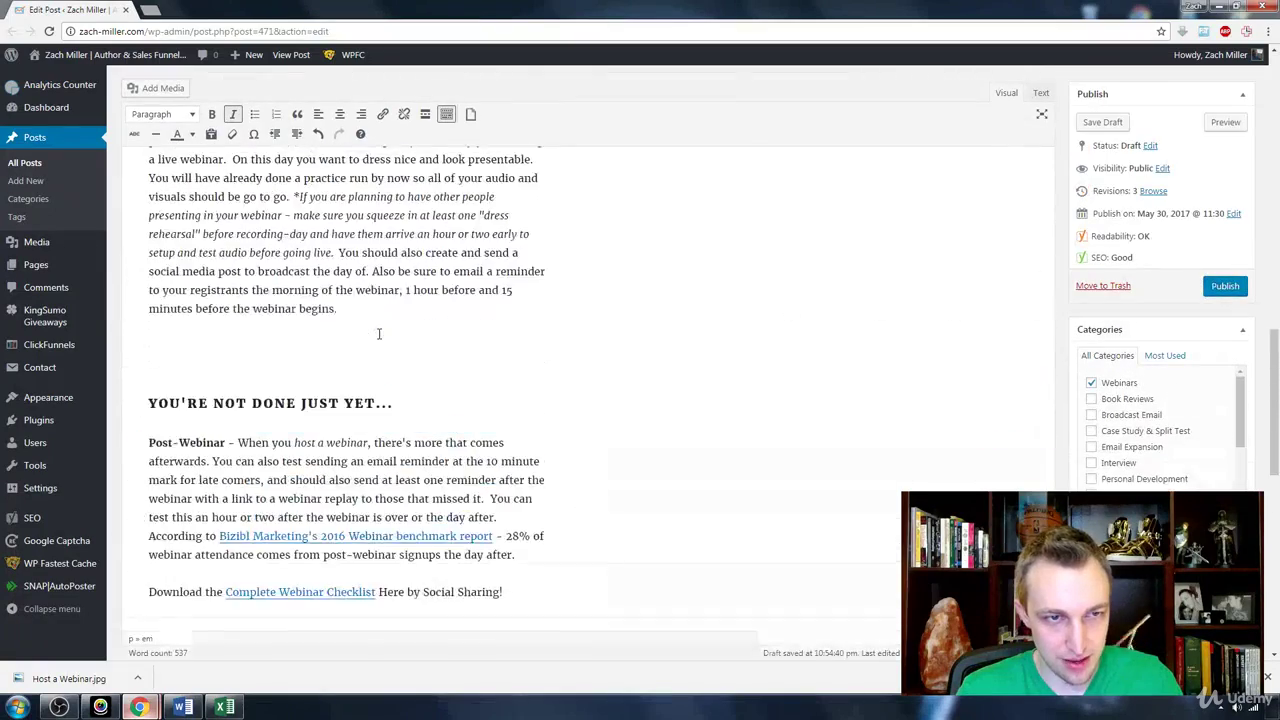
scroll(379, 333, up, 1)
click(296, 283)
key(Return)
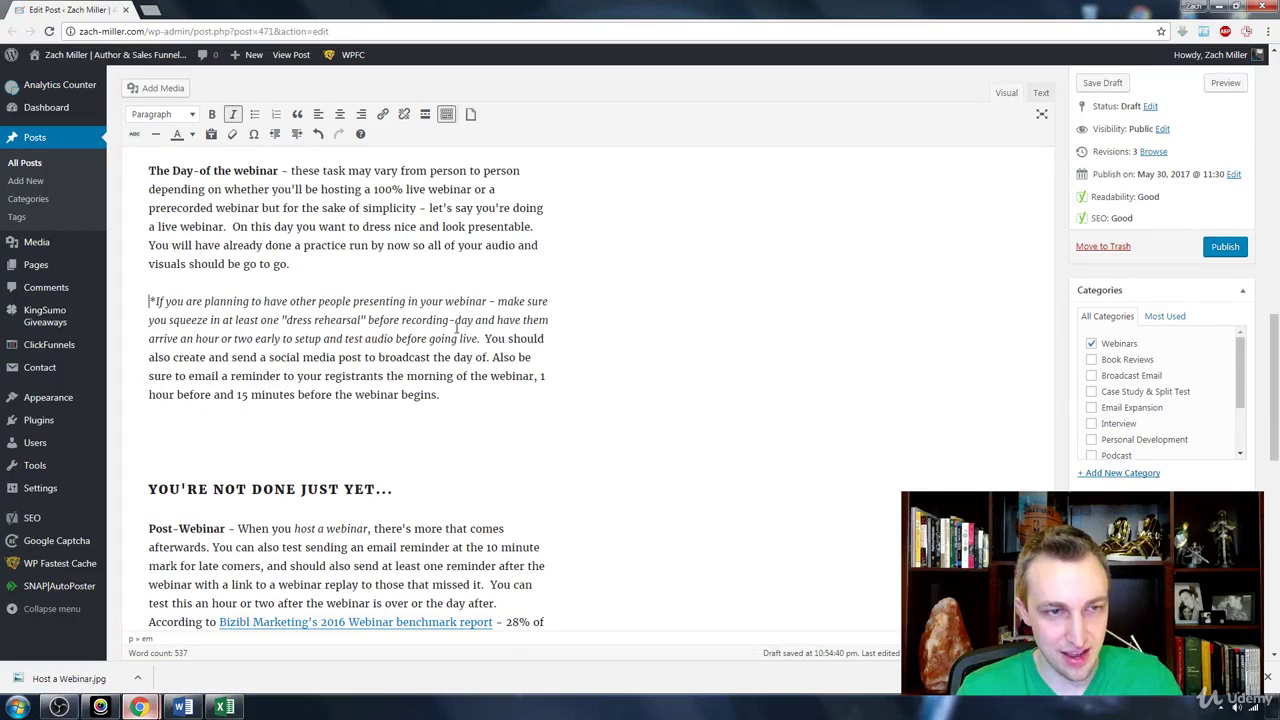
Step: Review the updated readability analysis, checking the Flesch Reading Ease score and the result for sentences longer than 20 words
scroll(456, 333, down, 4)
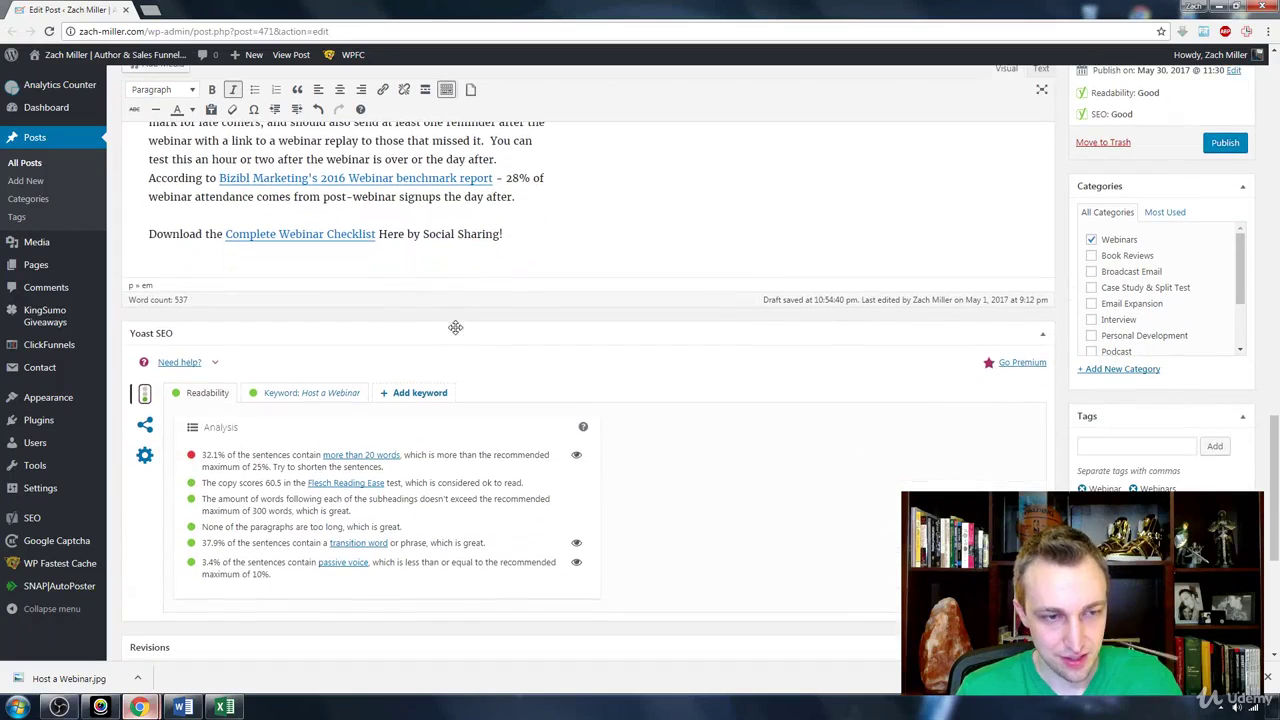
scroll(200, 405, up, 1)
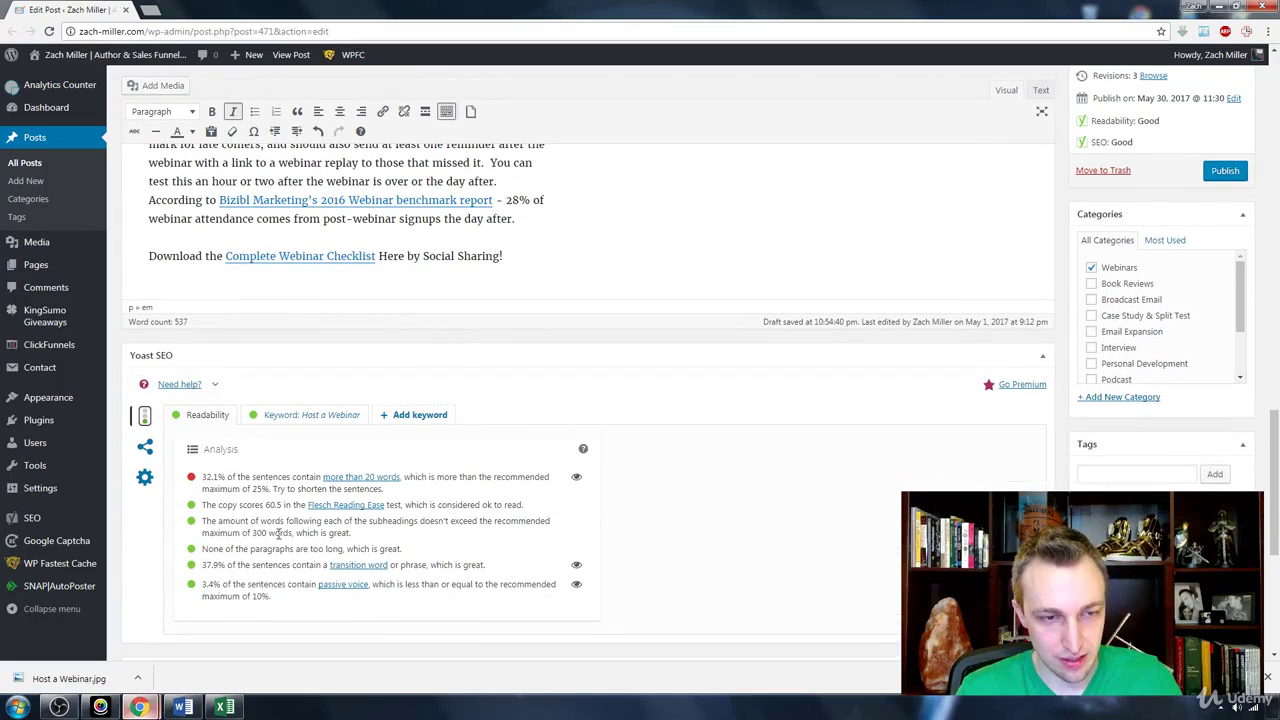
drag(203, 506, 299, 515)
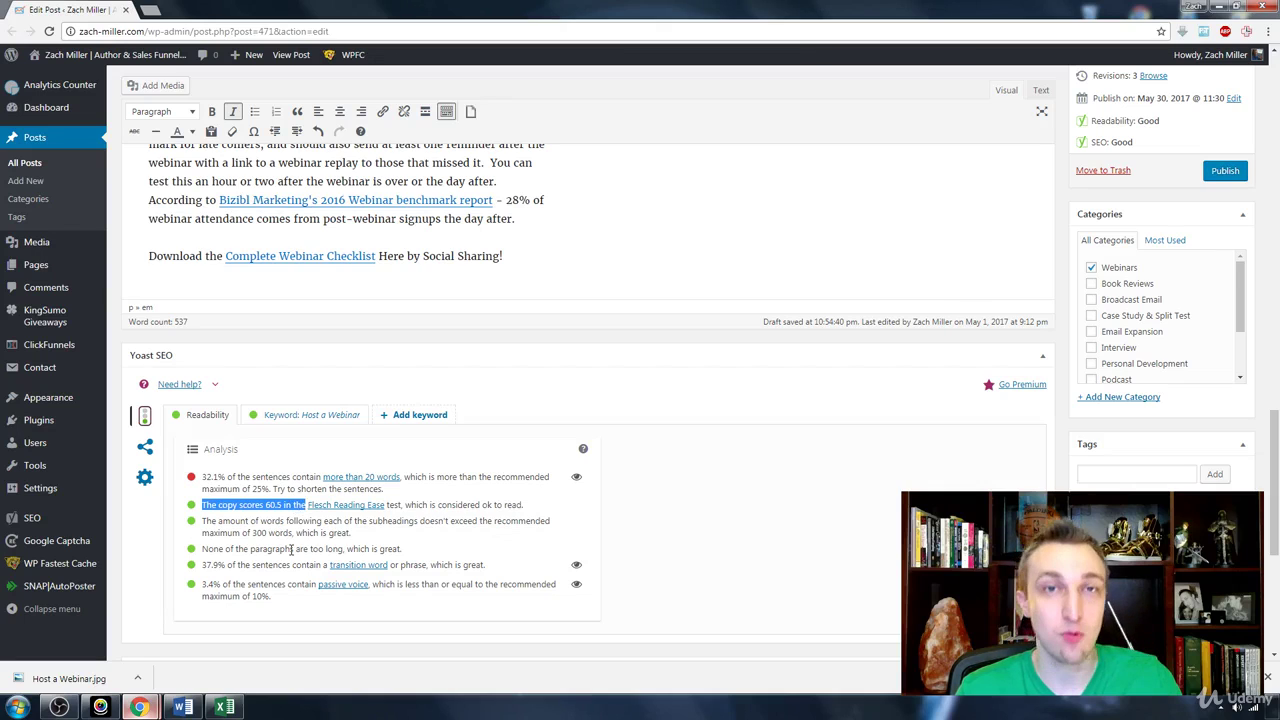
triple_click(205, 477)
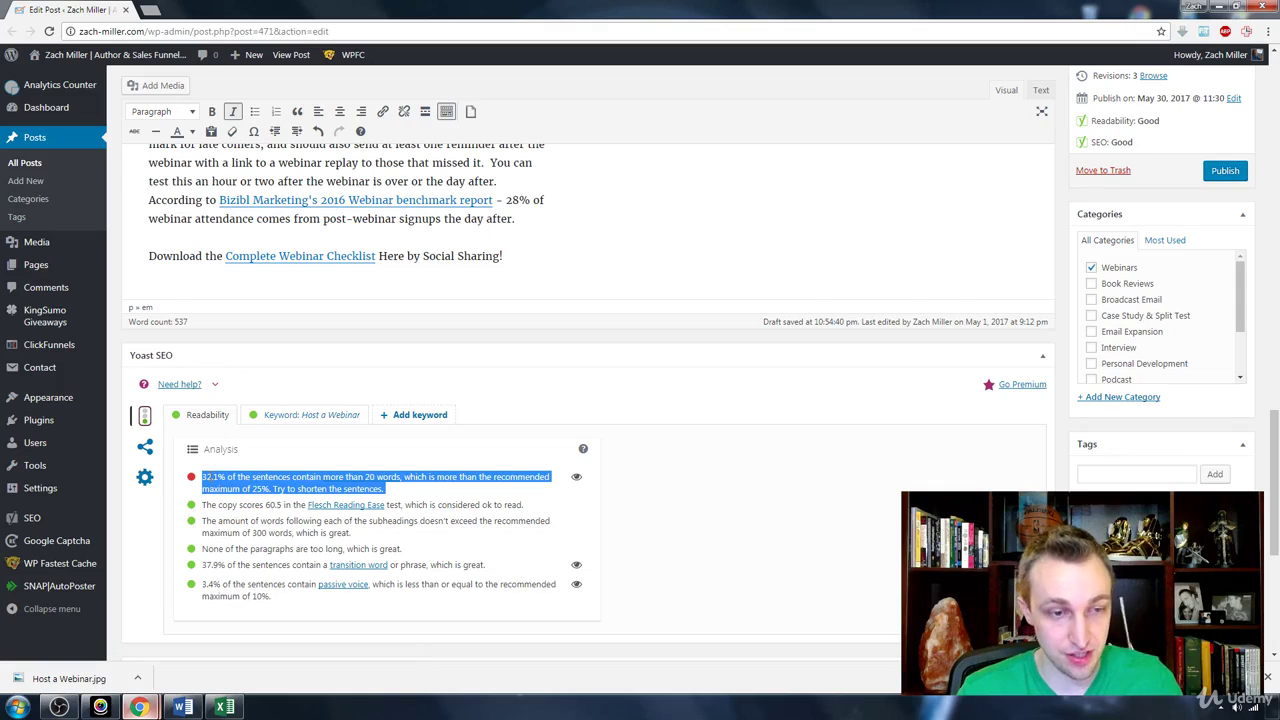
click(773, 507)
Step: Highlight the sentences longer than 20 words and start a new paragraph at "You can test this an hour or two" in the Post-Webinar section
scroll(679, 474, up, 3)
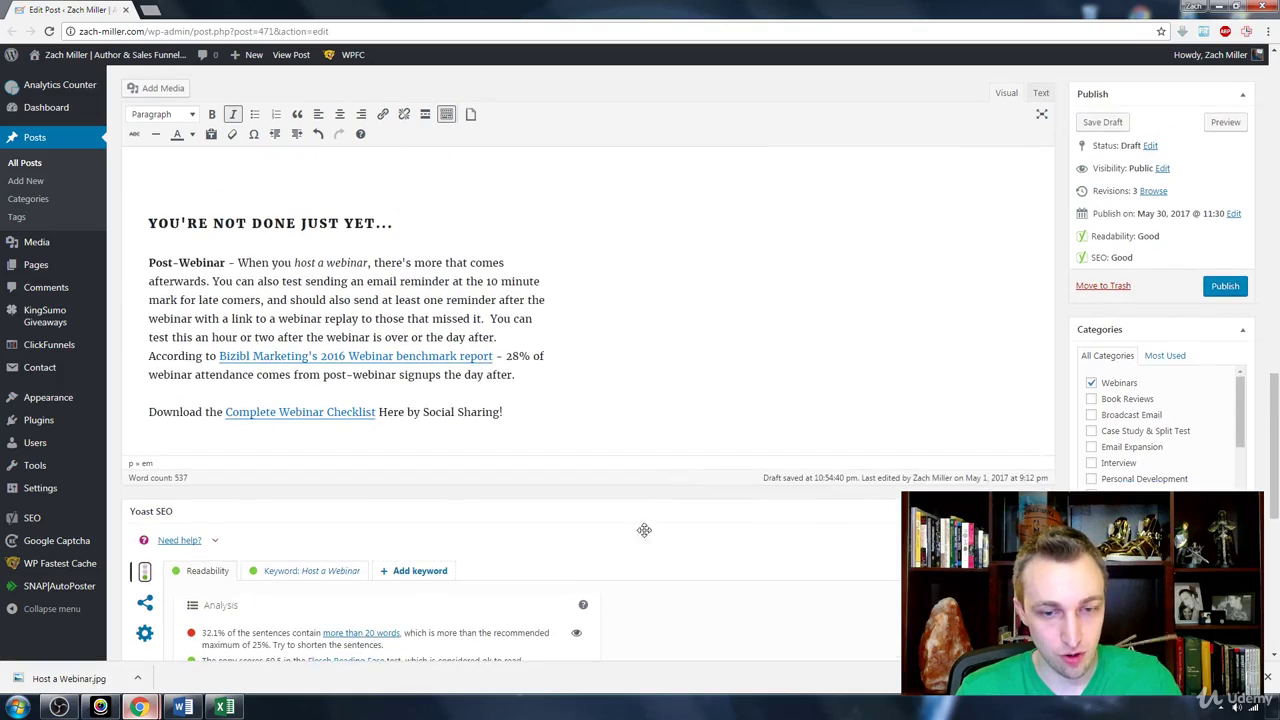
click(577, 590)
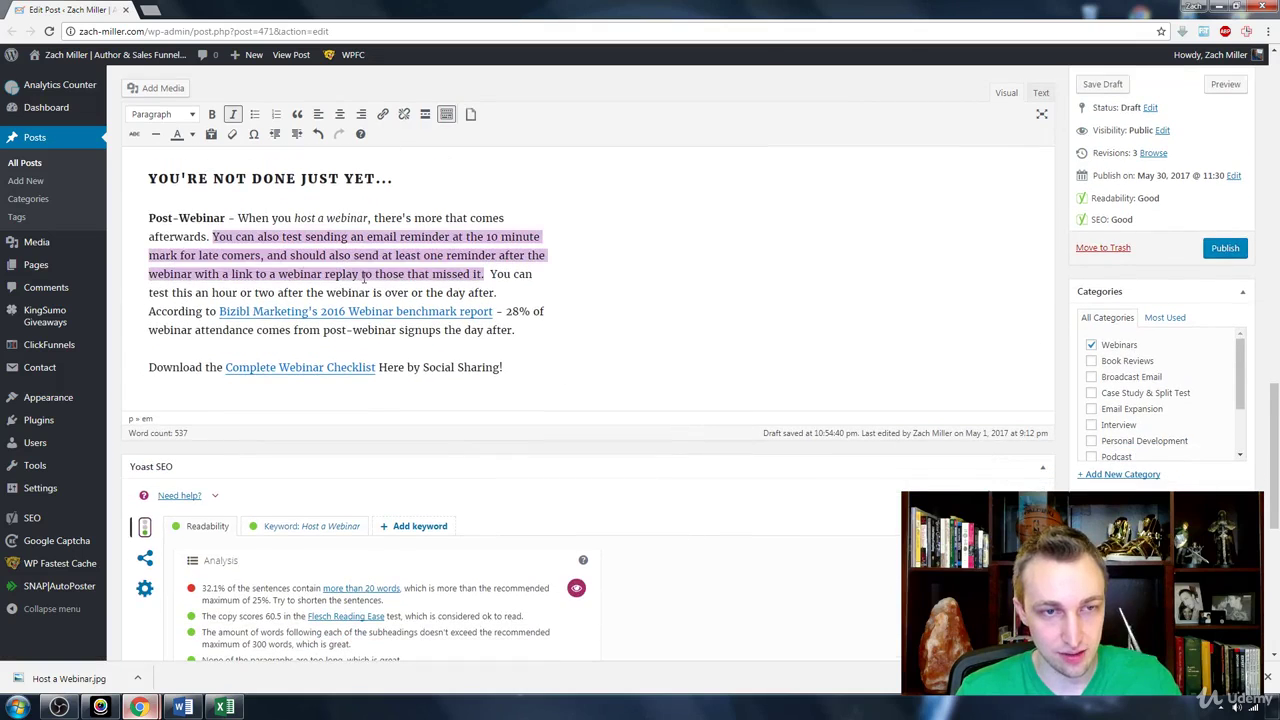
click(492, 285)
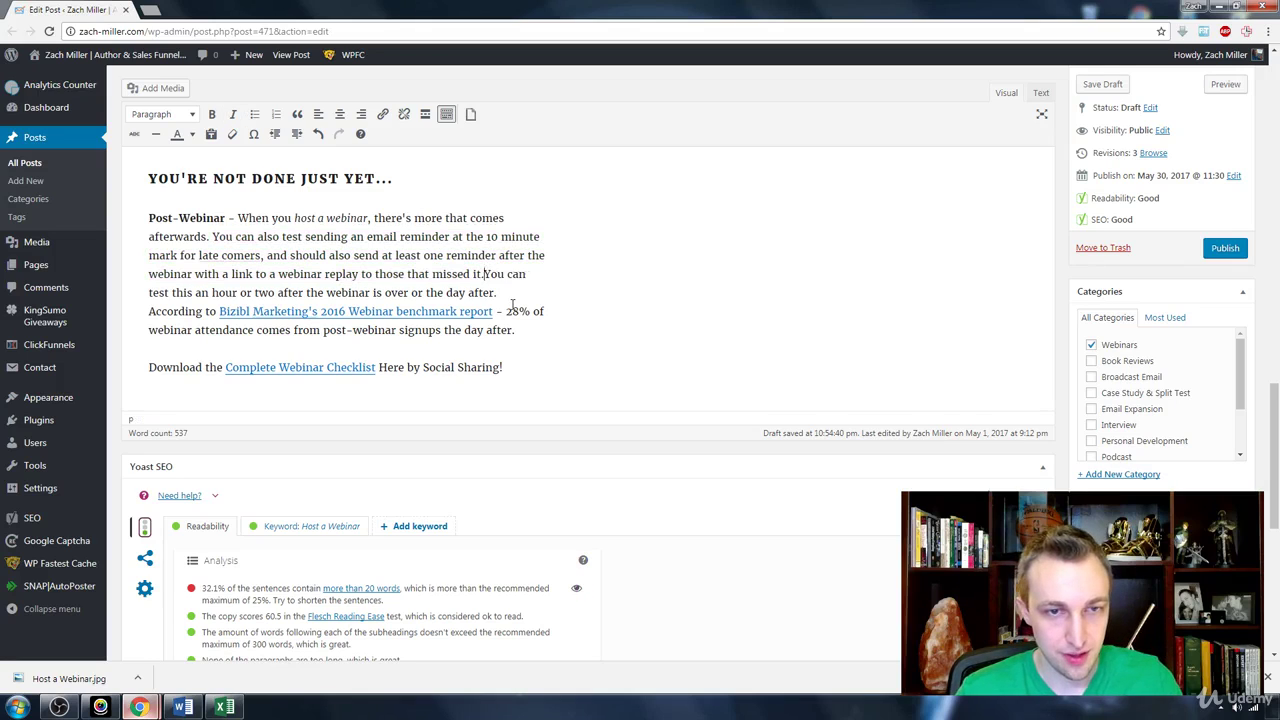
key(Return)
Step: Recheck the post and its readability analysis, and highlight the sentences longer than 20 words again
scroll(512, 304, up, 5)
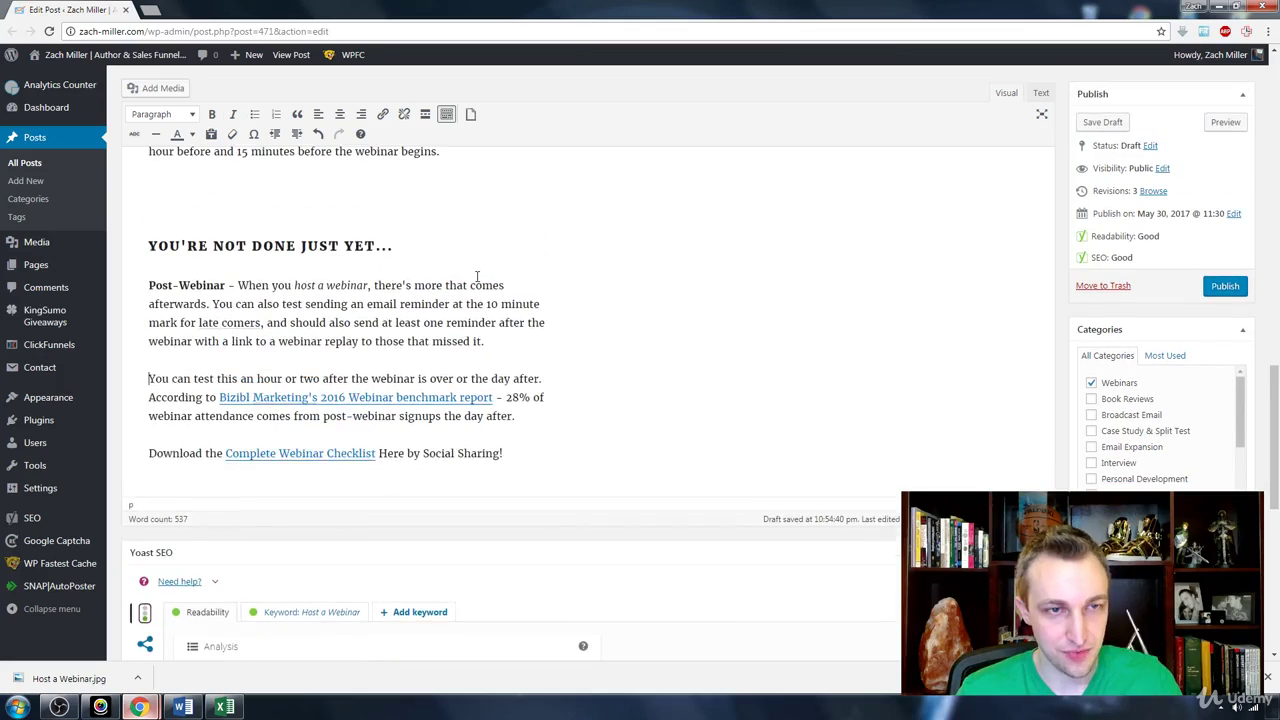
scroll(478, 275, up, 3)
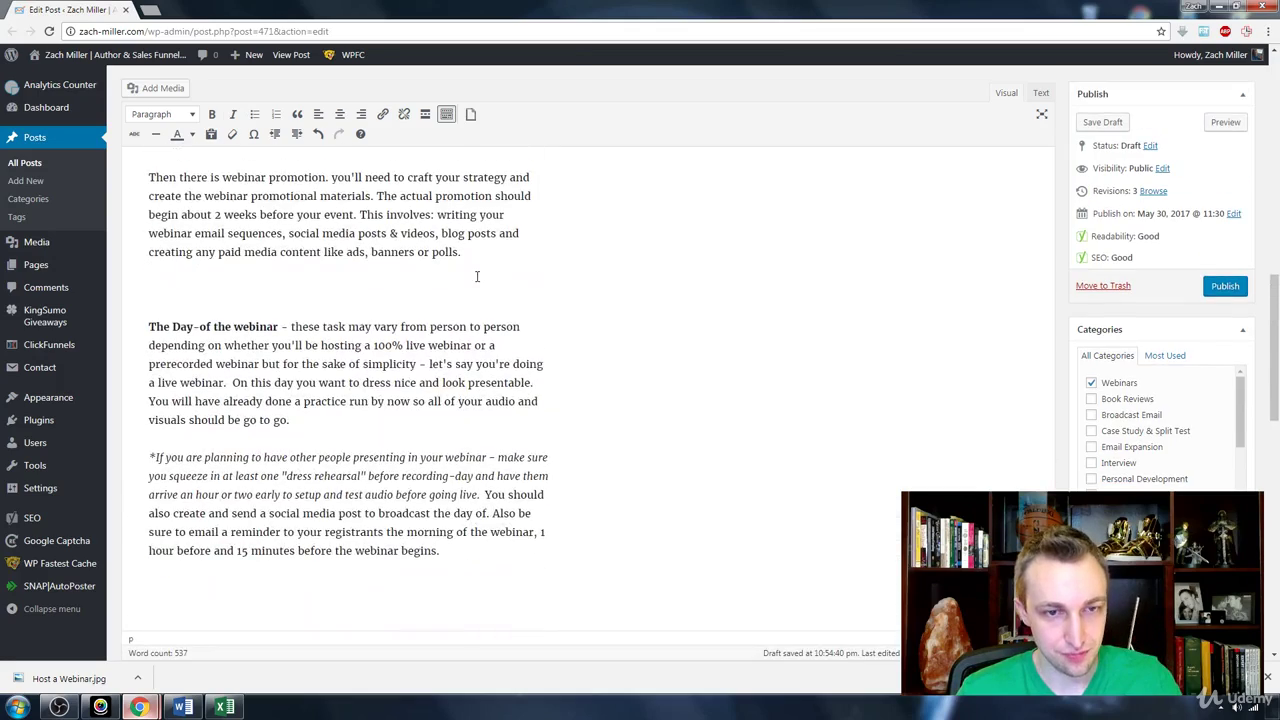
scroll(478, 275, down, 4)
scroll(478, 275, down, 4)
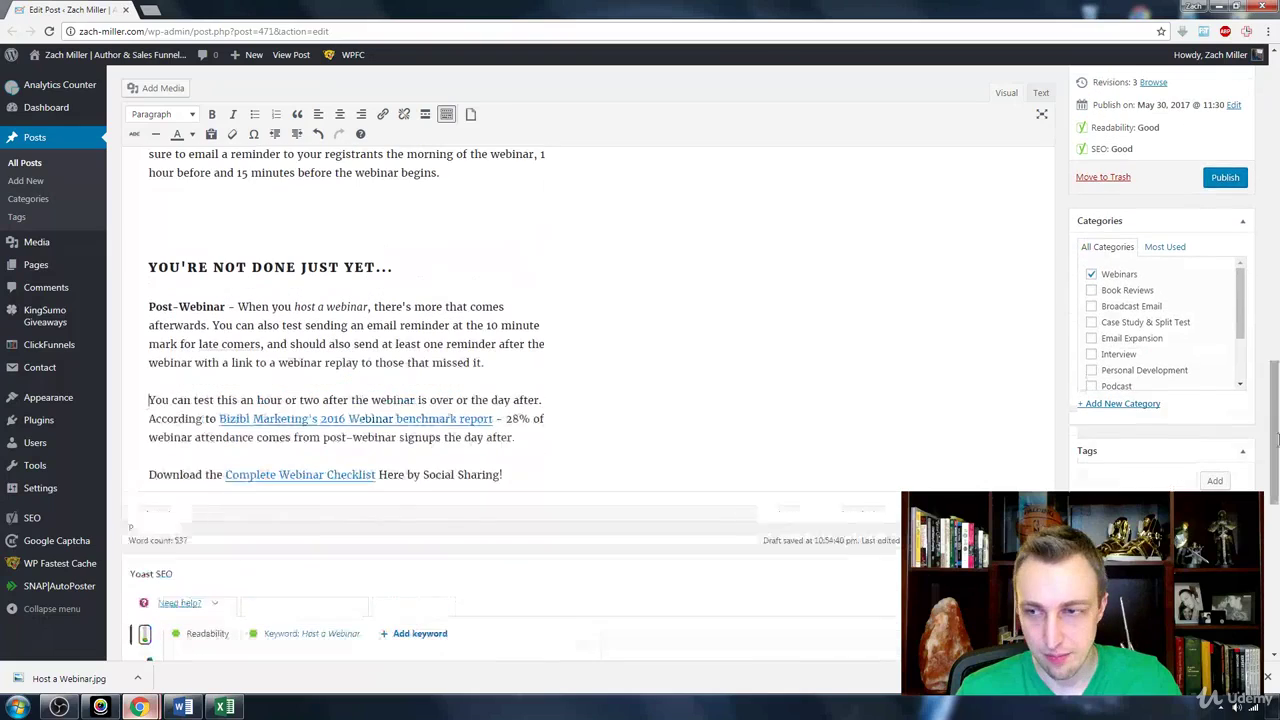
scroll(786, 534, down, 2)
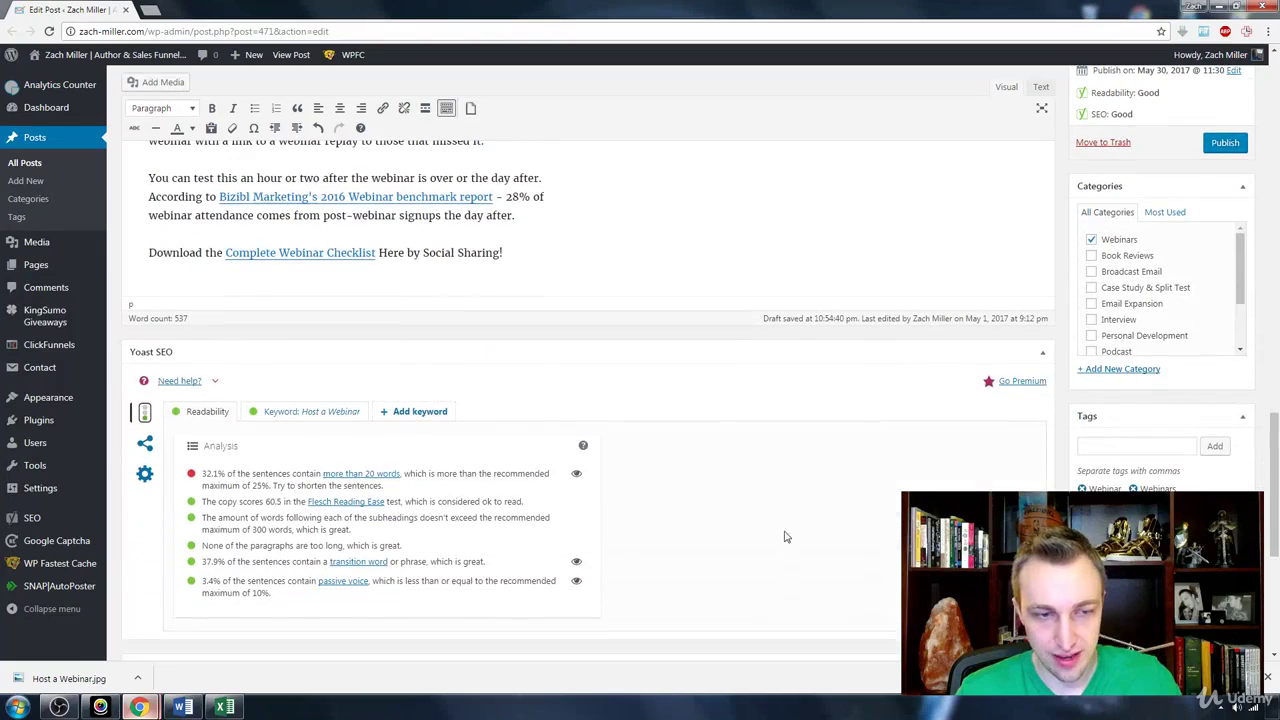
click(576, 473)
scroll(766, 371, up, 8)
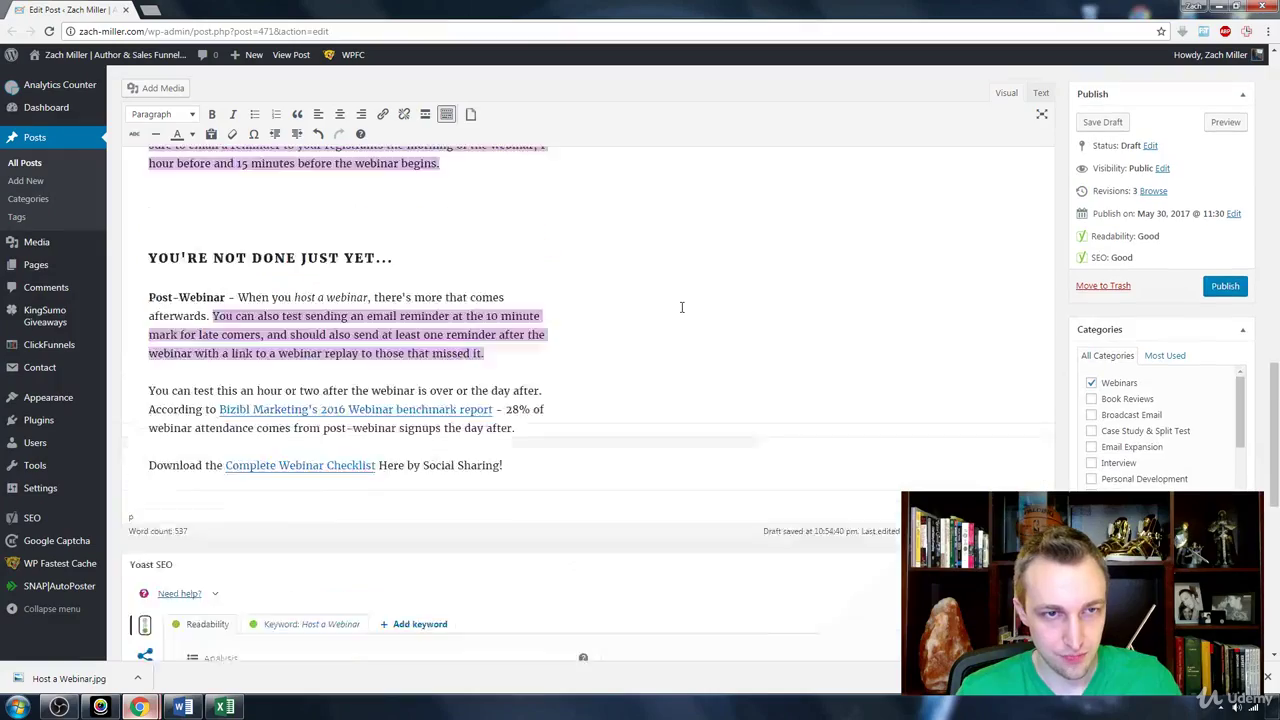
Step: Split the paragraph below the image so that a new paragraph starts at "Therefore we need a guide"
scroll(681, 307, up, 12)
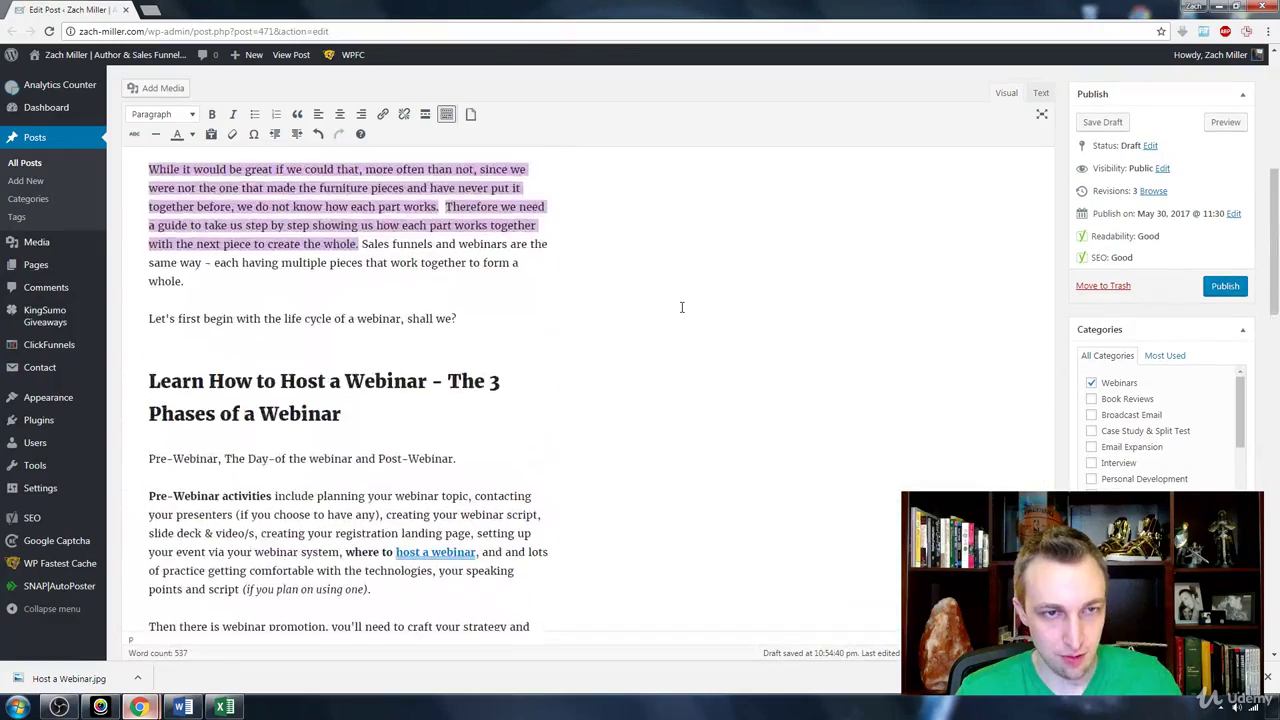
scroll(681, 307, down, 5)
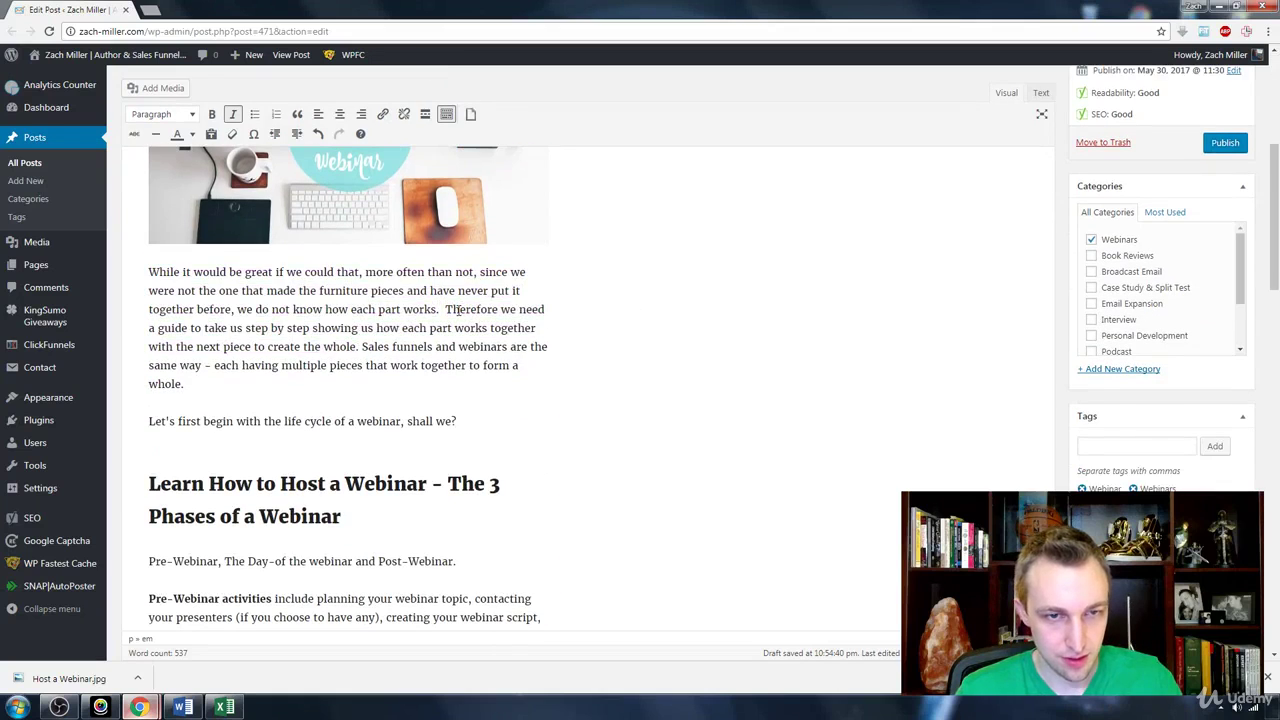
scroll(458, 310, up, 5)
scroll(458, 312, down, 3)
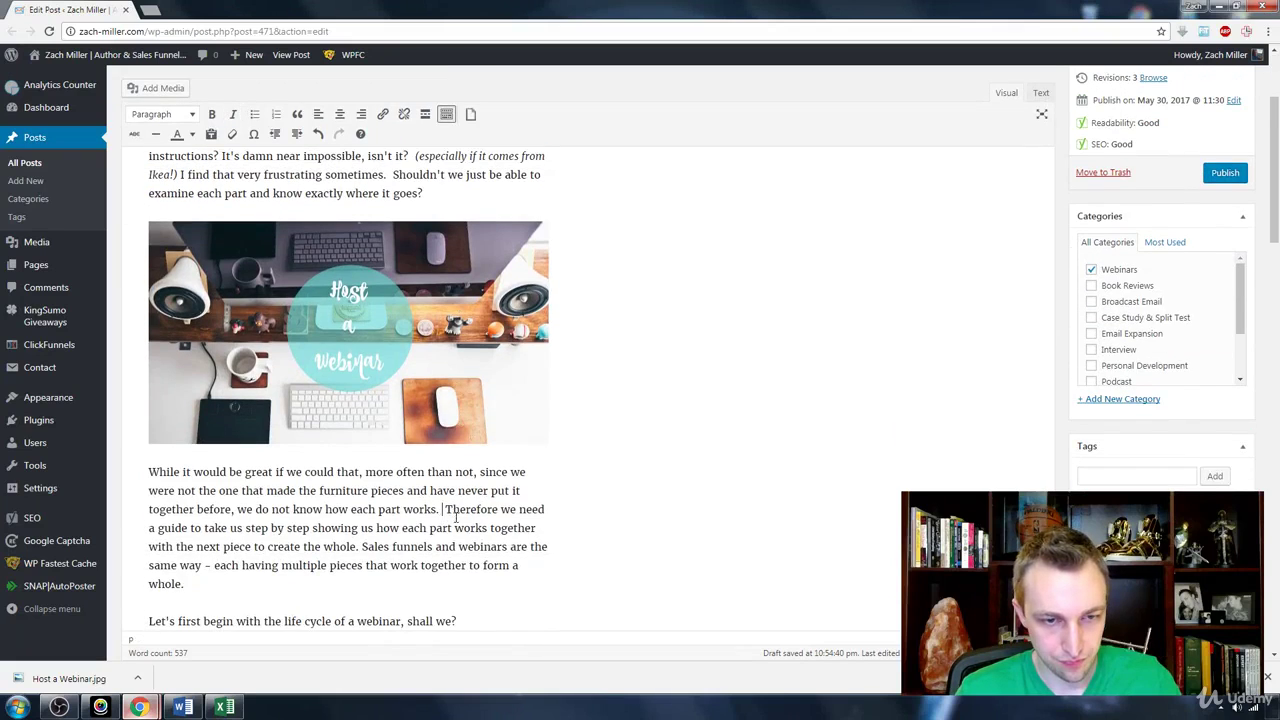
key(Return)
Step: Start a new paragraph at "You should also create and send a social media post", directly after the italic dress-rehearsal sentence
scroll(460, 500, down, 3)
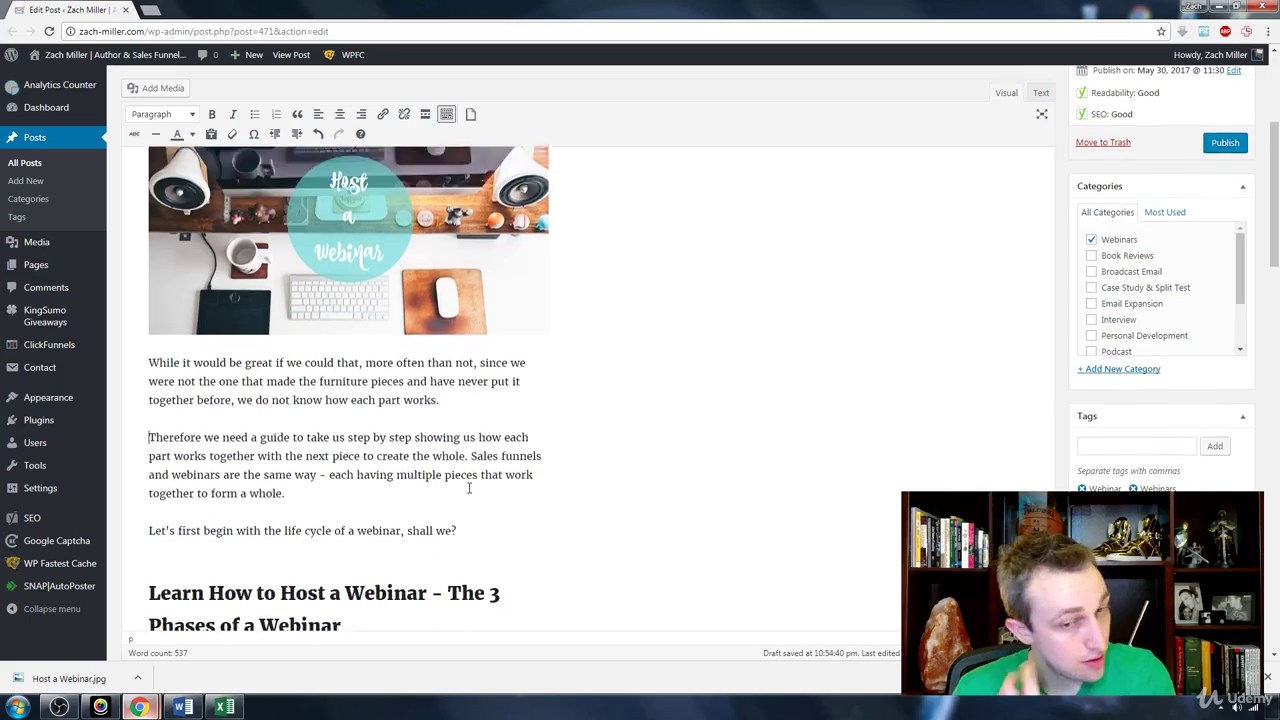
scroll(469, 488, down, 10)
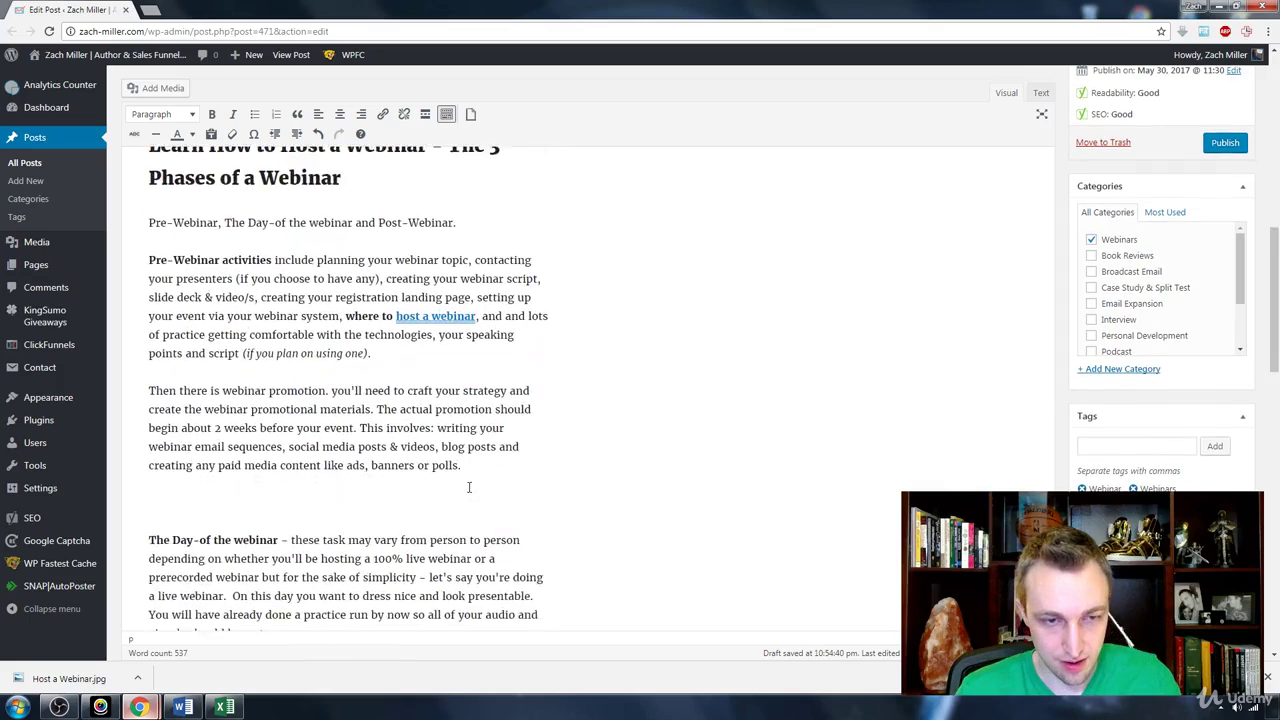
scroll(469, 487, down, 2)
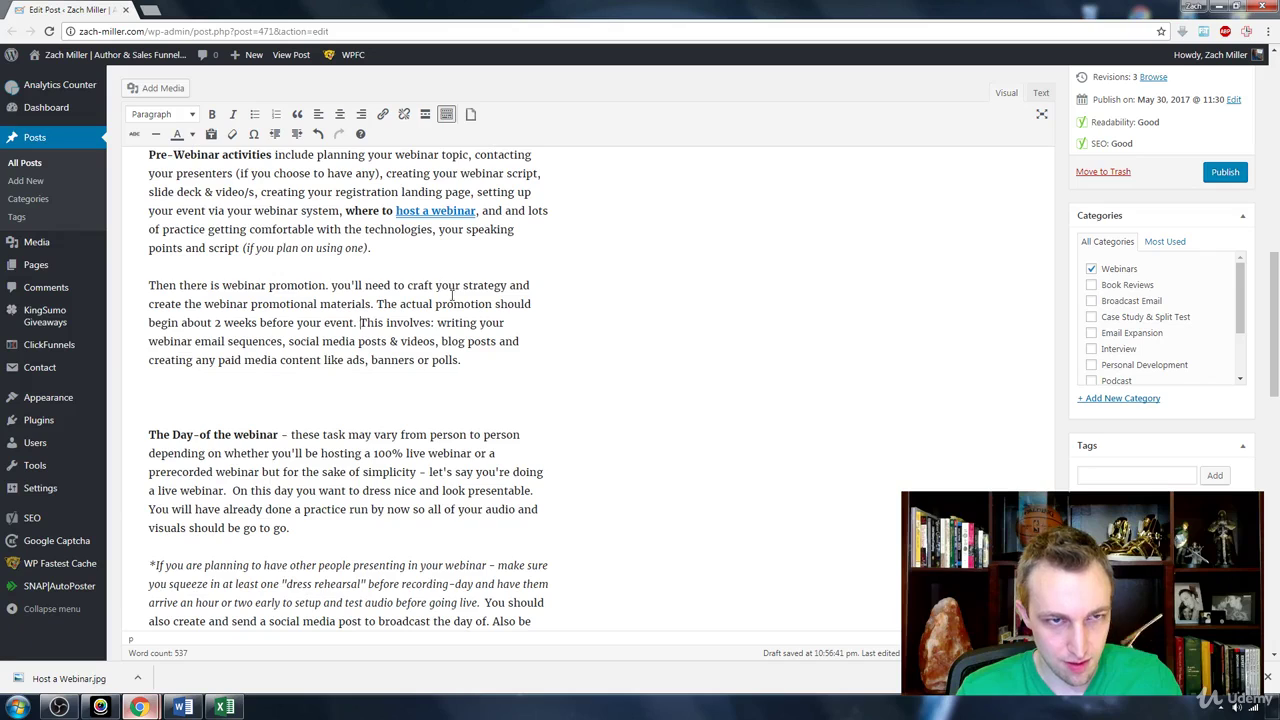
scroll(455, 300, down, 5)
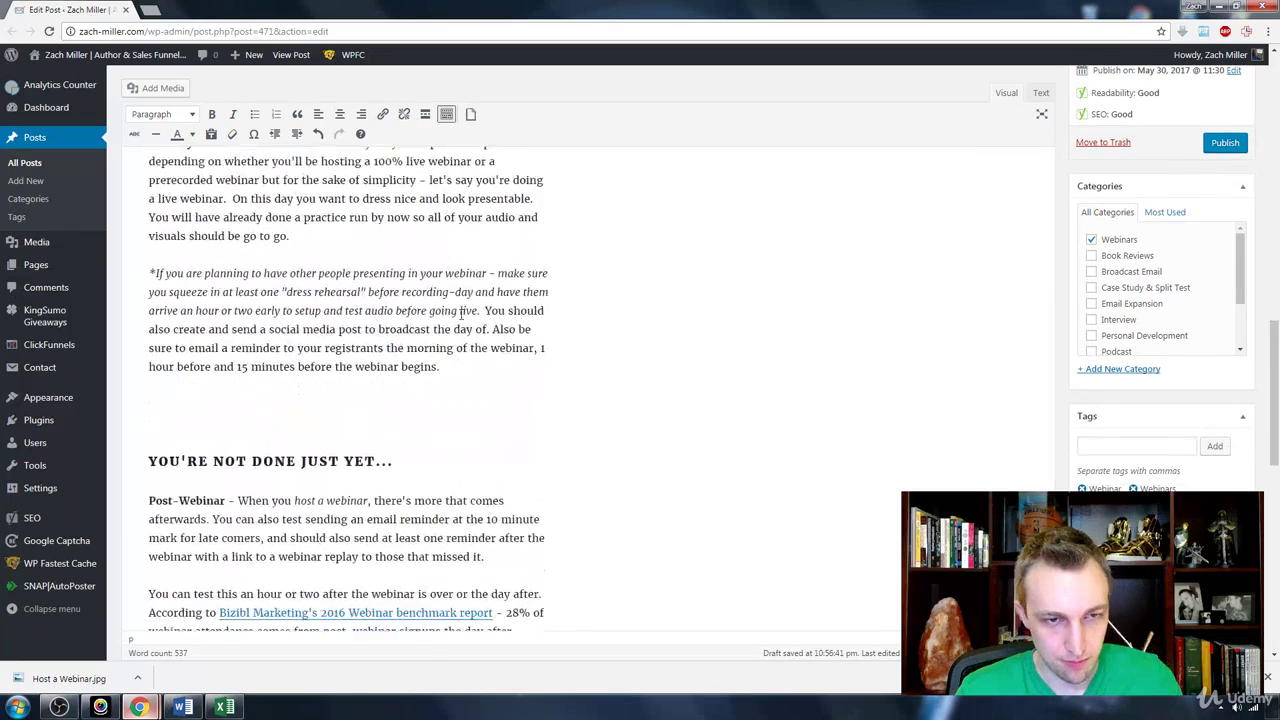
scroll(480, 285, up, 1)
click(486, 318)
key(BackSpace)
key(Return)
Step: Recheck the readability analysis and highlight the remaining sentences with more than 20 words in the post
scroll(490, 320, down, 5)
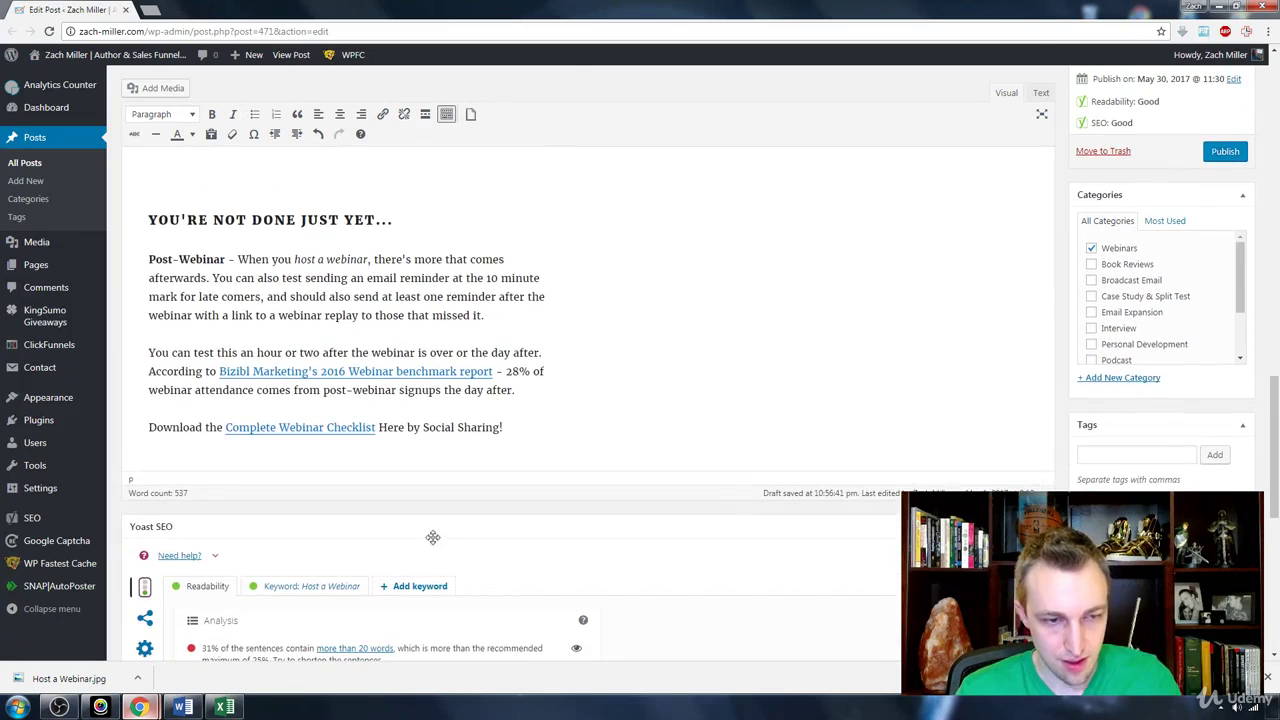
scroll(560, 617, down, 1)
scroll(570, 610, up, 1)
click(583, 599)
click(583, 599)
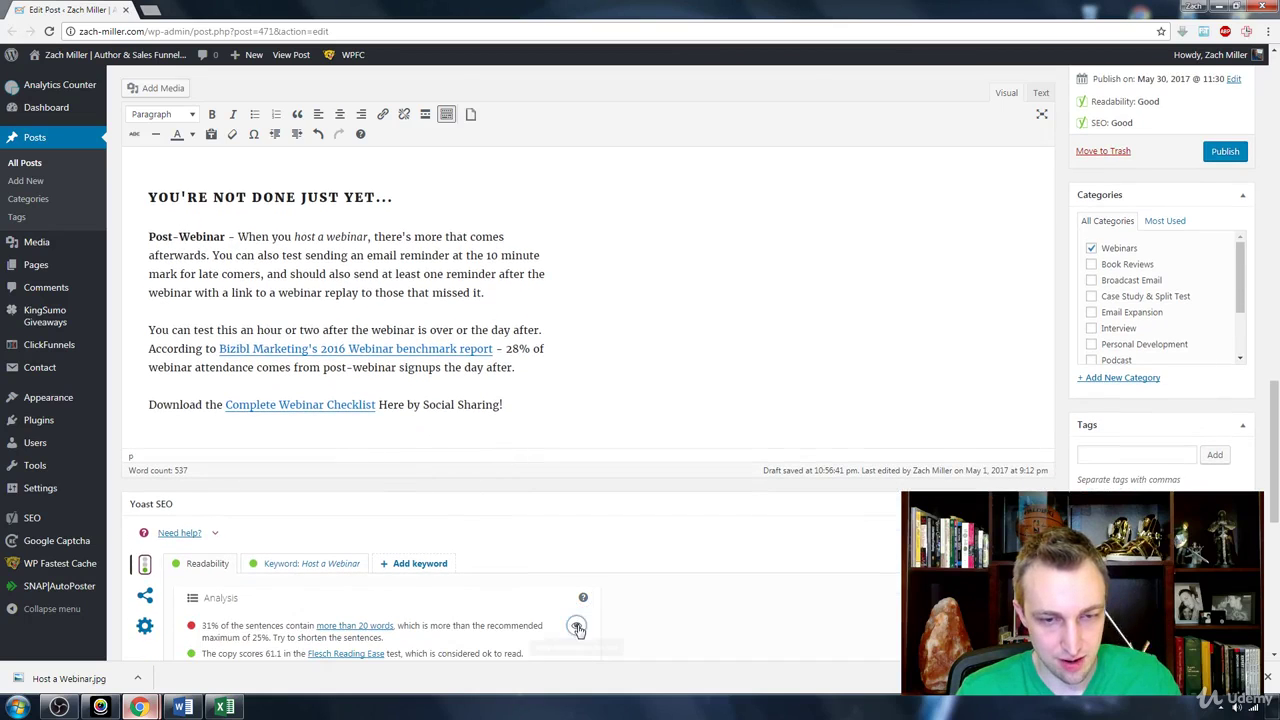
click(576, 625)
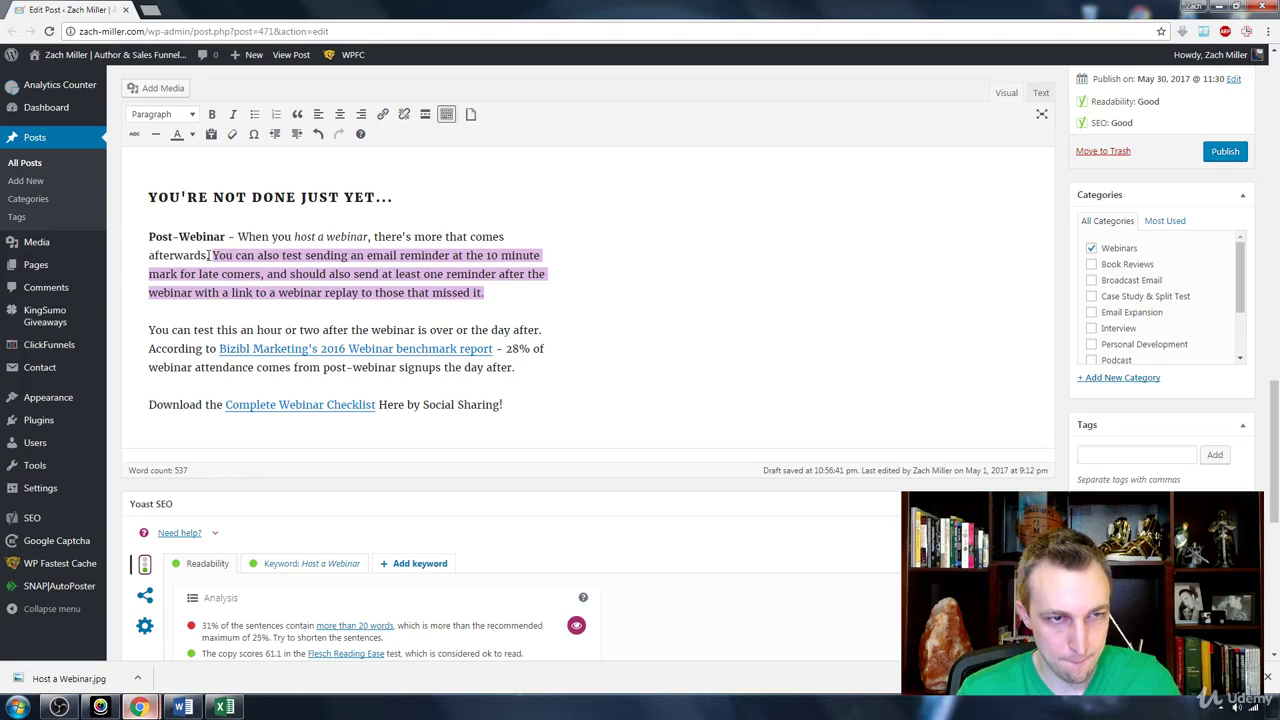
Step: Try to start a new paragraph at "You can also test sending an email reminder" in the Post-Webinar text
click(212, 255)
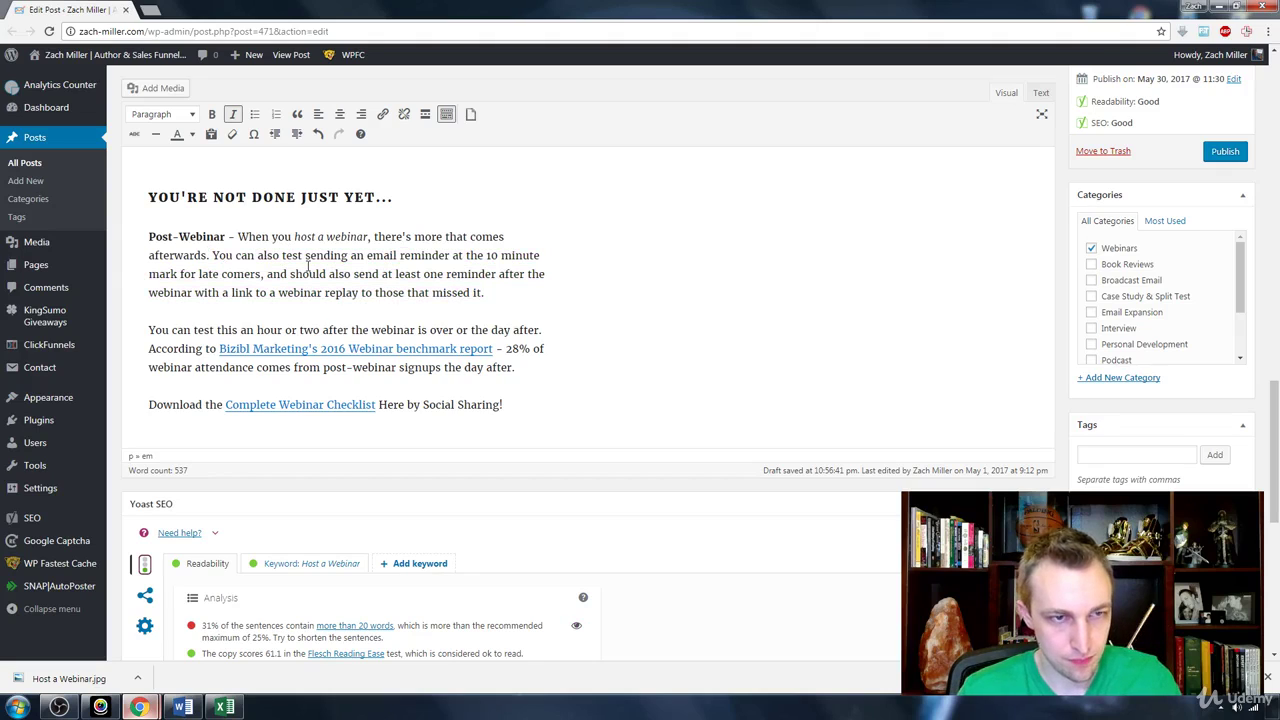
key(Return)
key(BackSpace)
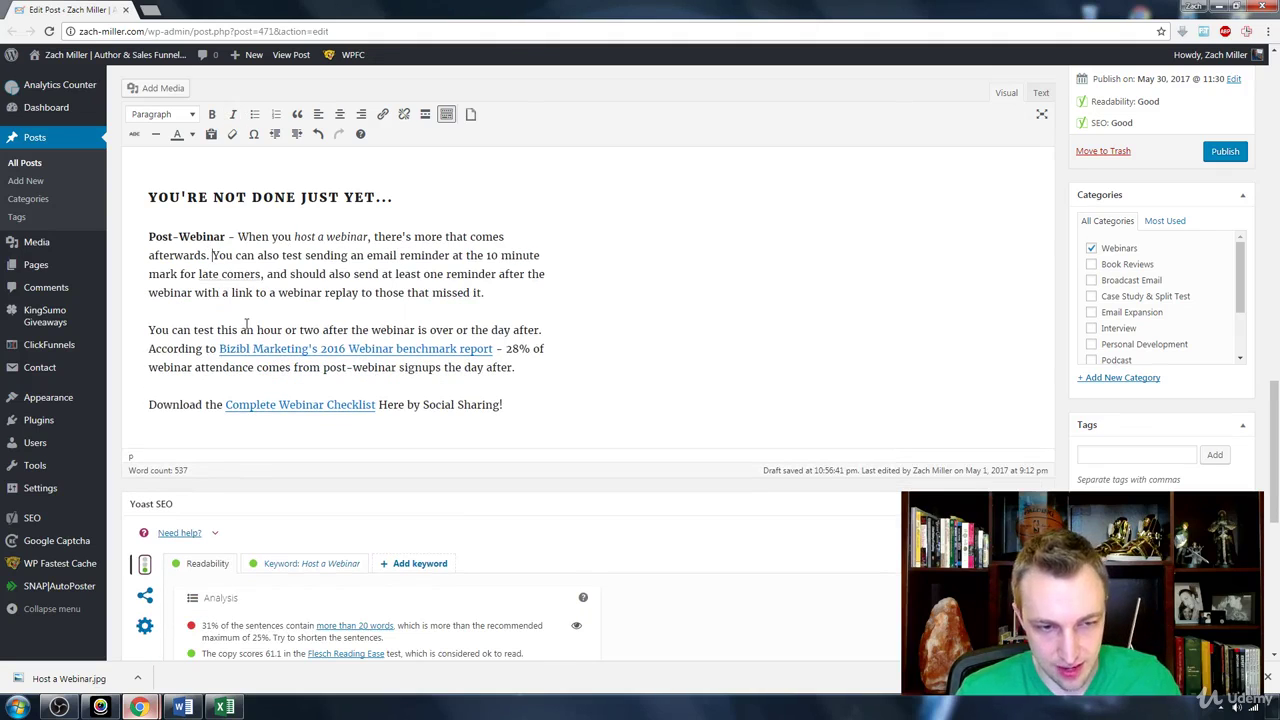
Step: Split the Post-Webinar sentence after "late comers" and begin the new sentence with "Send at least one reminder"
double_click(277, 274)
key(BackSpace)
key(BackSpace)
key(BackSpace)
text(.)
key(ctrl+shift+Right)
key(ctrl+shift+Right)
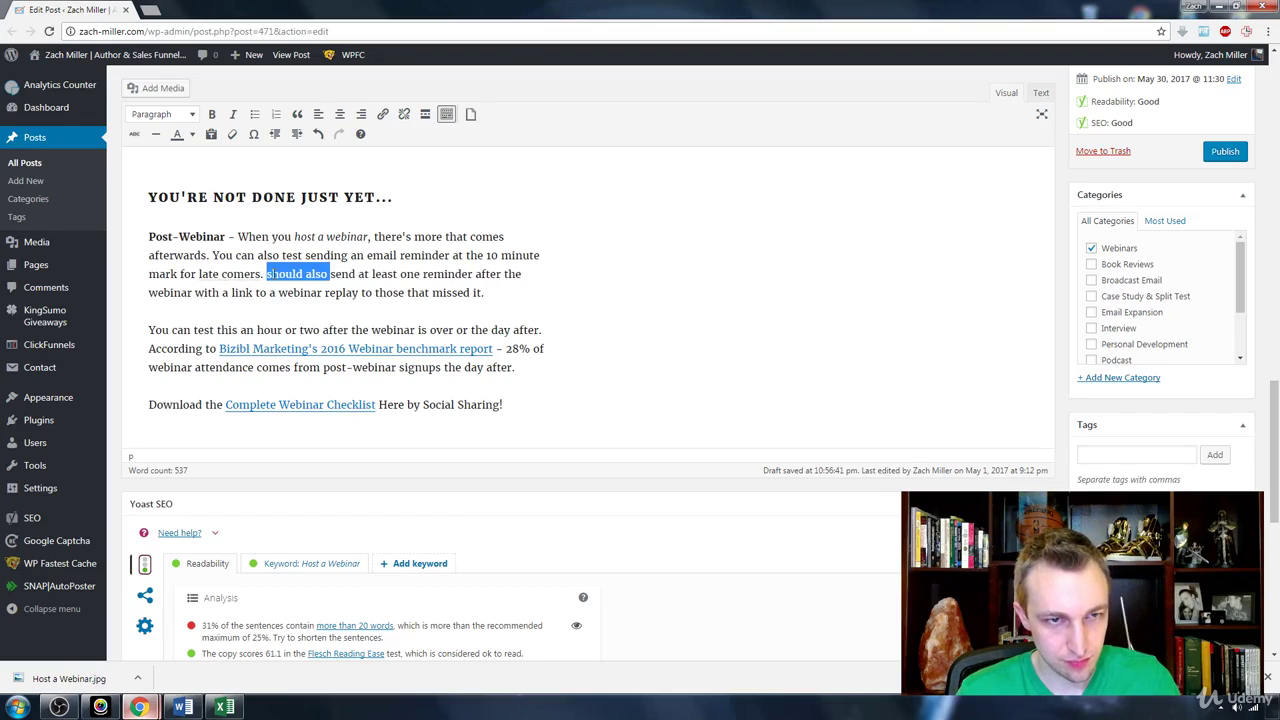
text(S)
key(Delete)
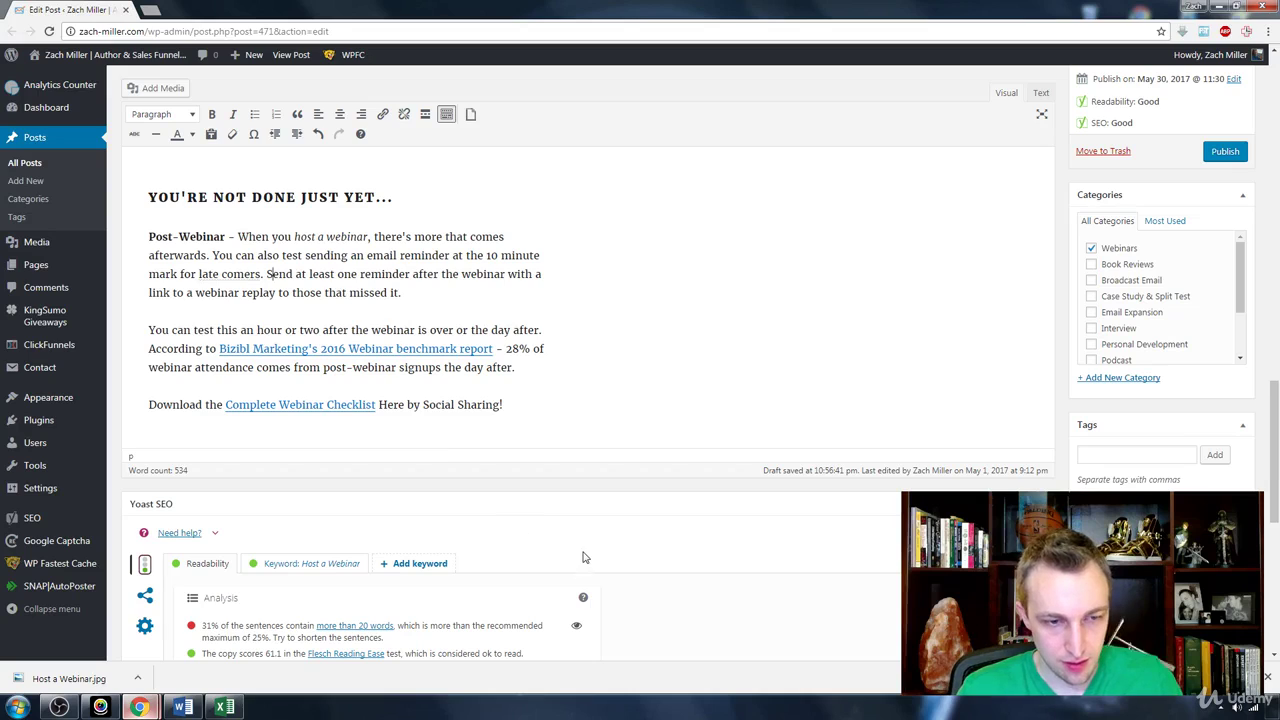
Step: Highlight the sentences with more than 20 words in the post and close the browser's download bar
click(575, 627)
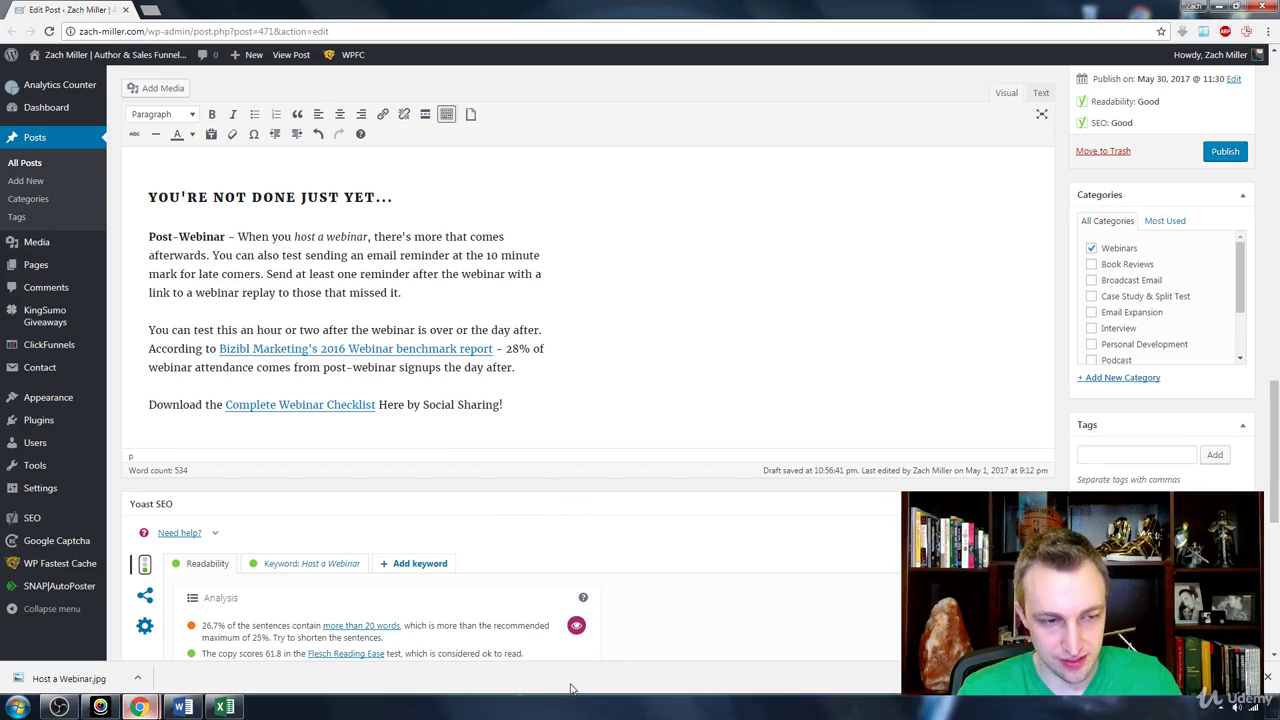
click(1268, 678)
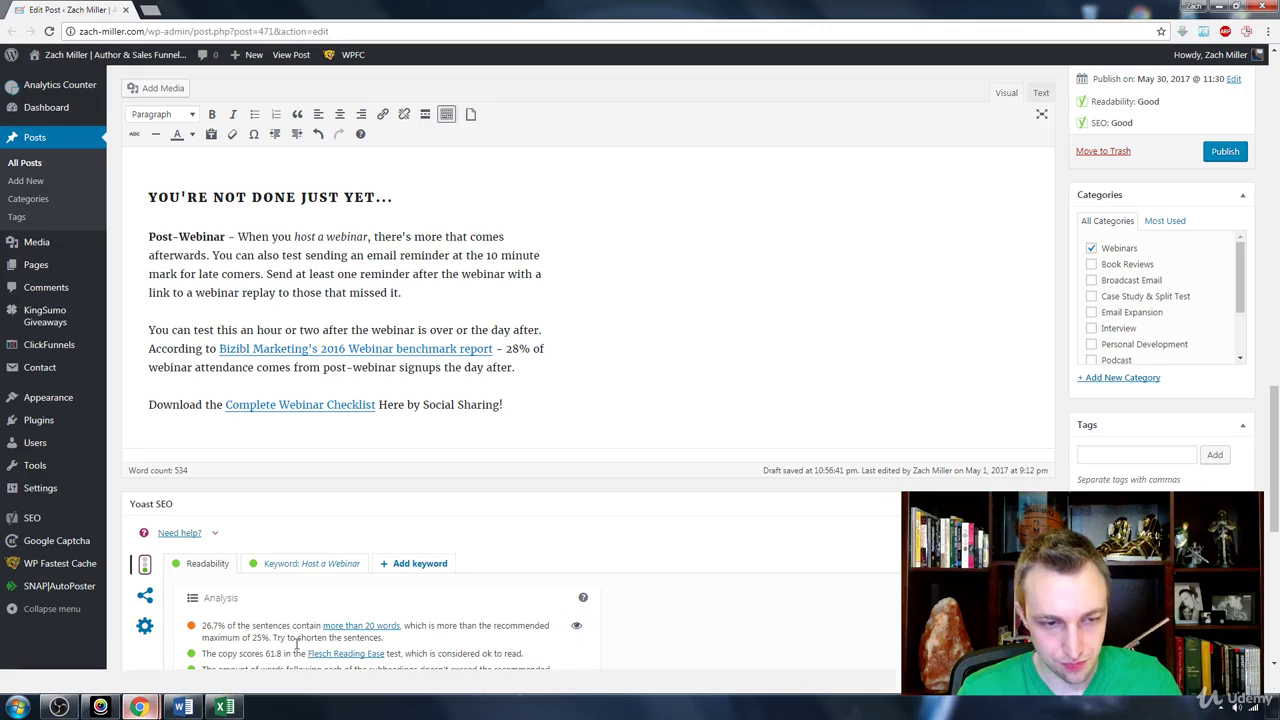
click(576, 626)
scroll(579, 417, up, 5)
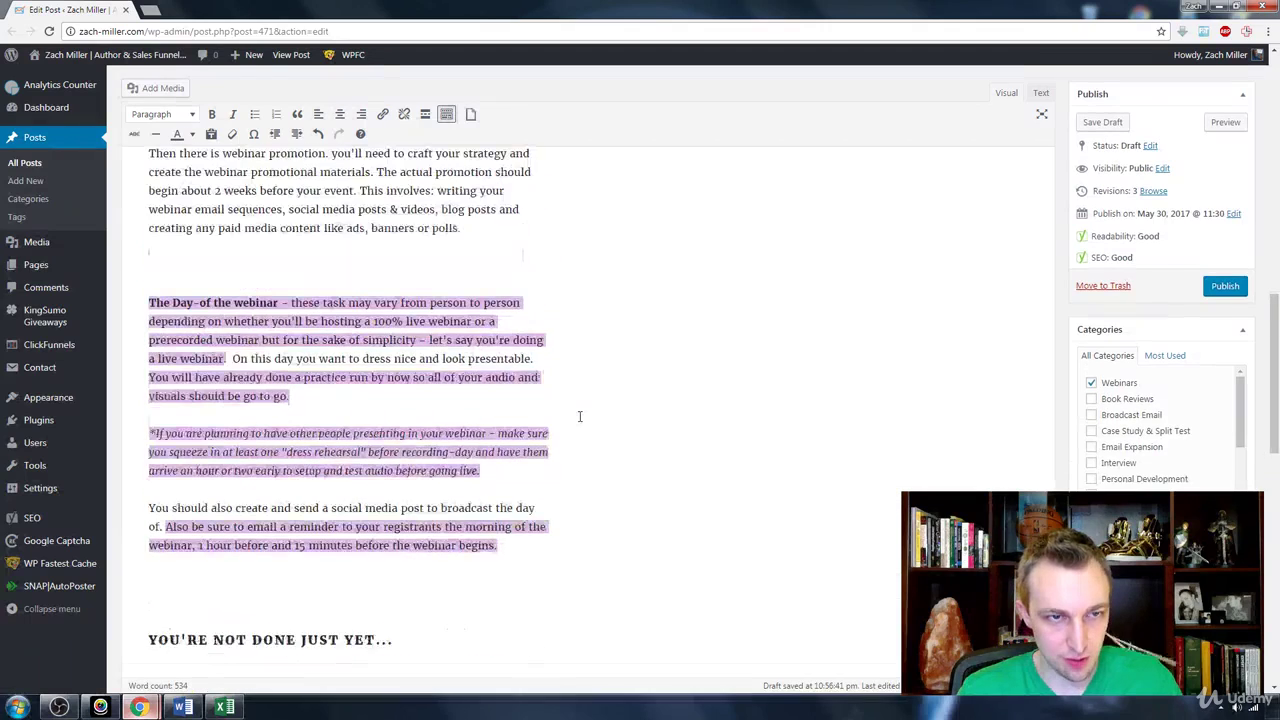
Step: Shorten "Also be sure to email a reminder" to "Also, email a reminder" in the social media post paragraph
double_click(197, 551)
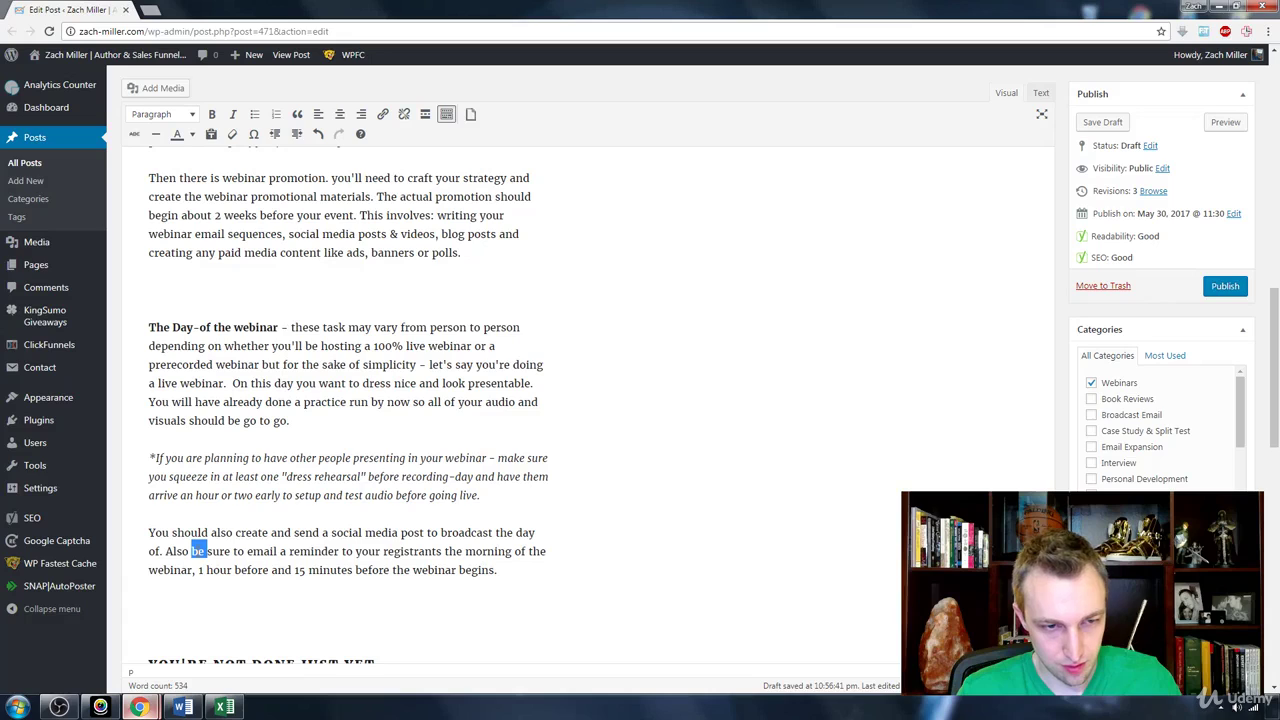
drag(197, 551, 240, 555)
key(BackSpace)
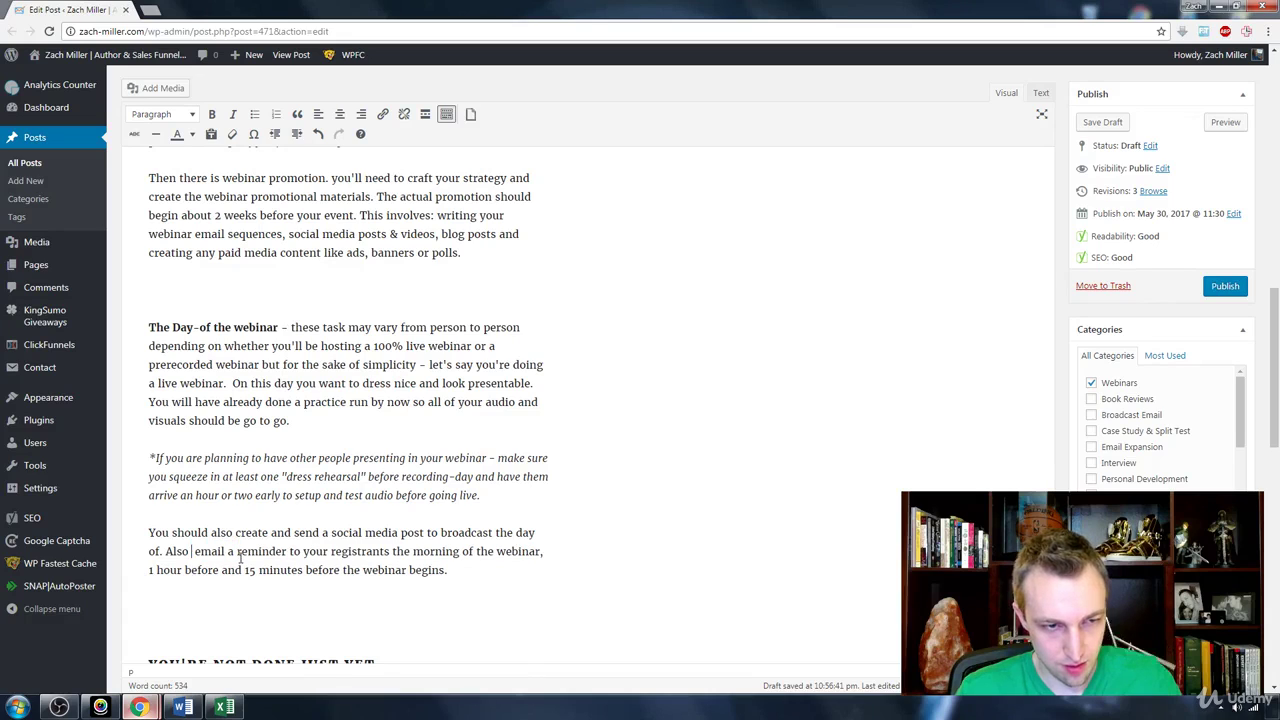
key(Left)
text(,)
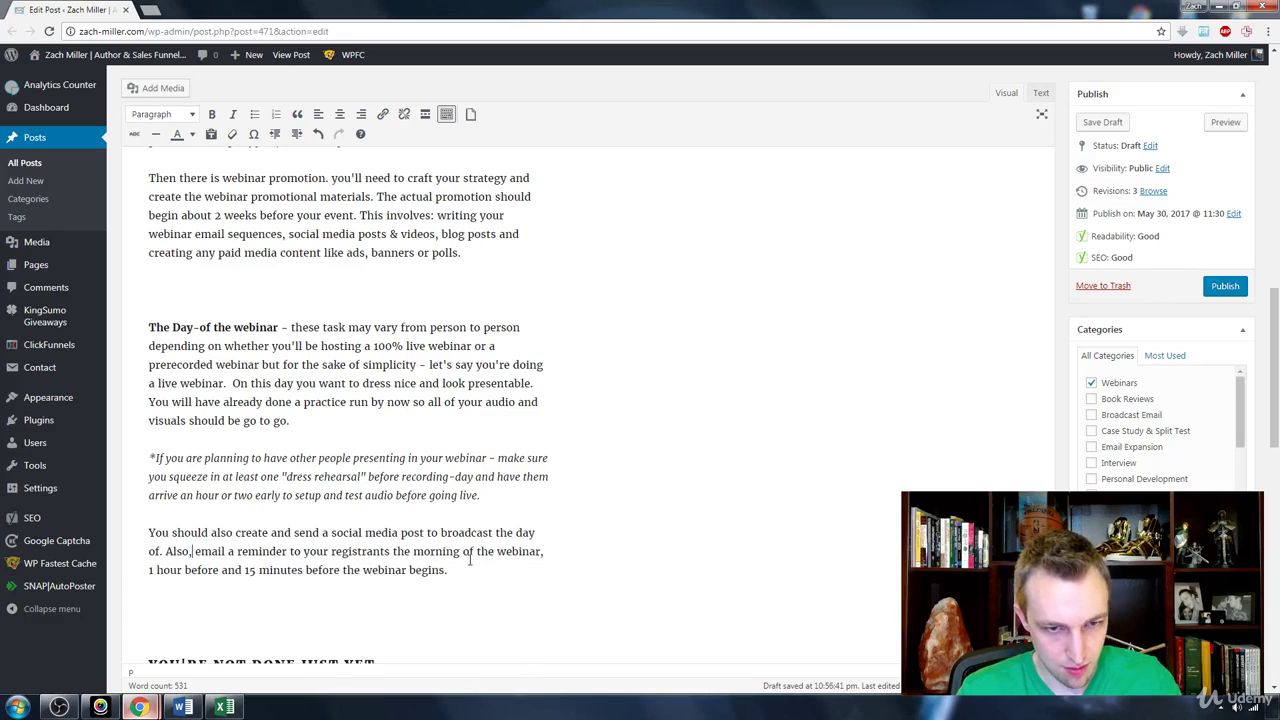
Step: End the email reminder sentence after "the morning of the webinar" and begin the new sentence with "Usually 1 hour before"
key(End)
key(BackSpace)
text(. Usually)
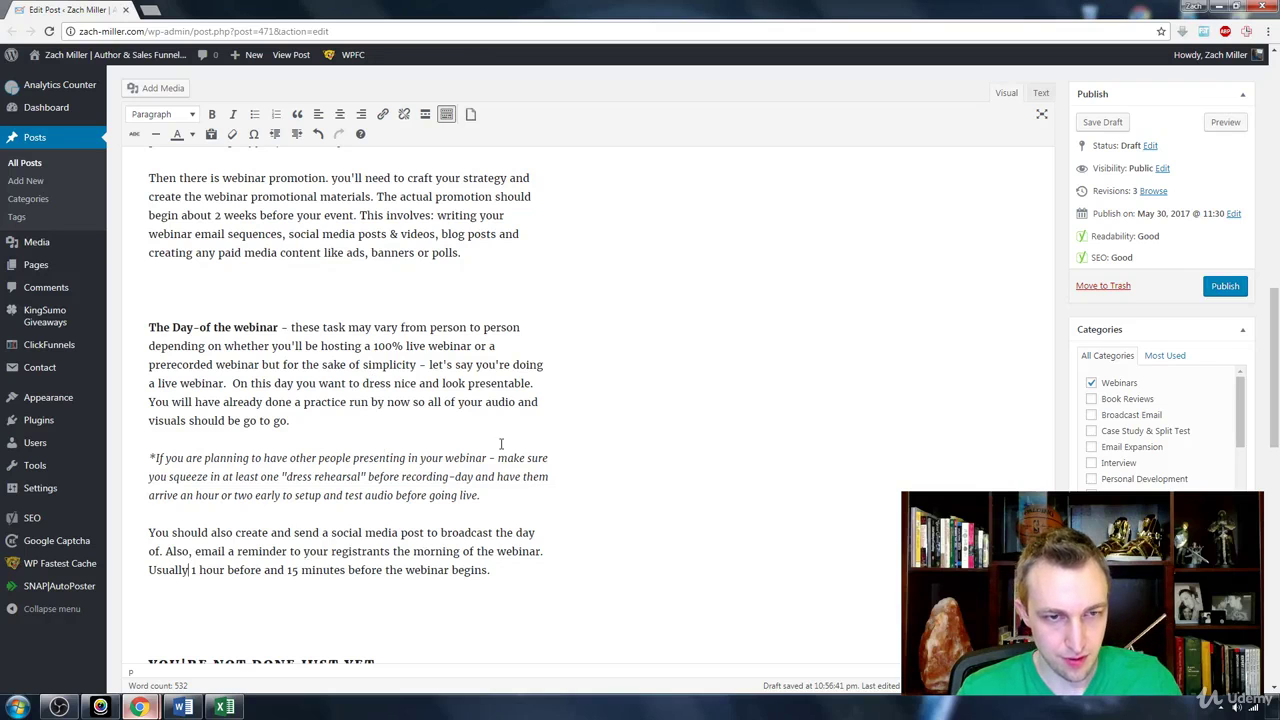
Step: Recheck the readability analysis and locate the remaining highlighted sentences of more than 20 words
scroll(488, 434, down, 10)
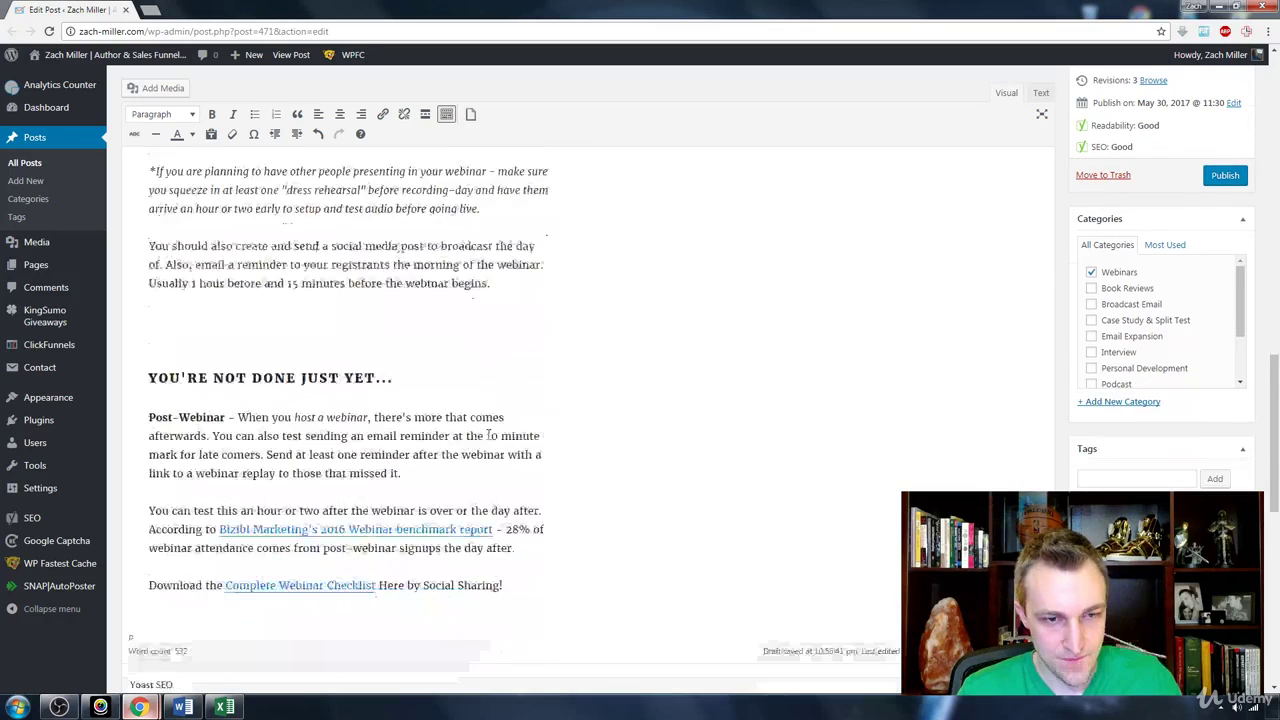
scroll(752, 548, up, 1)
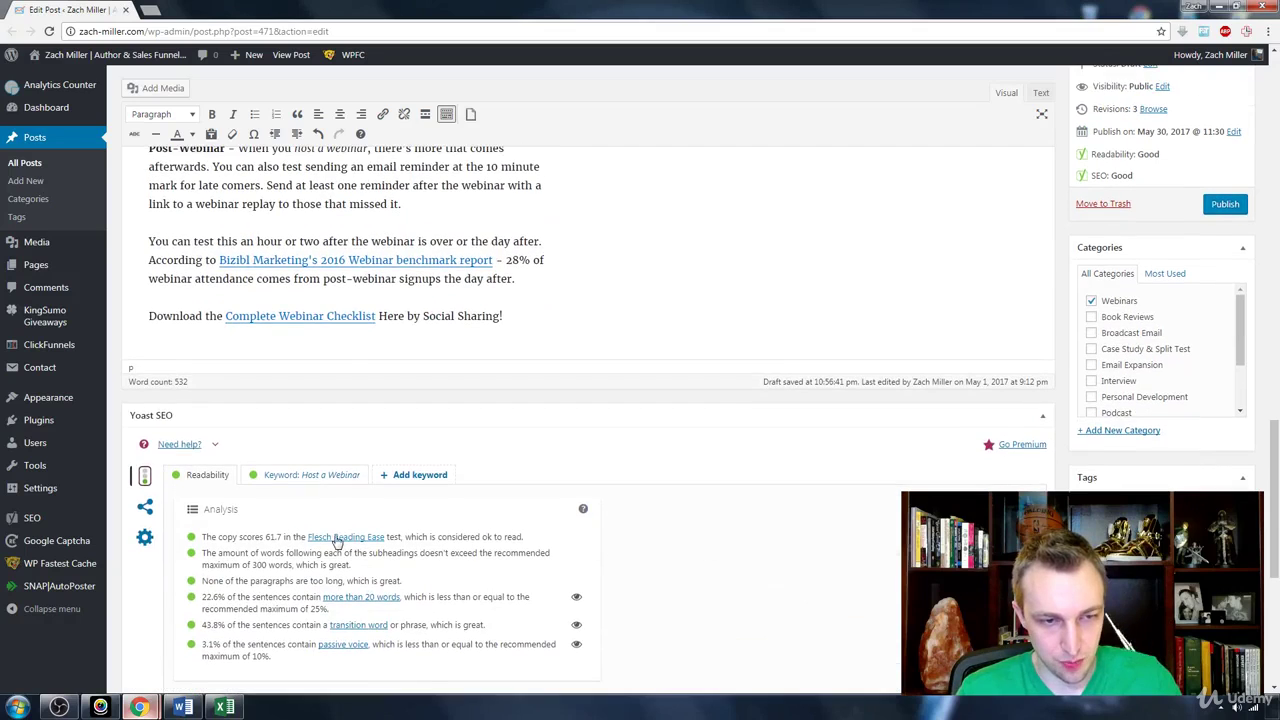
click(577, 598)
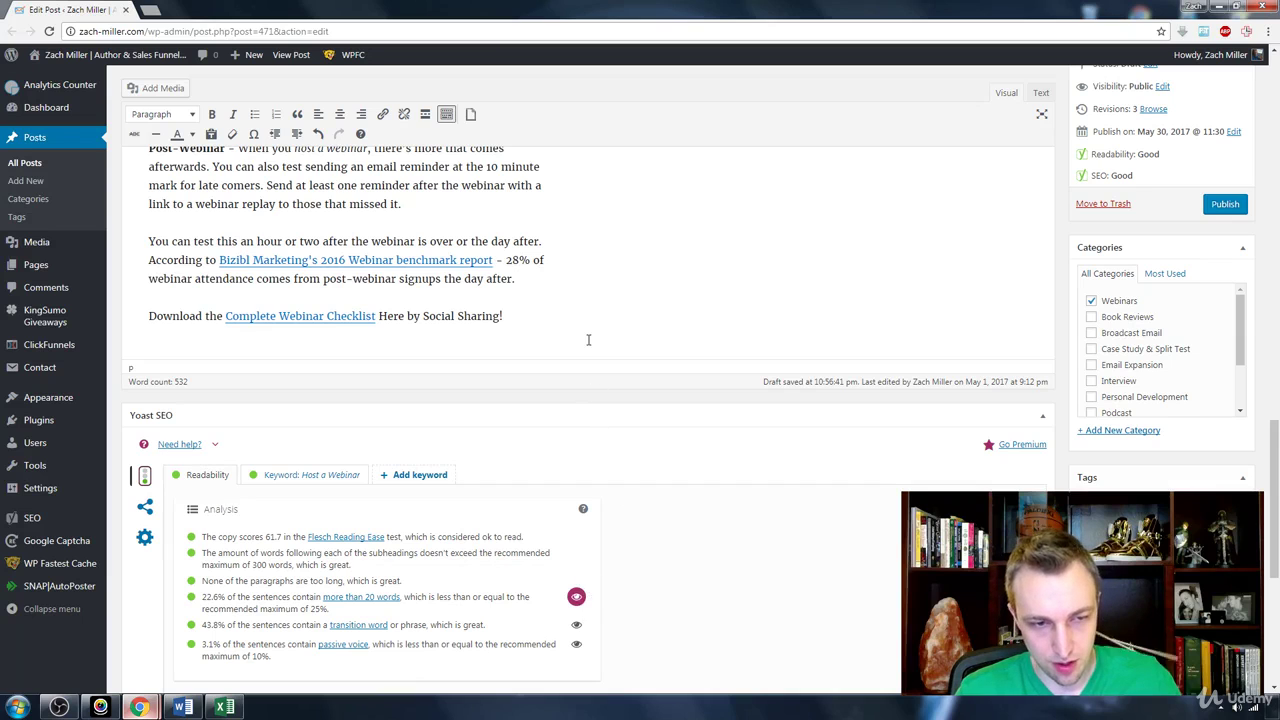
scroll(593, 324, up, 5)
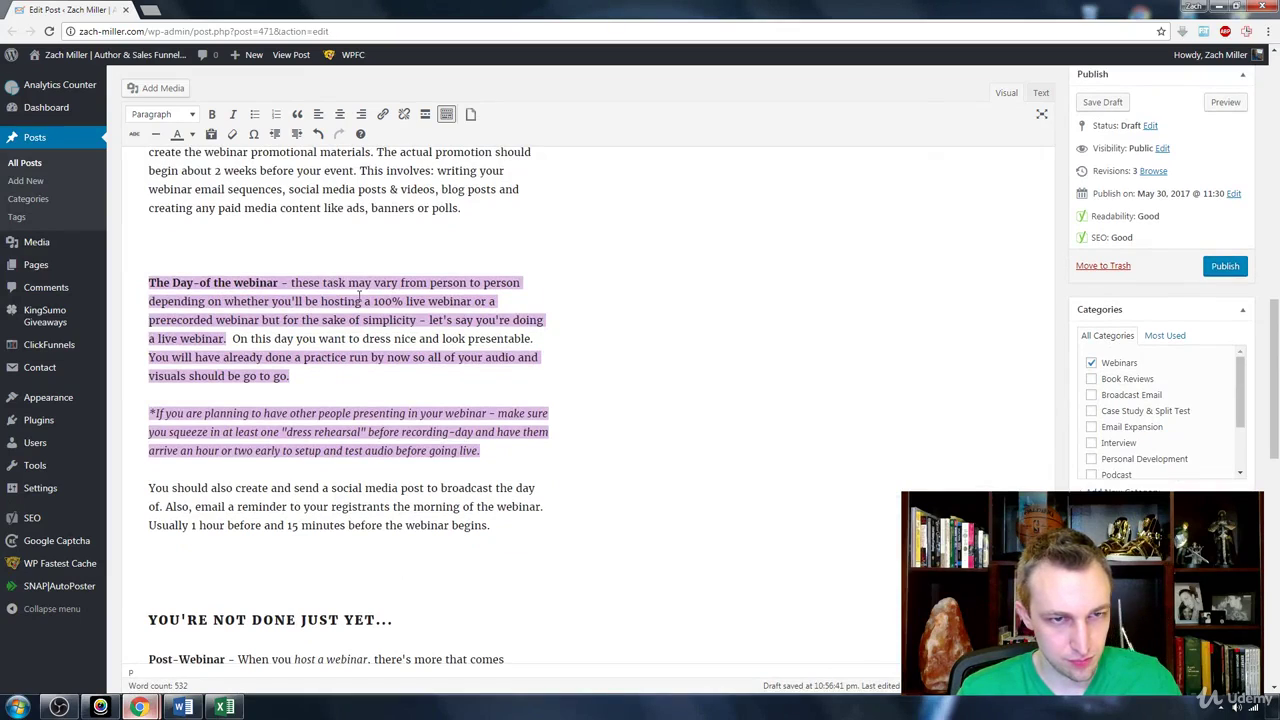
Step: Find "but for" in the Day-of the webinar paragraph and split the sentence there, starting the new one with "But for the sake of simplicity"
click(343, 367)
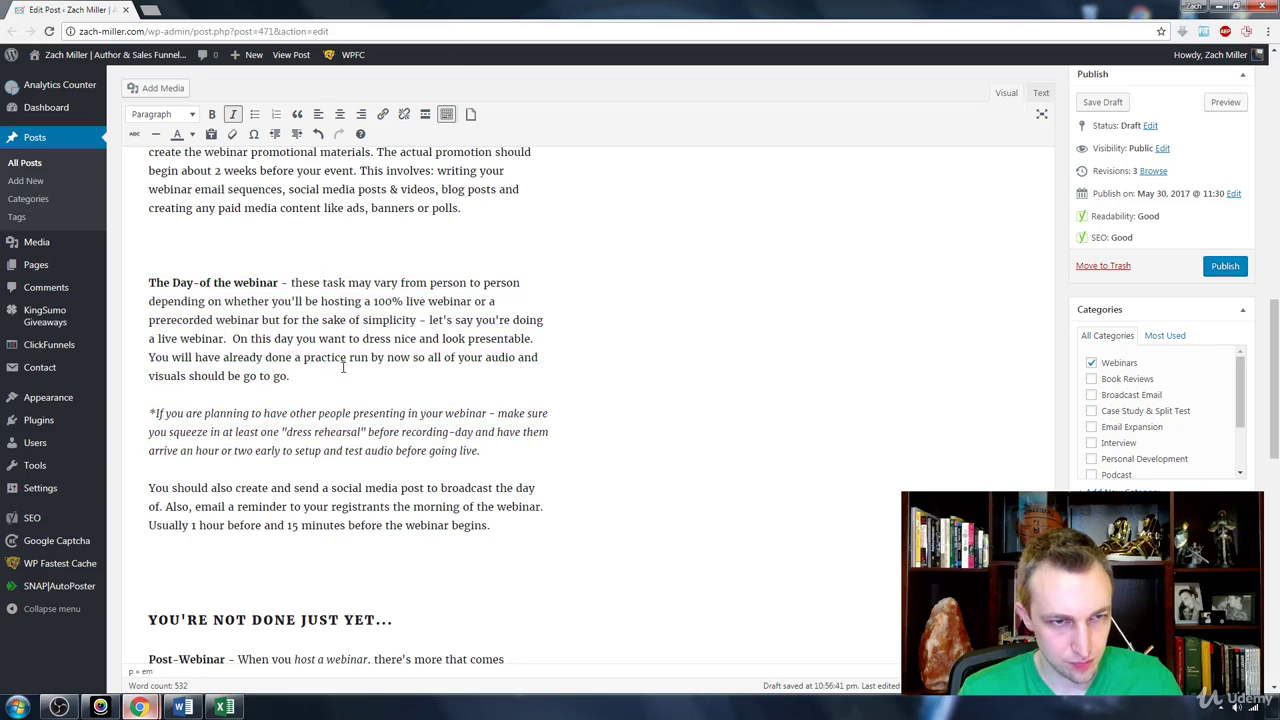
key(ctrl+Home)
scroll(324, 299, down, 2)
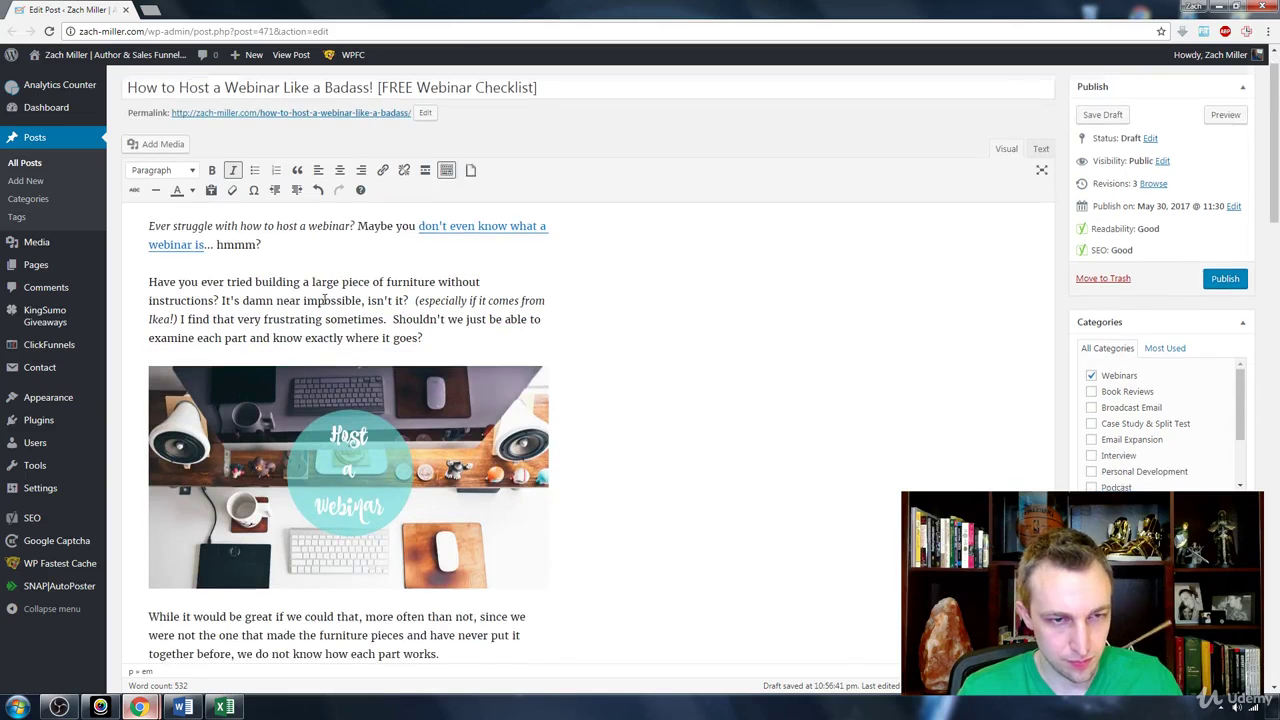
key(ctrl+f)
text(but for)
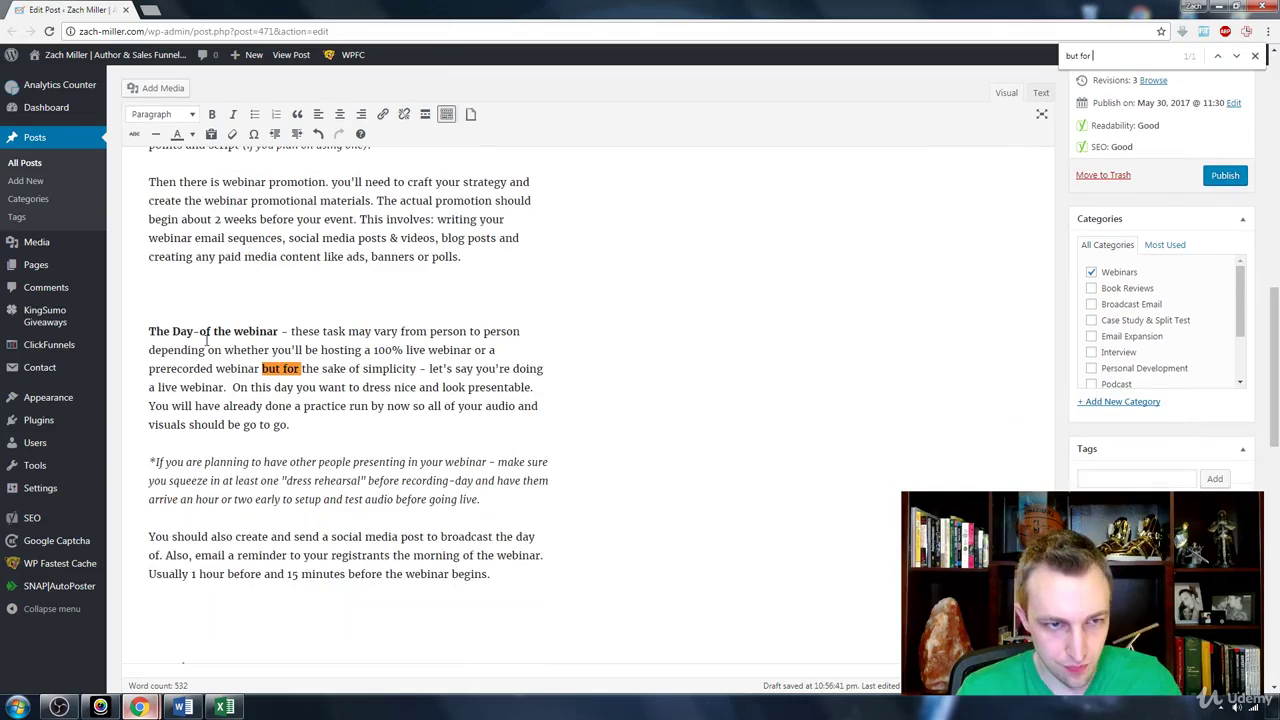
click(259, 368)
text(,)
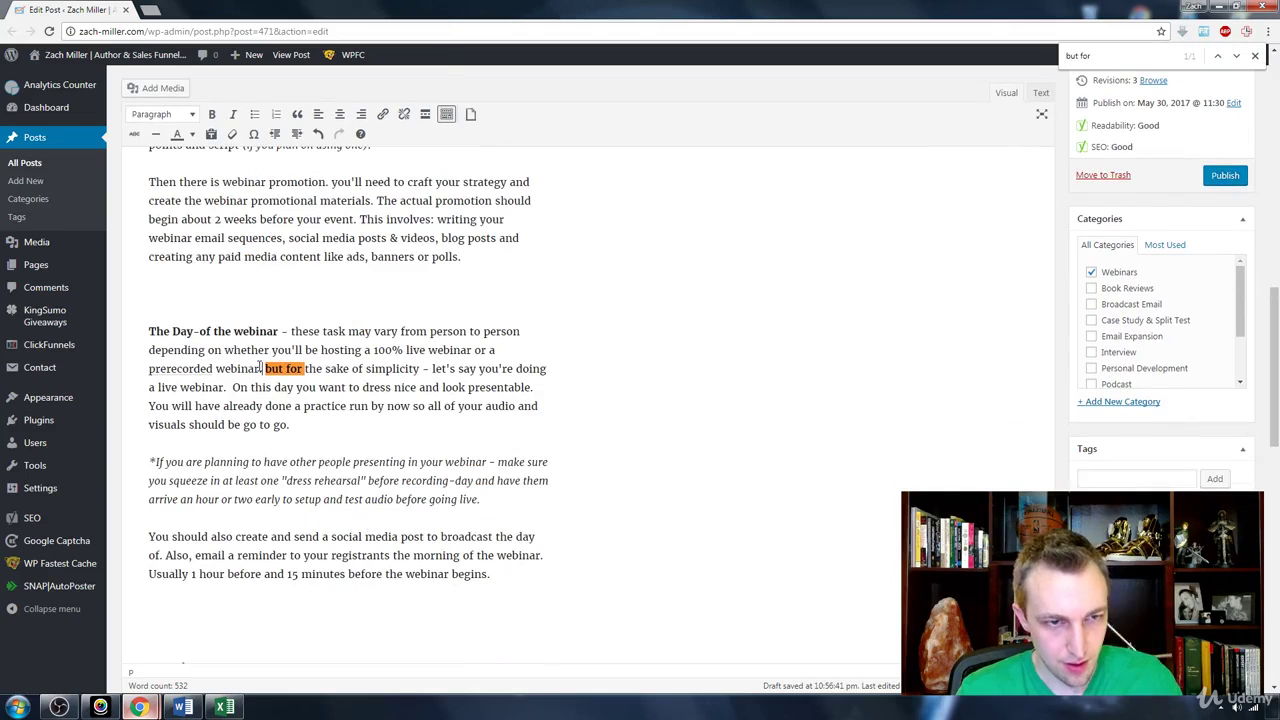
key(BackSpace)
text(.)
key(Right)
key(Delete)
text(B)
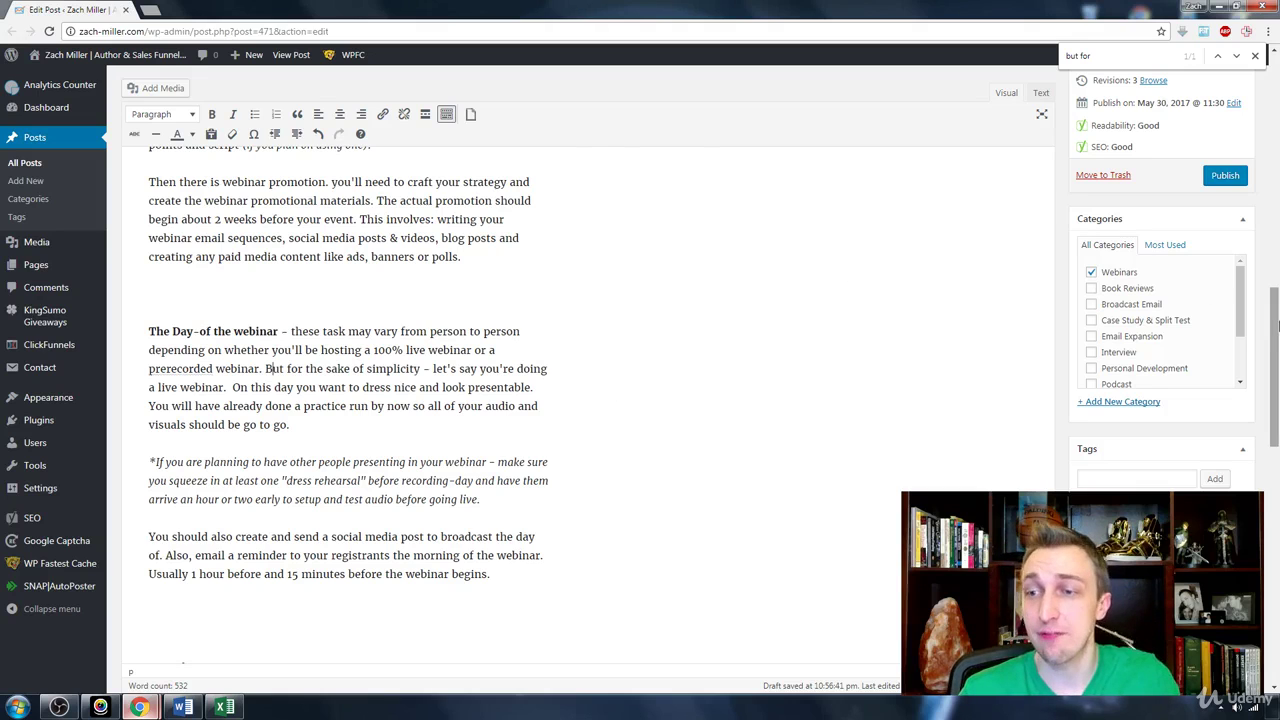
Step: Review the post from the intro through the heading and webinar phases down to the Yoast readability analysis
drag(1275, 330, 1268, 140)
scroll(276, 306, down, 2)
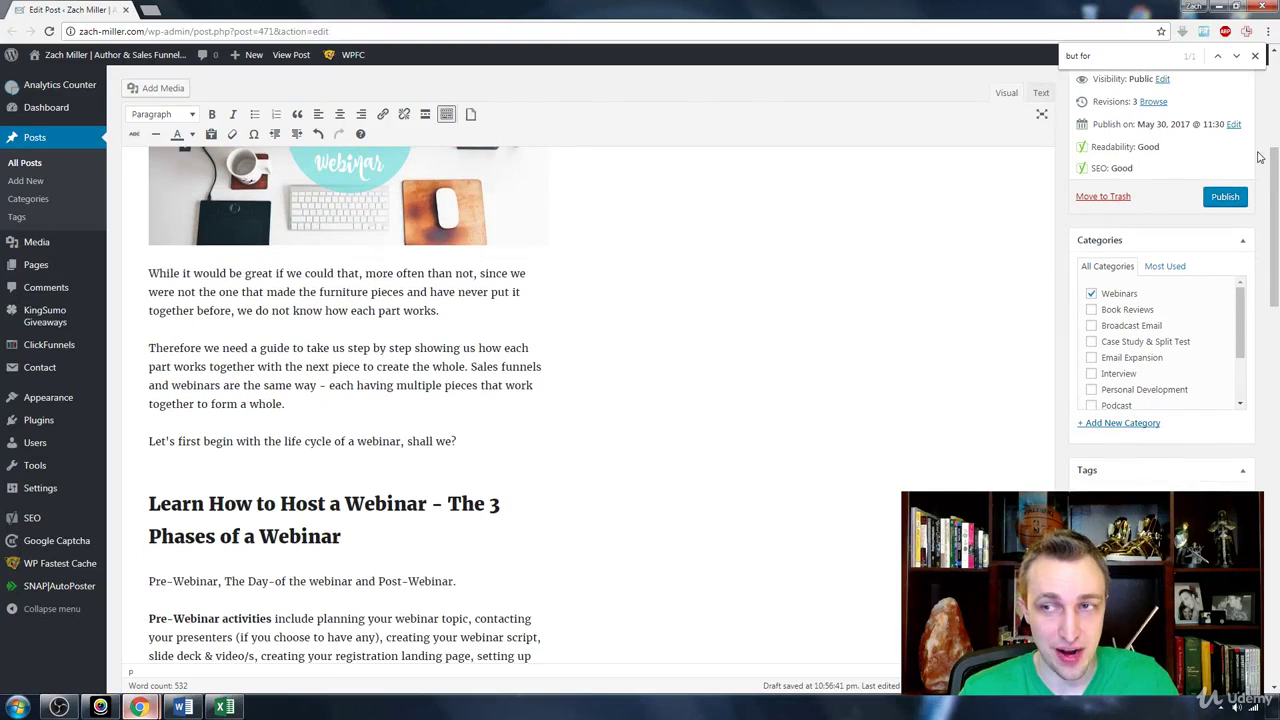
drag(1272, 165, 1270, 207)
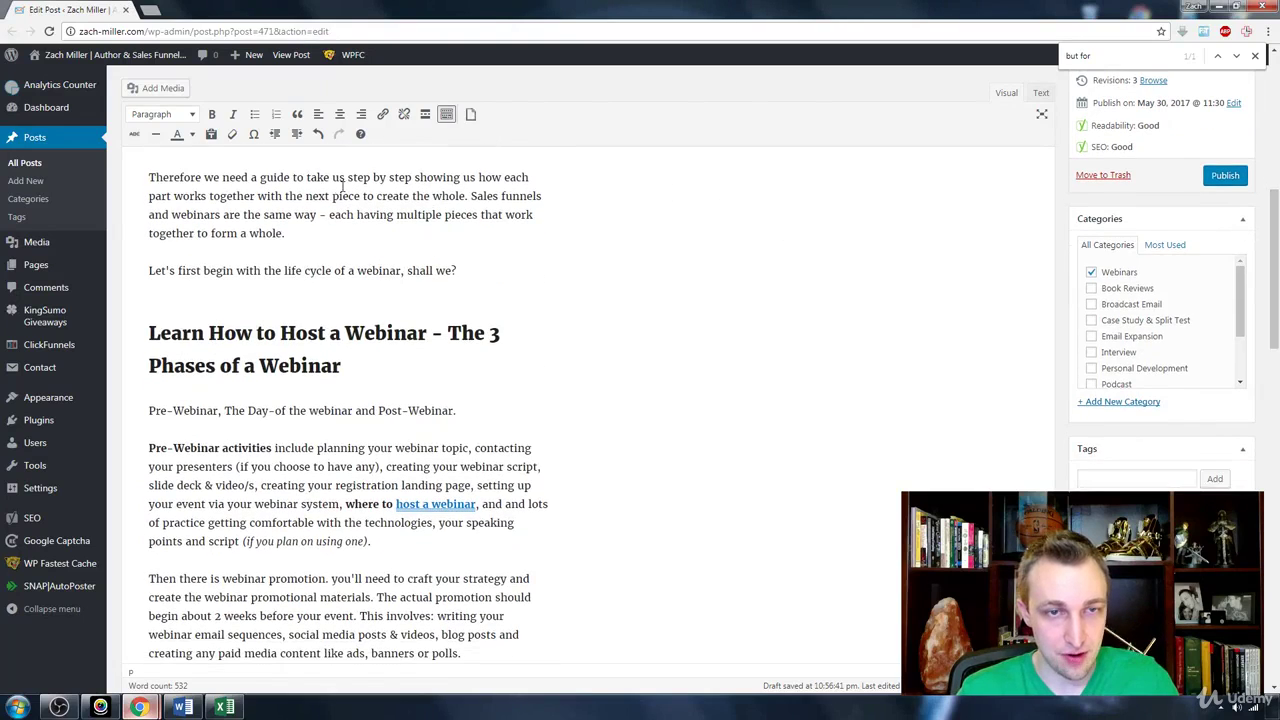
triple_click(183, 335)
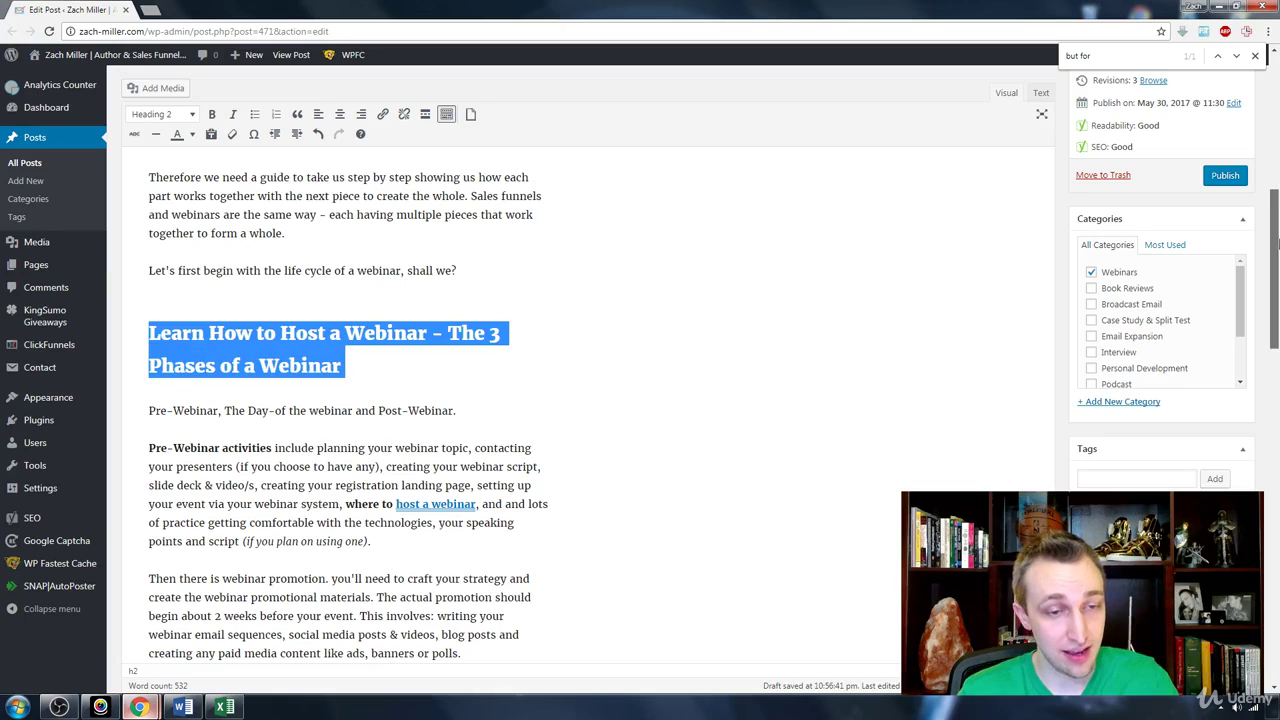
drag(1274, 180, 1275, 306)
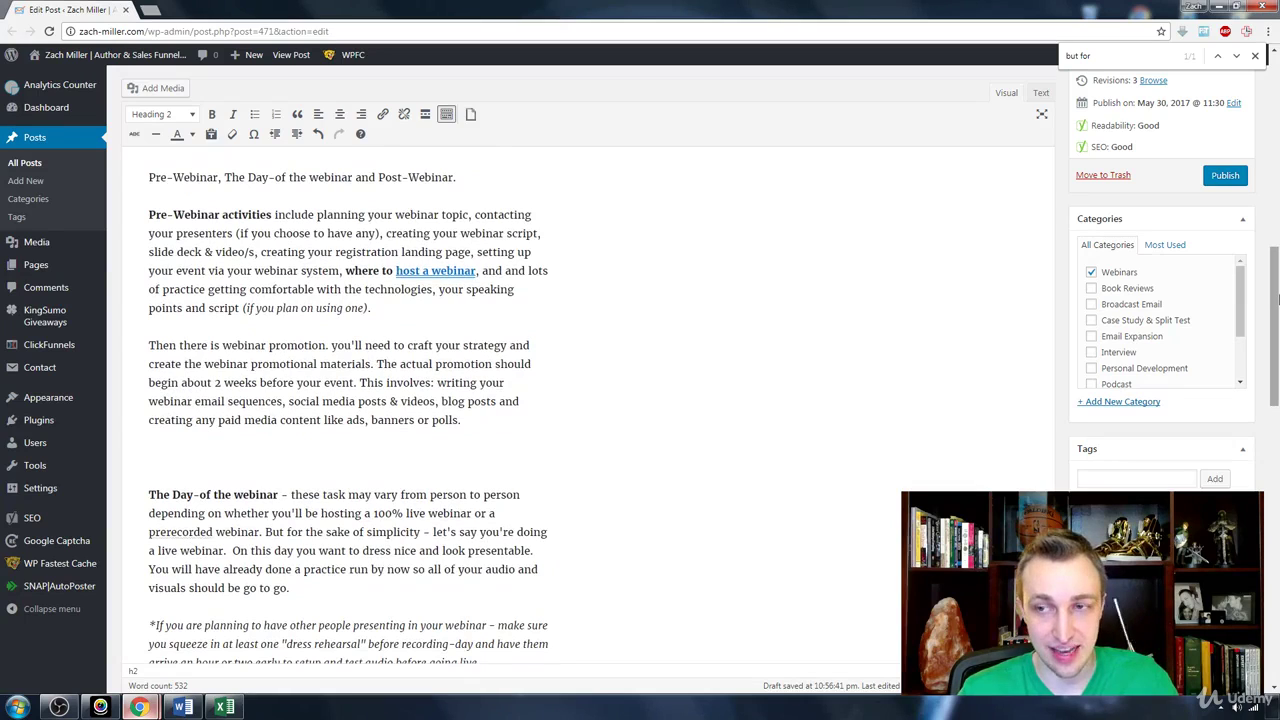
drag(1277, 298, 1277, 328)
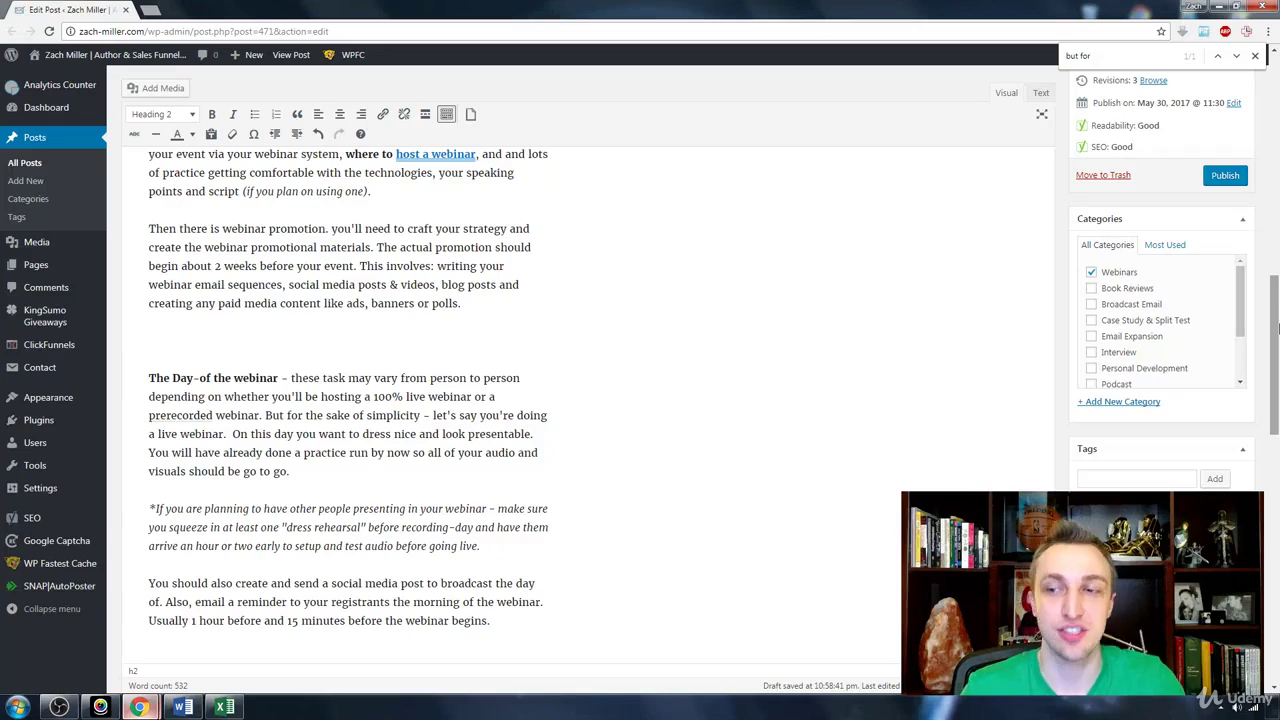
drag(1278, 328, 1278, 487)
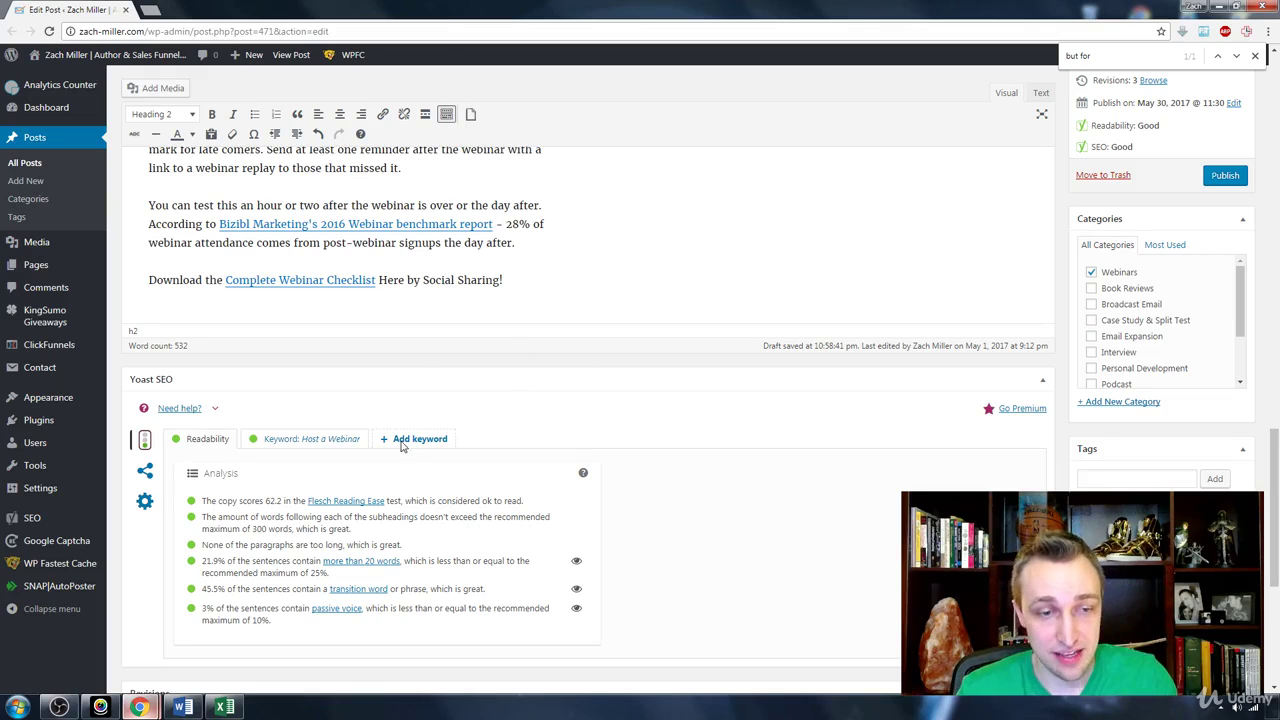
Step: Publish the webinar post
click(1225, 175)
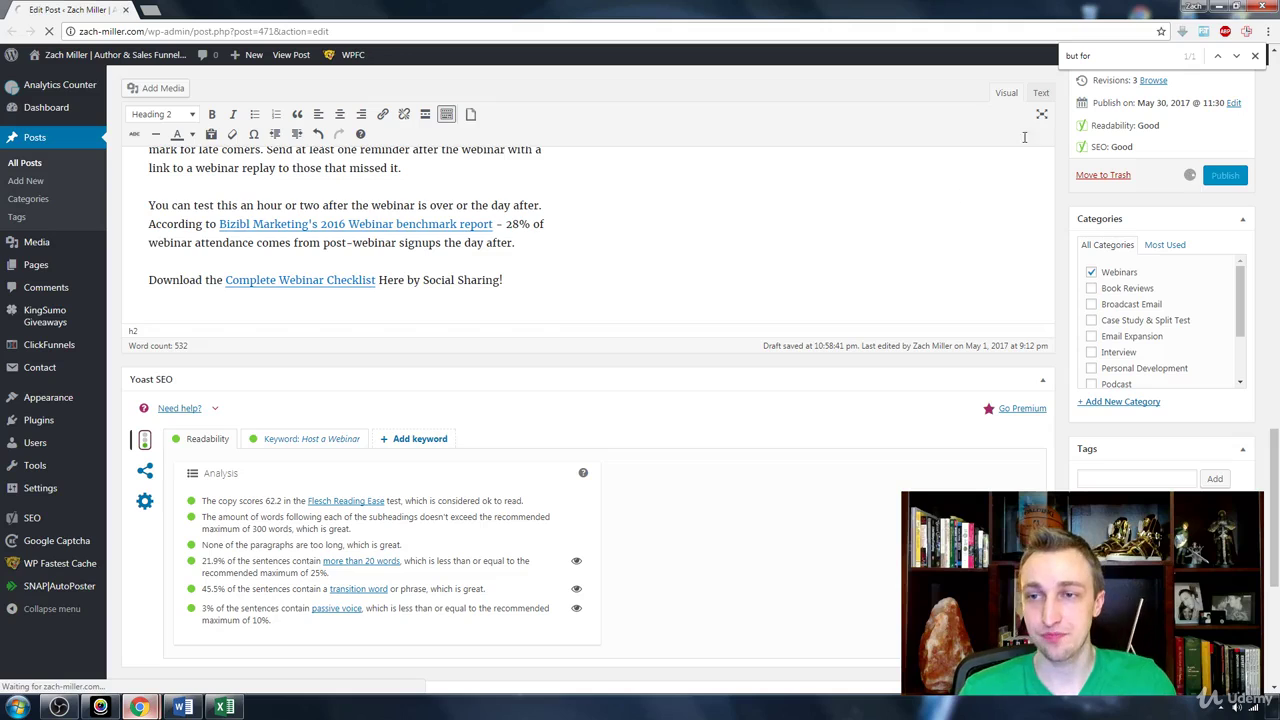
drag(1092, 125, 1133, 147)
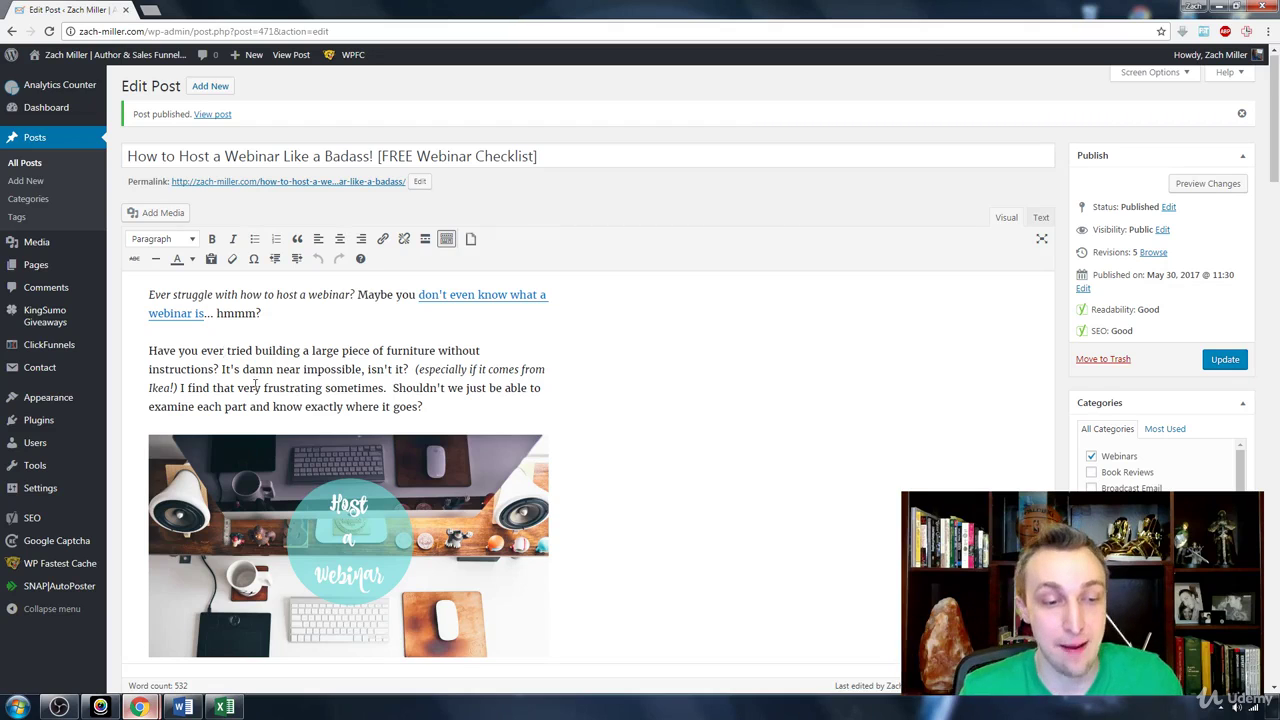
Step: Switch to the Optimization Guide document in Word, review the "How to Optimize Website" checklist including the article length item, and return to the post
click(182, 707)
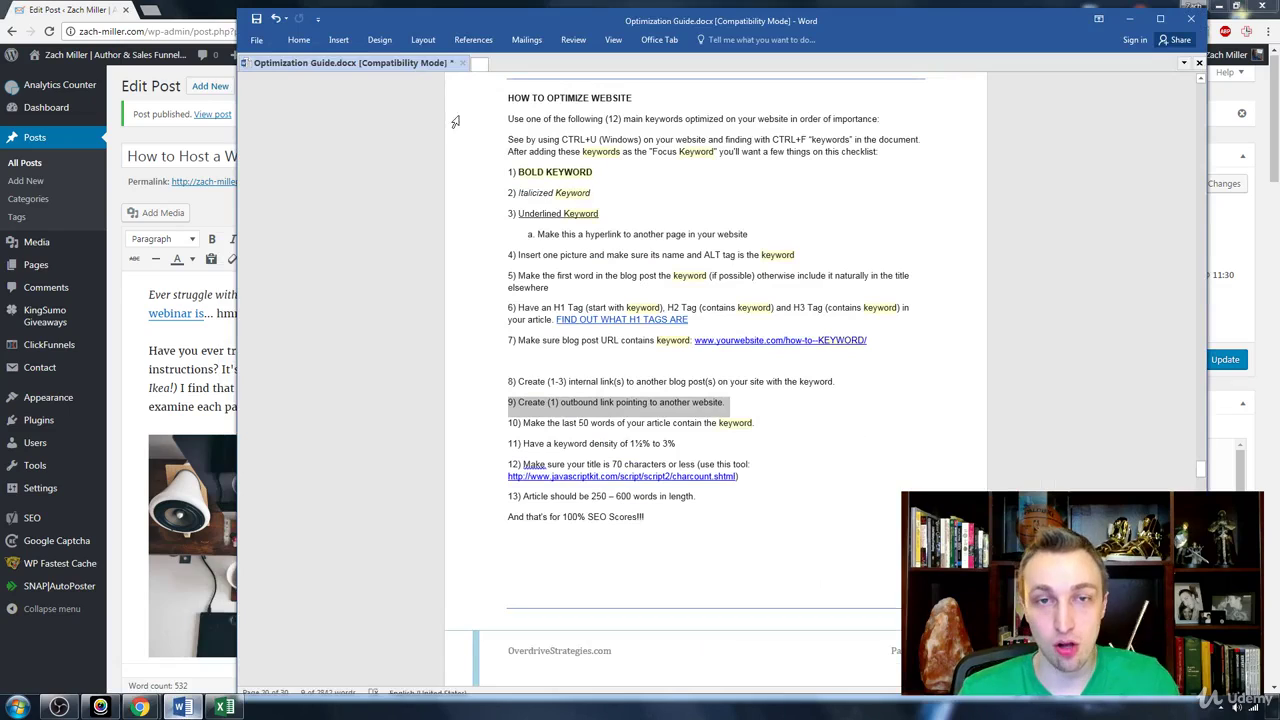
click(711, 434)
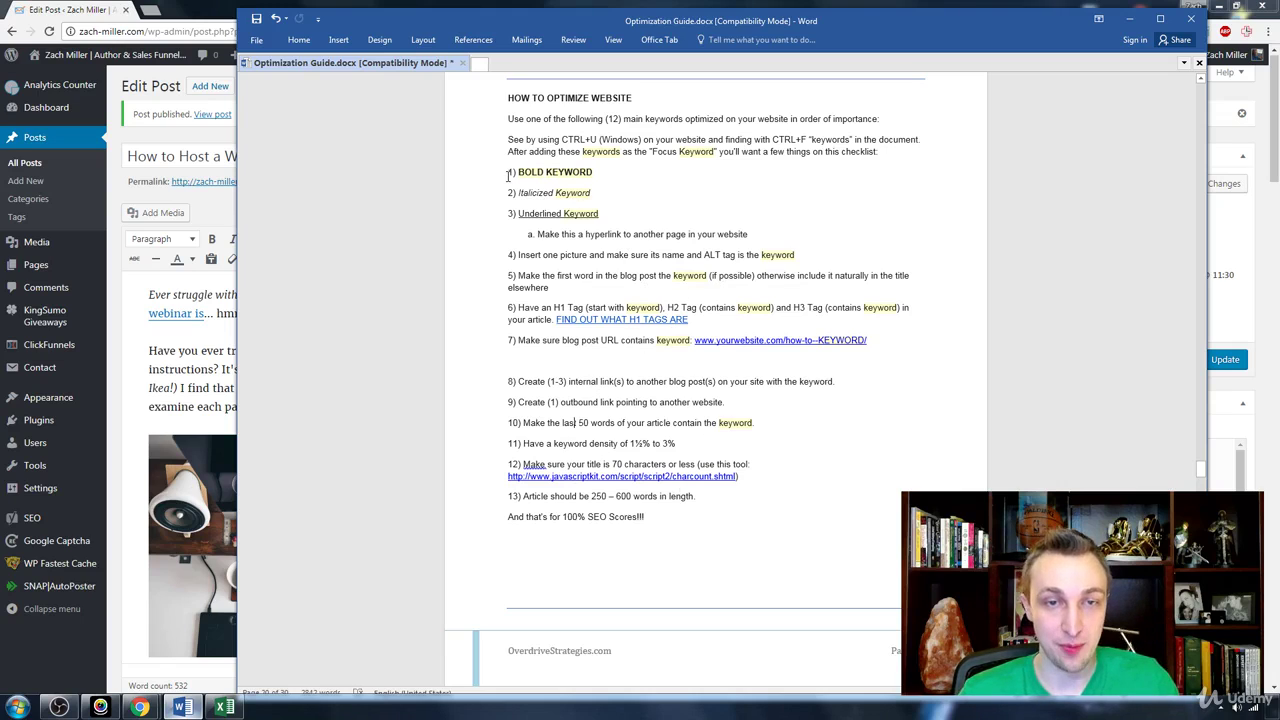
drag(508, 174, 740, 500)
click(740, 503)
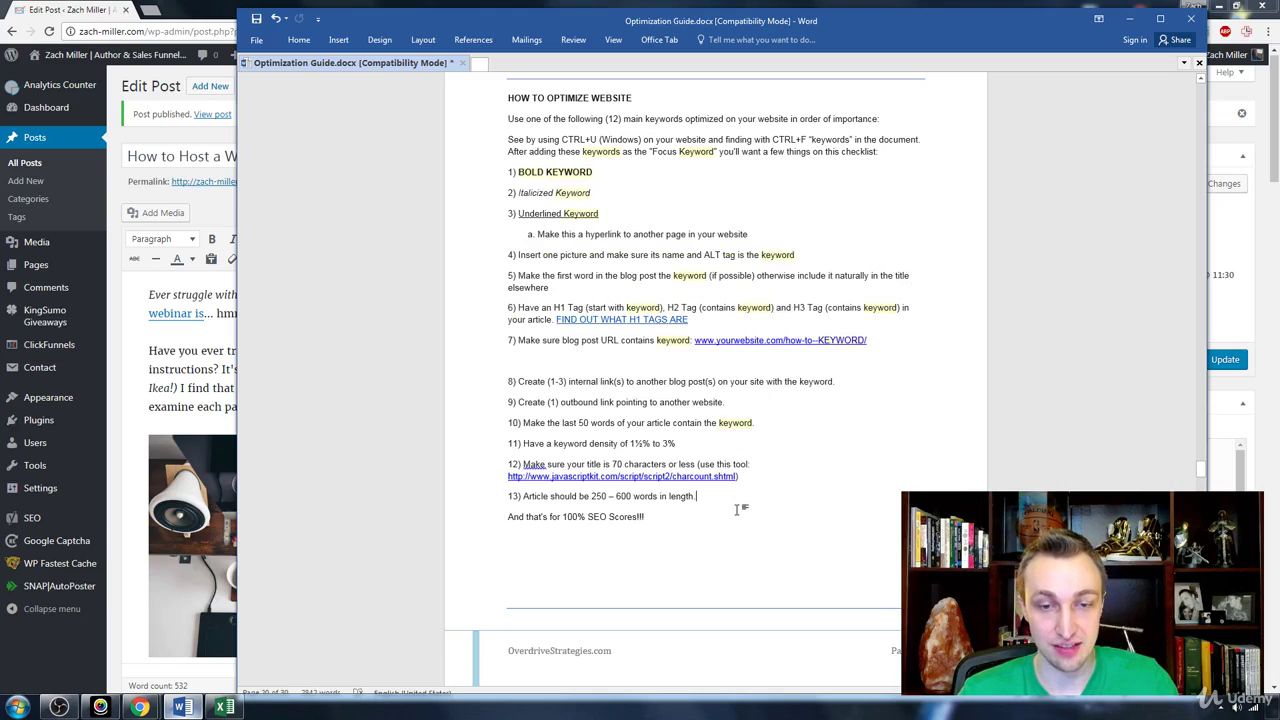
double_click(624, 496)
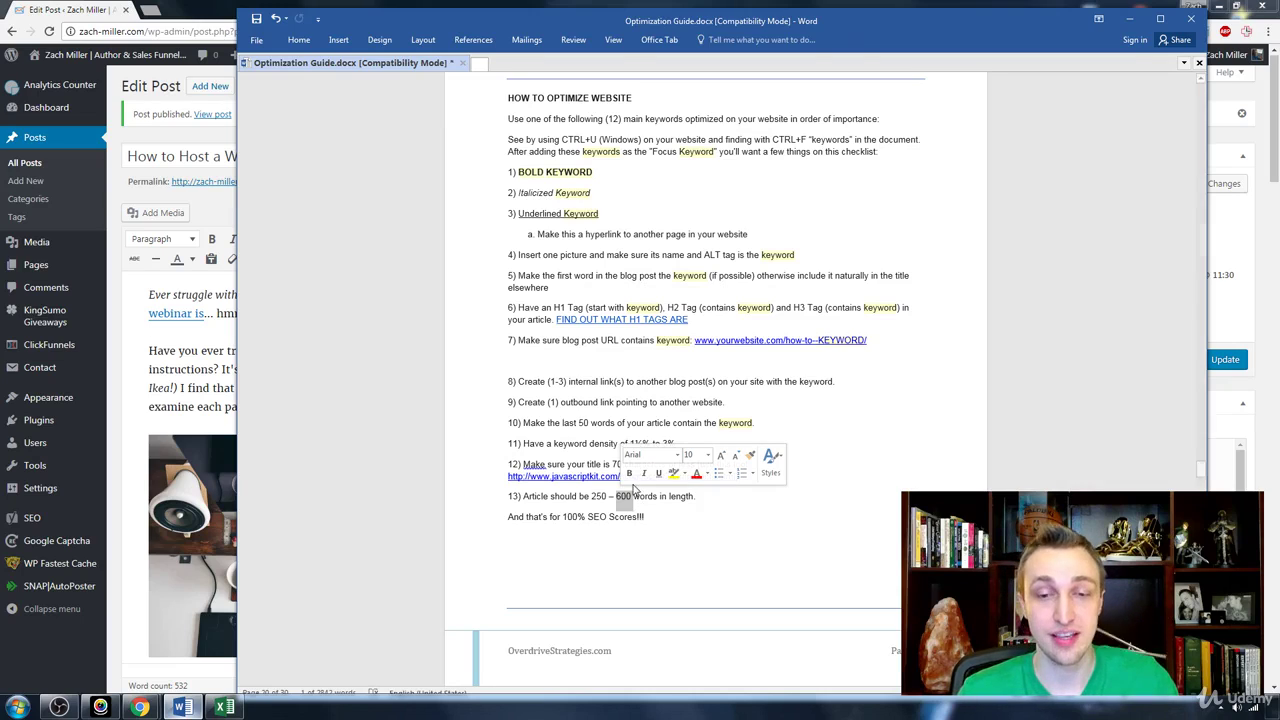
click(532, 462)
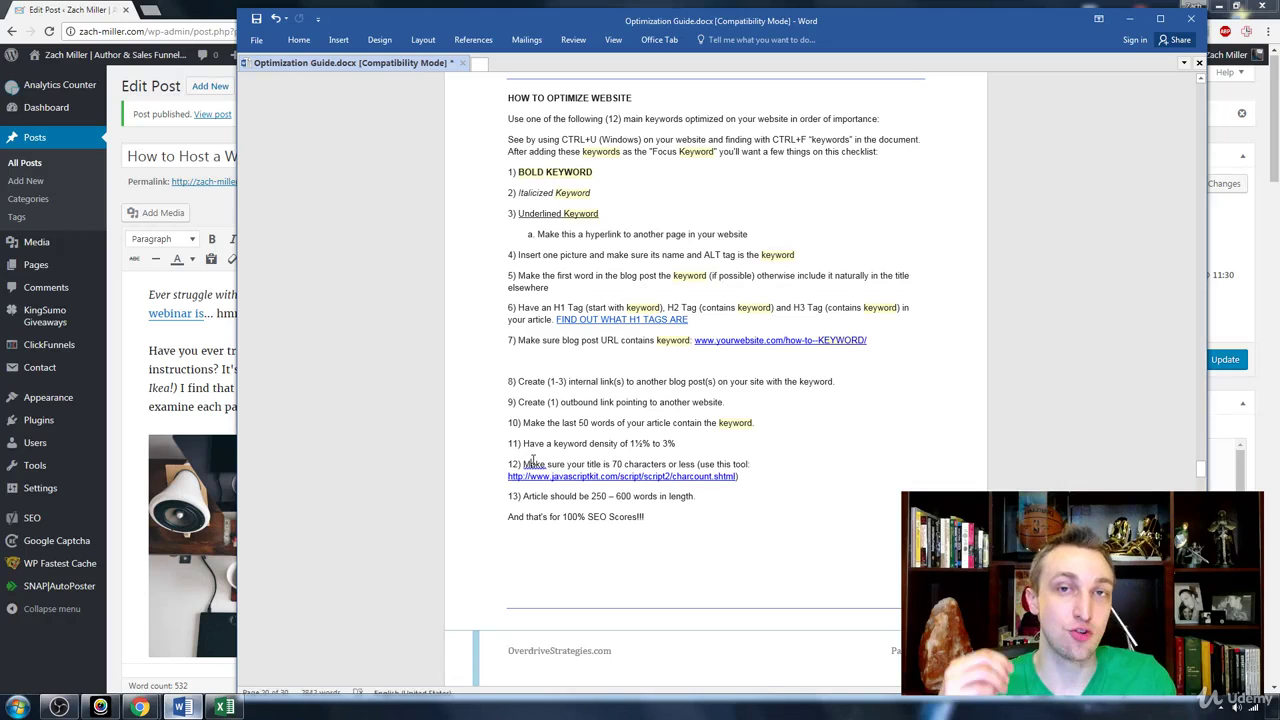
scroll(580, 420, down, 3)
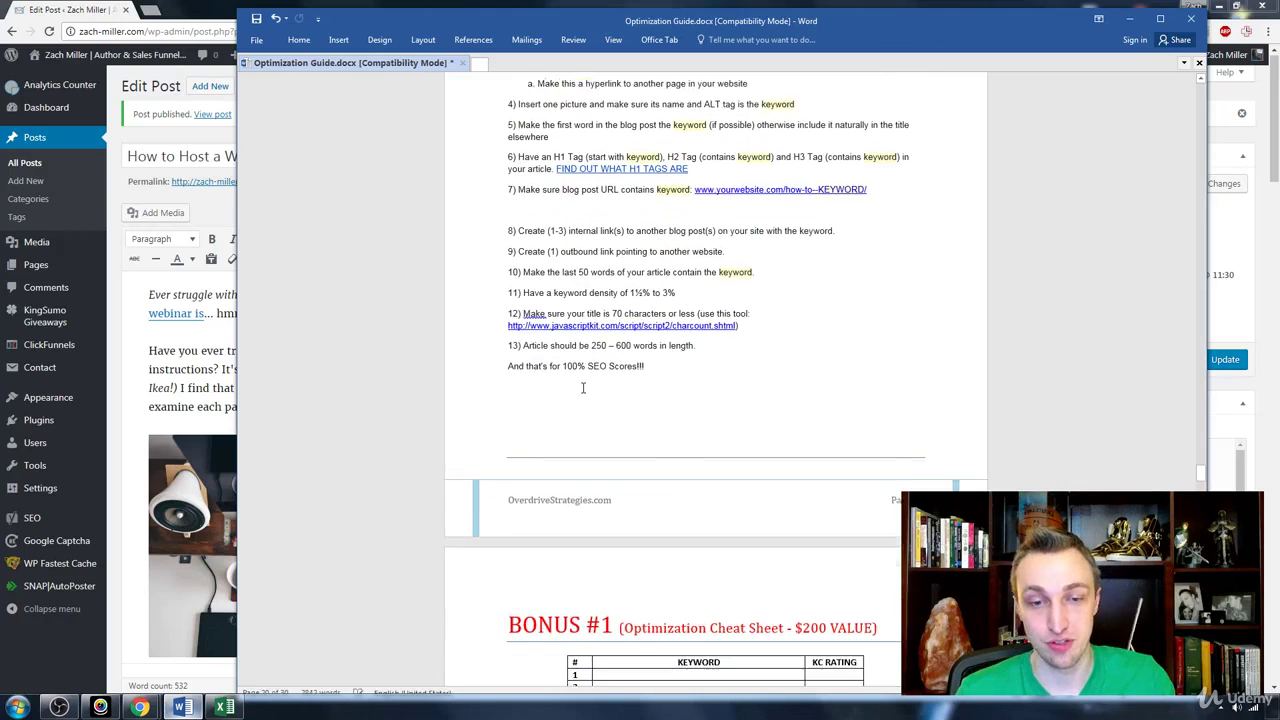
scroll(583, 388, up, 2)
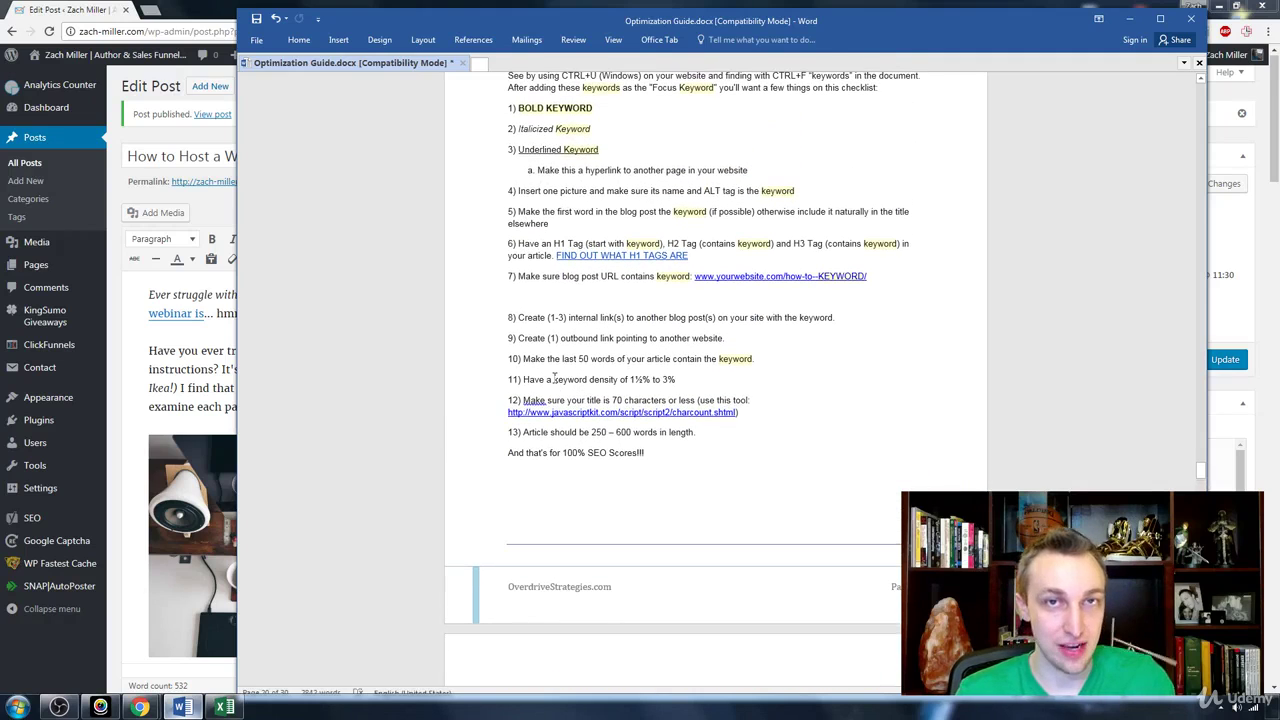
click(203, 375)
click(203, 375)
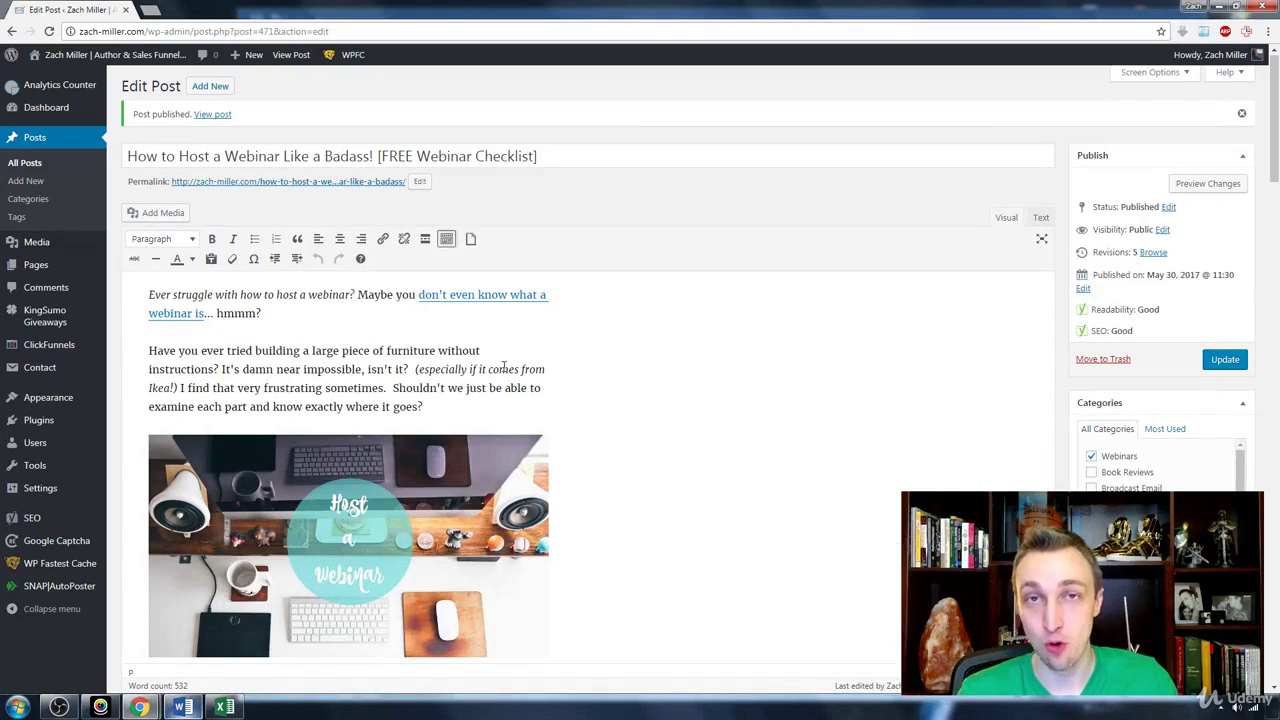